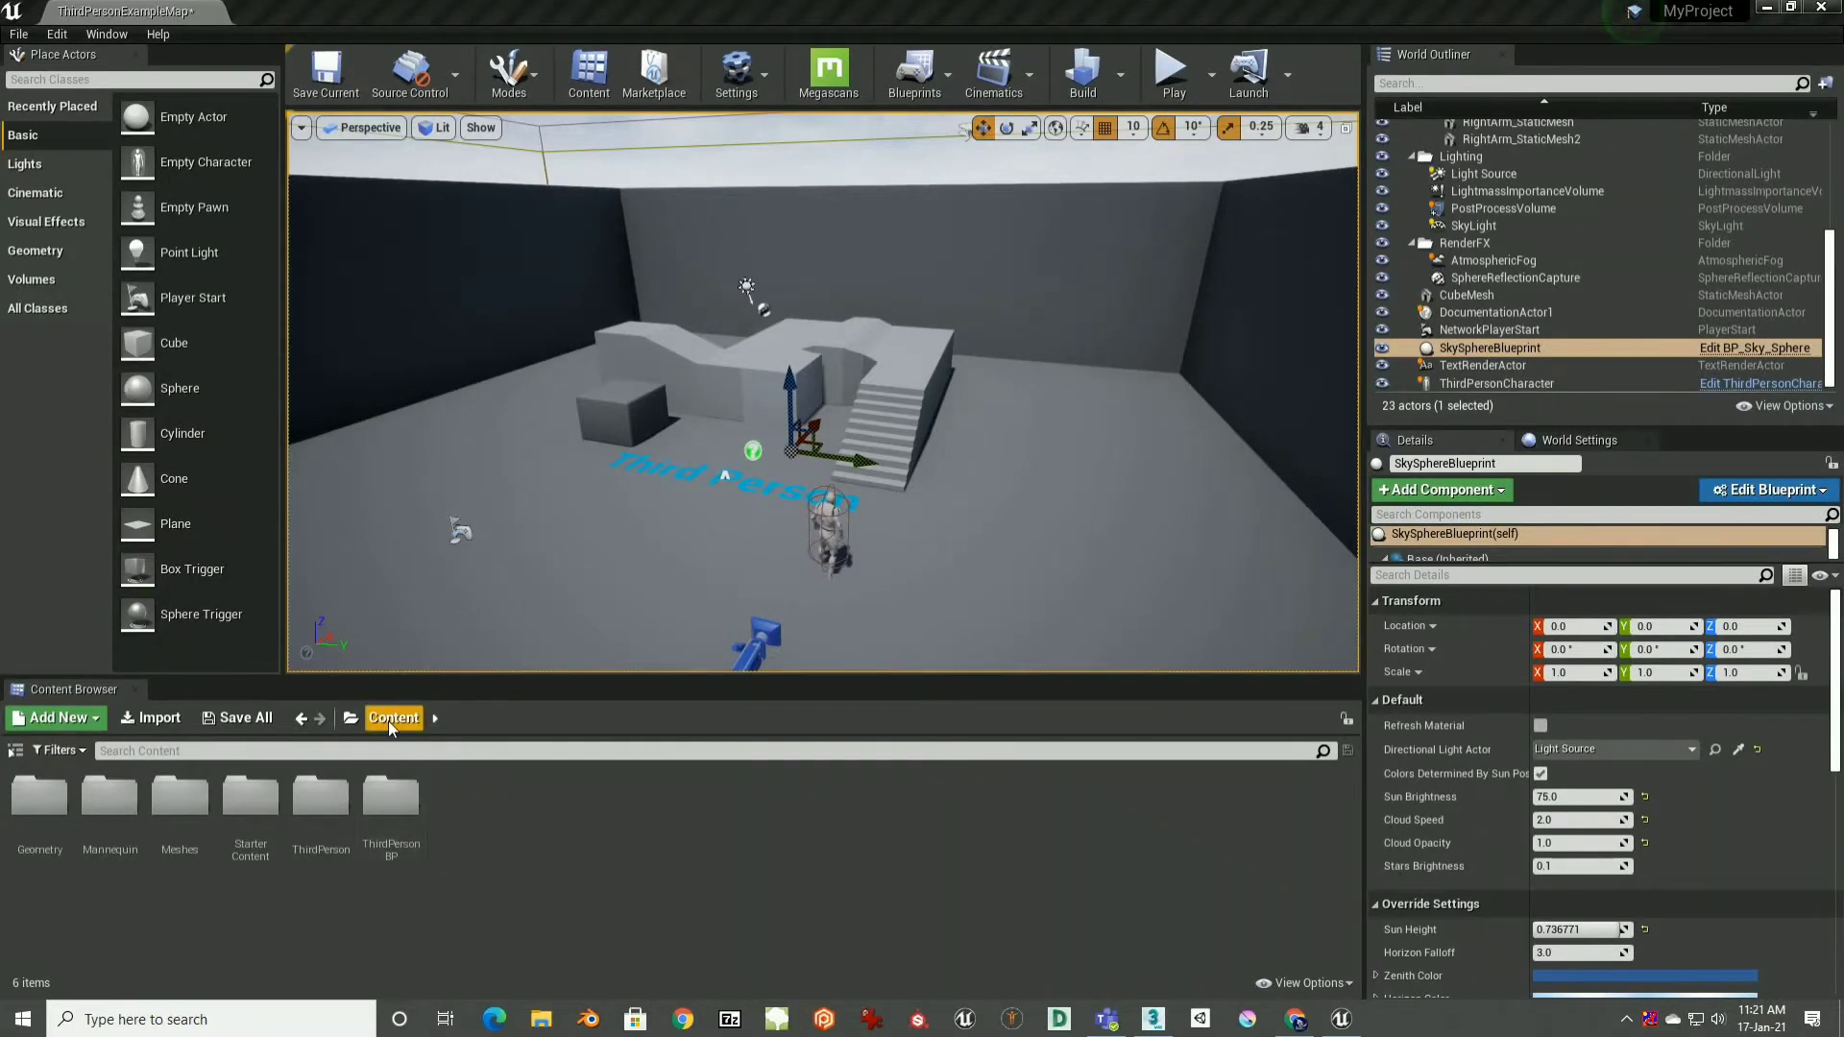
Step: Browse from the Content folder to the Meshes folder inside Geometry to view its mesh assets
{"action": "double_click", "coordinate": [247, 869]}
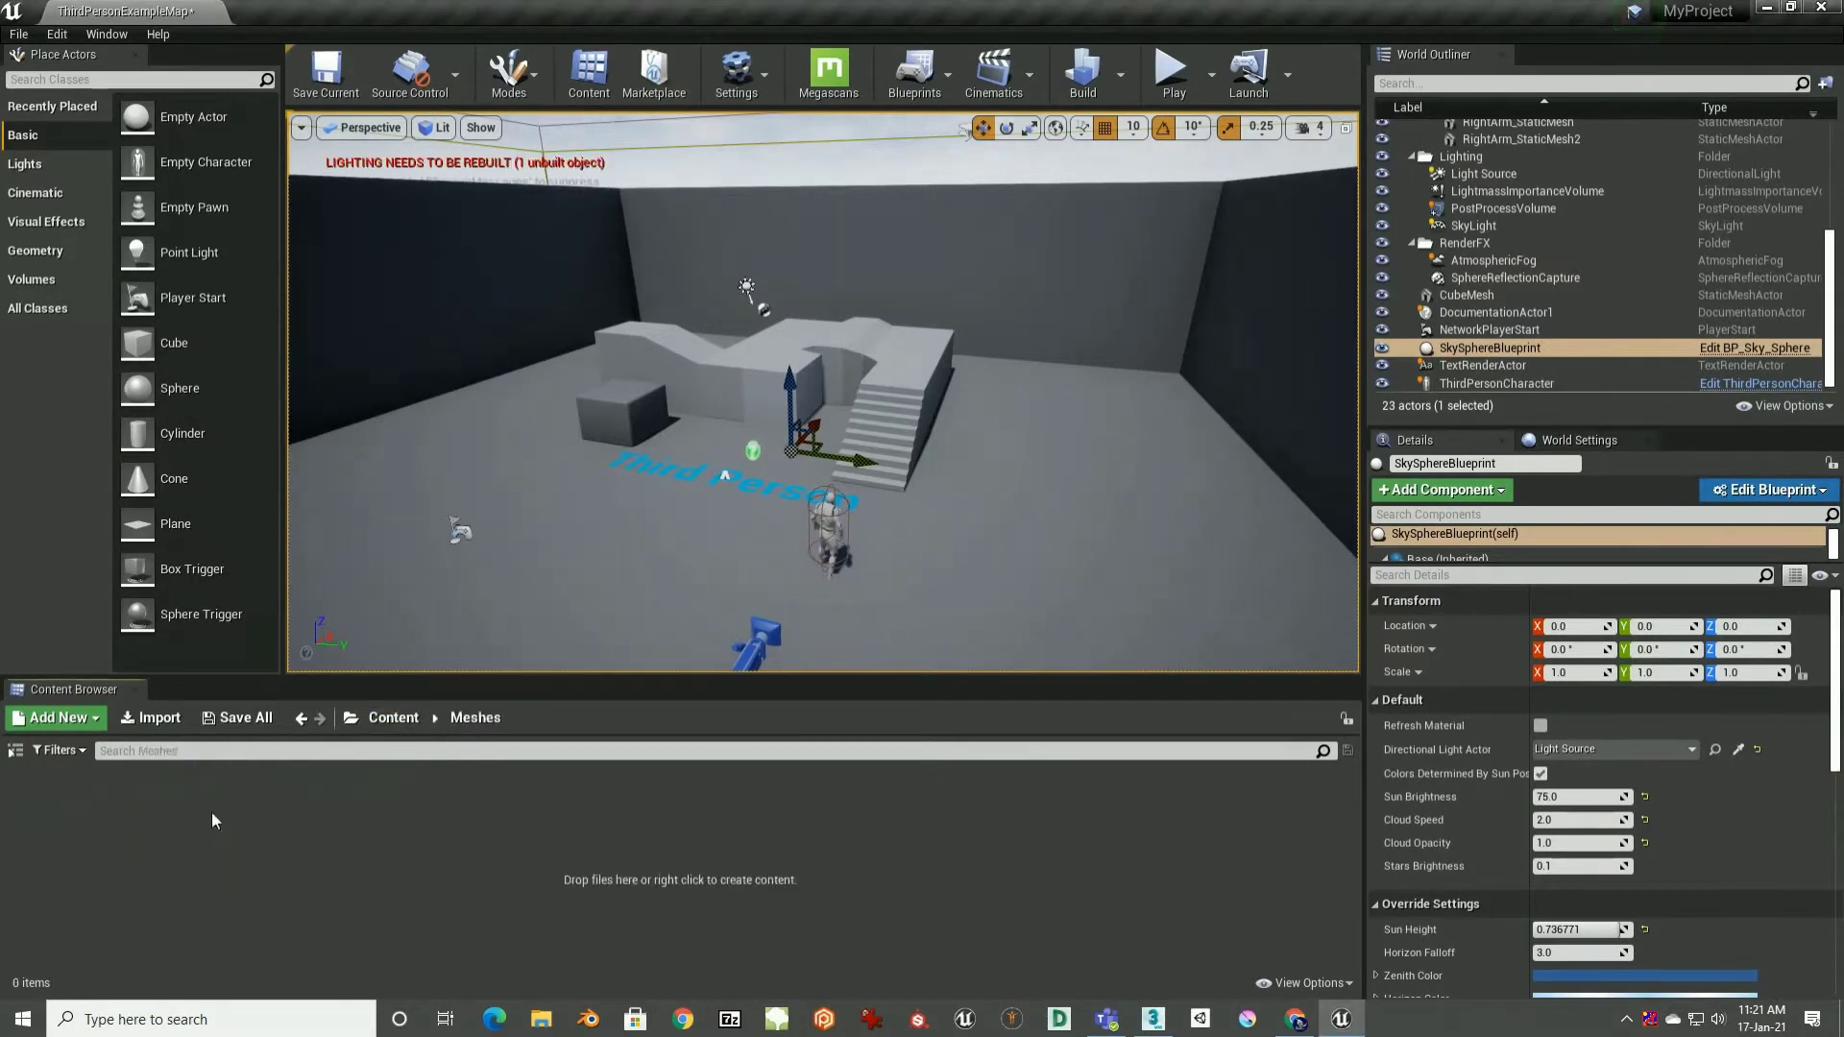
{"action": "left_click", "coordinate": [392, 719]}
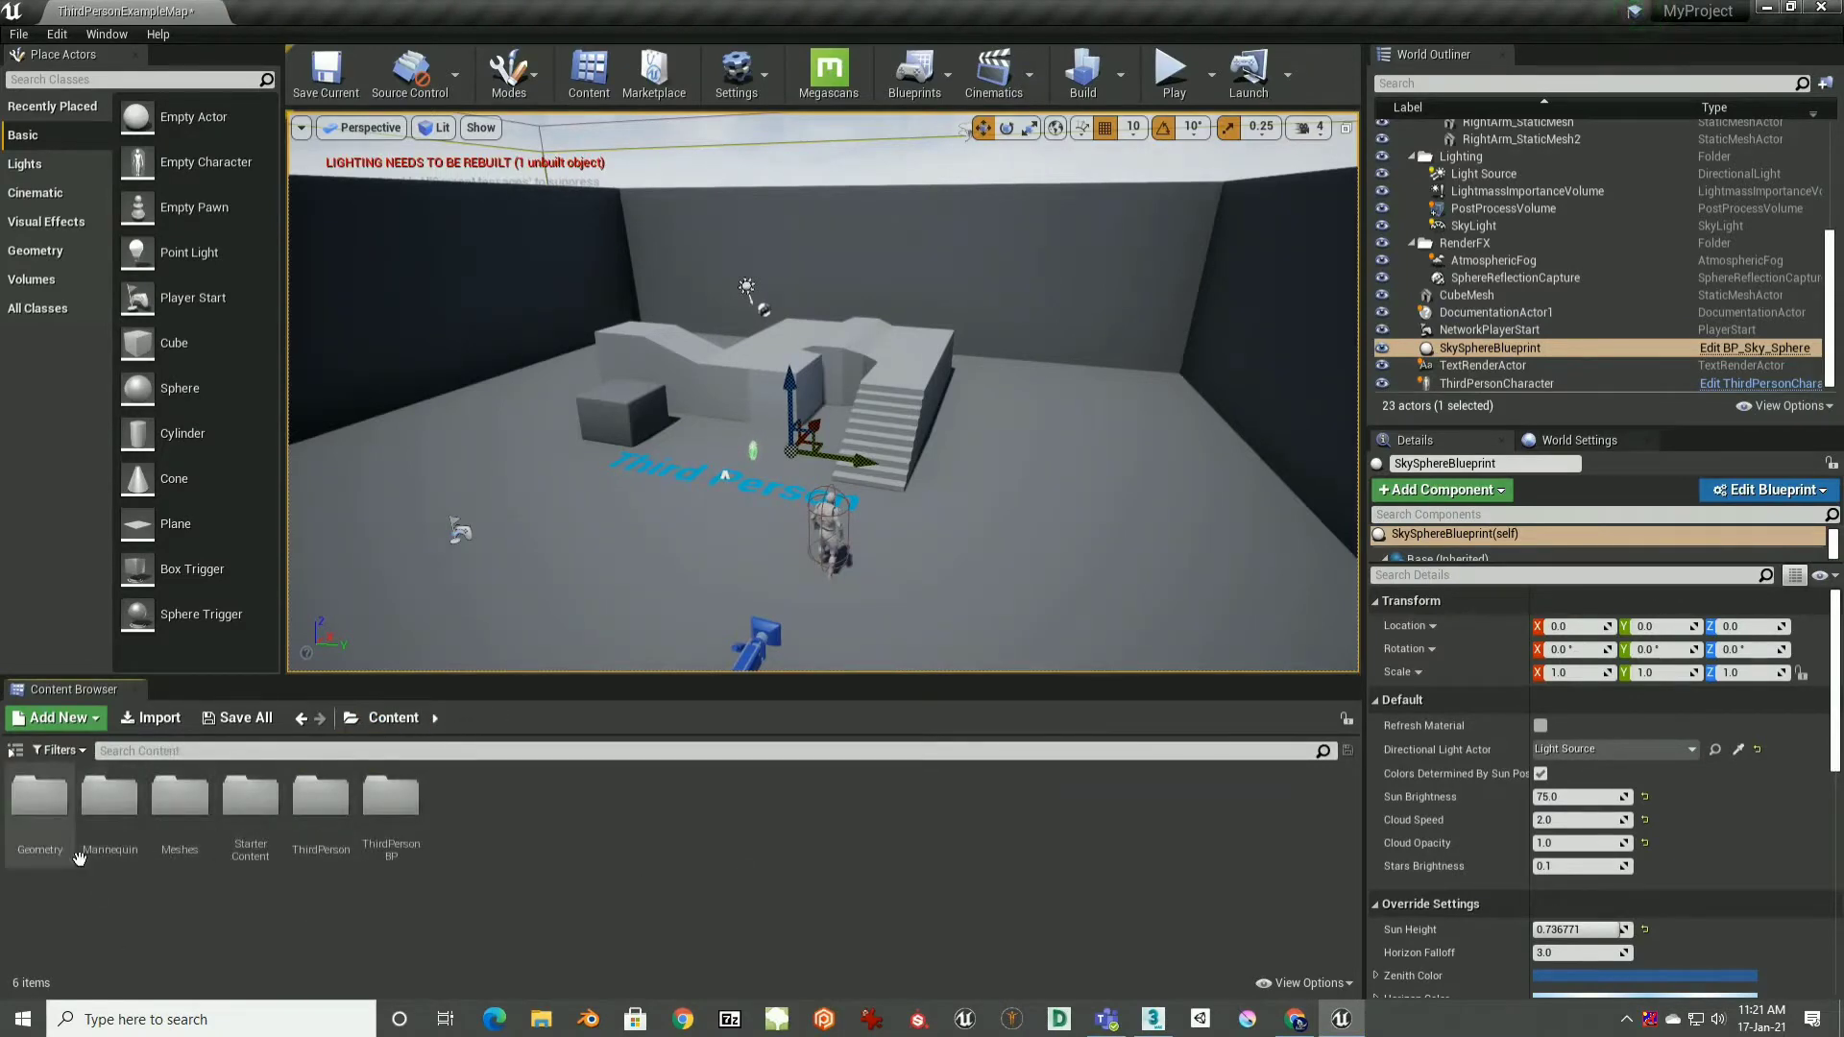
{"action": "double_click", "coordinate": [43, 811]}
{"action": "double_click", "coordinate": [39, 797]}
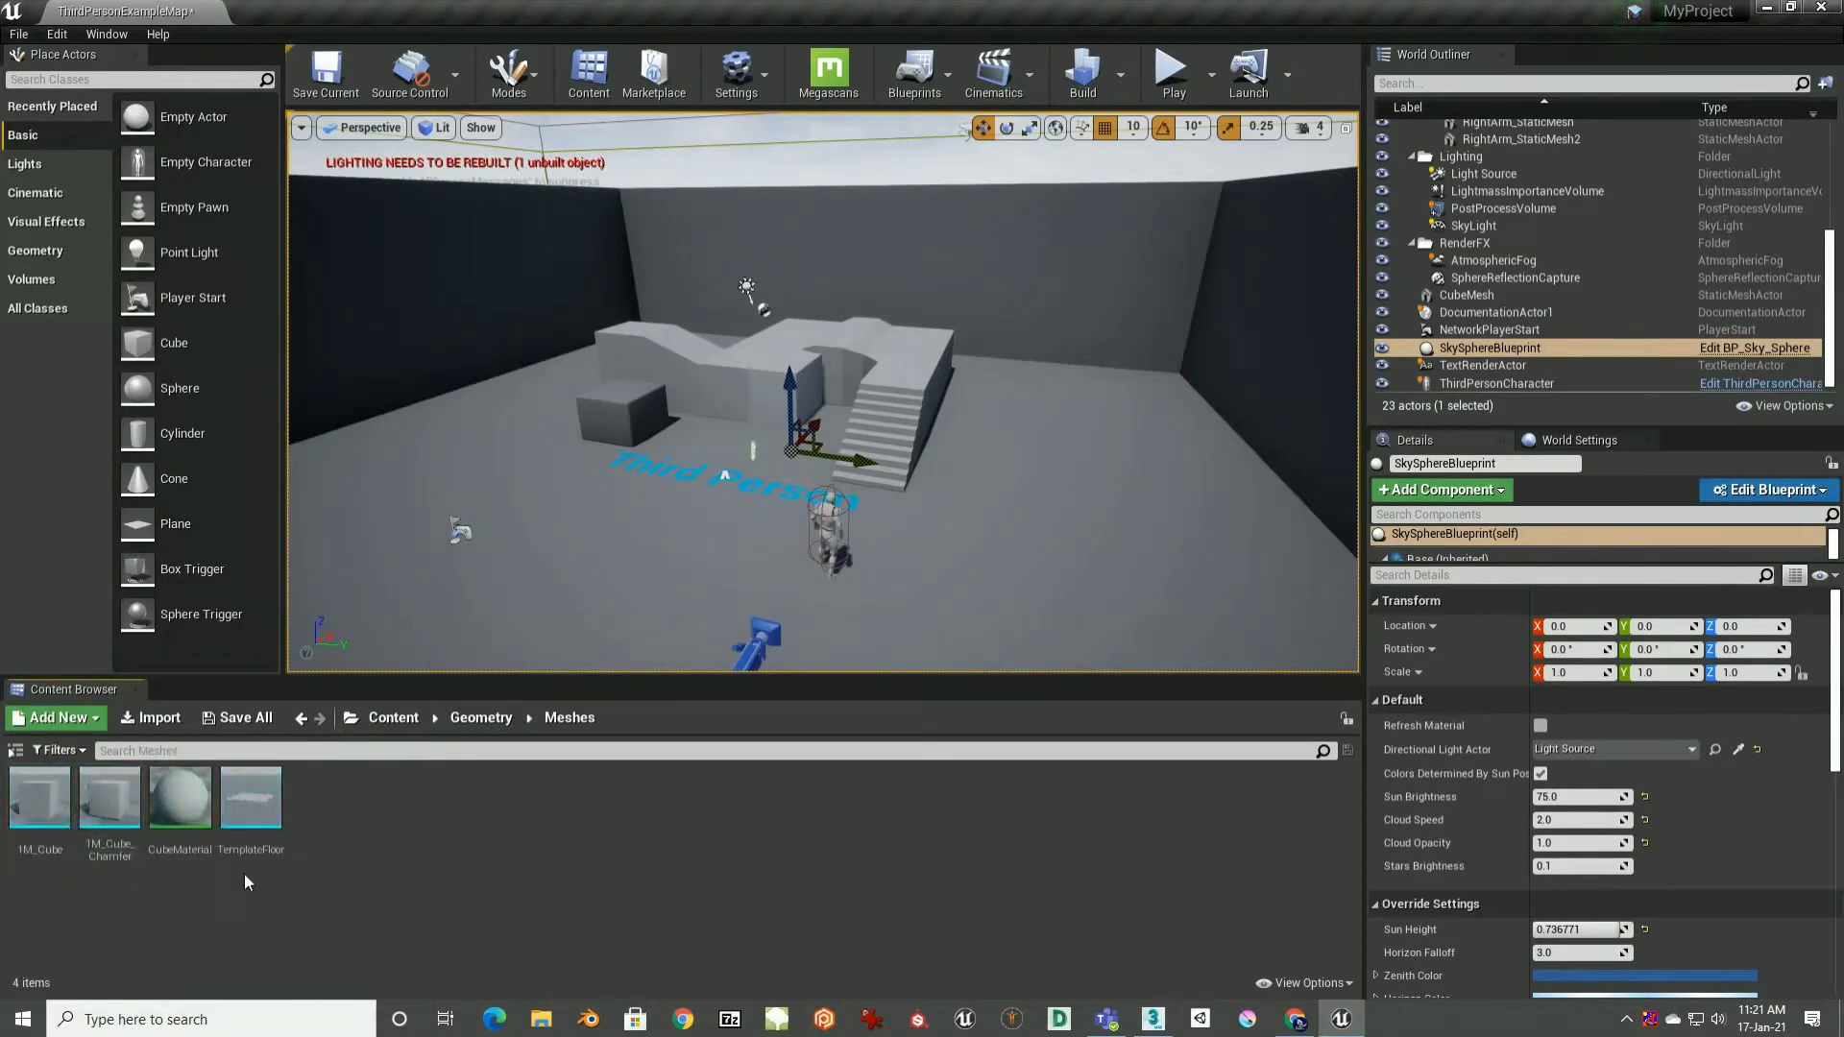
Step: Show the 1M_Cube_Chamfer asset in the file explorer, check the folder's files and minimise the explorer window
{"action": "right_click", "coordinate": [135, 838]}
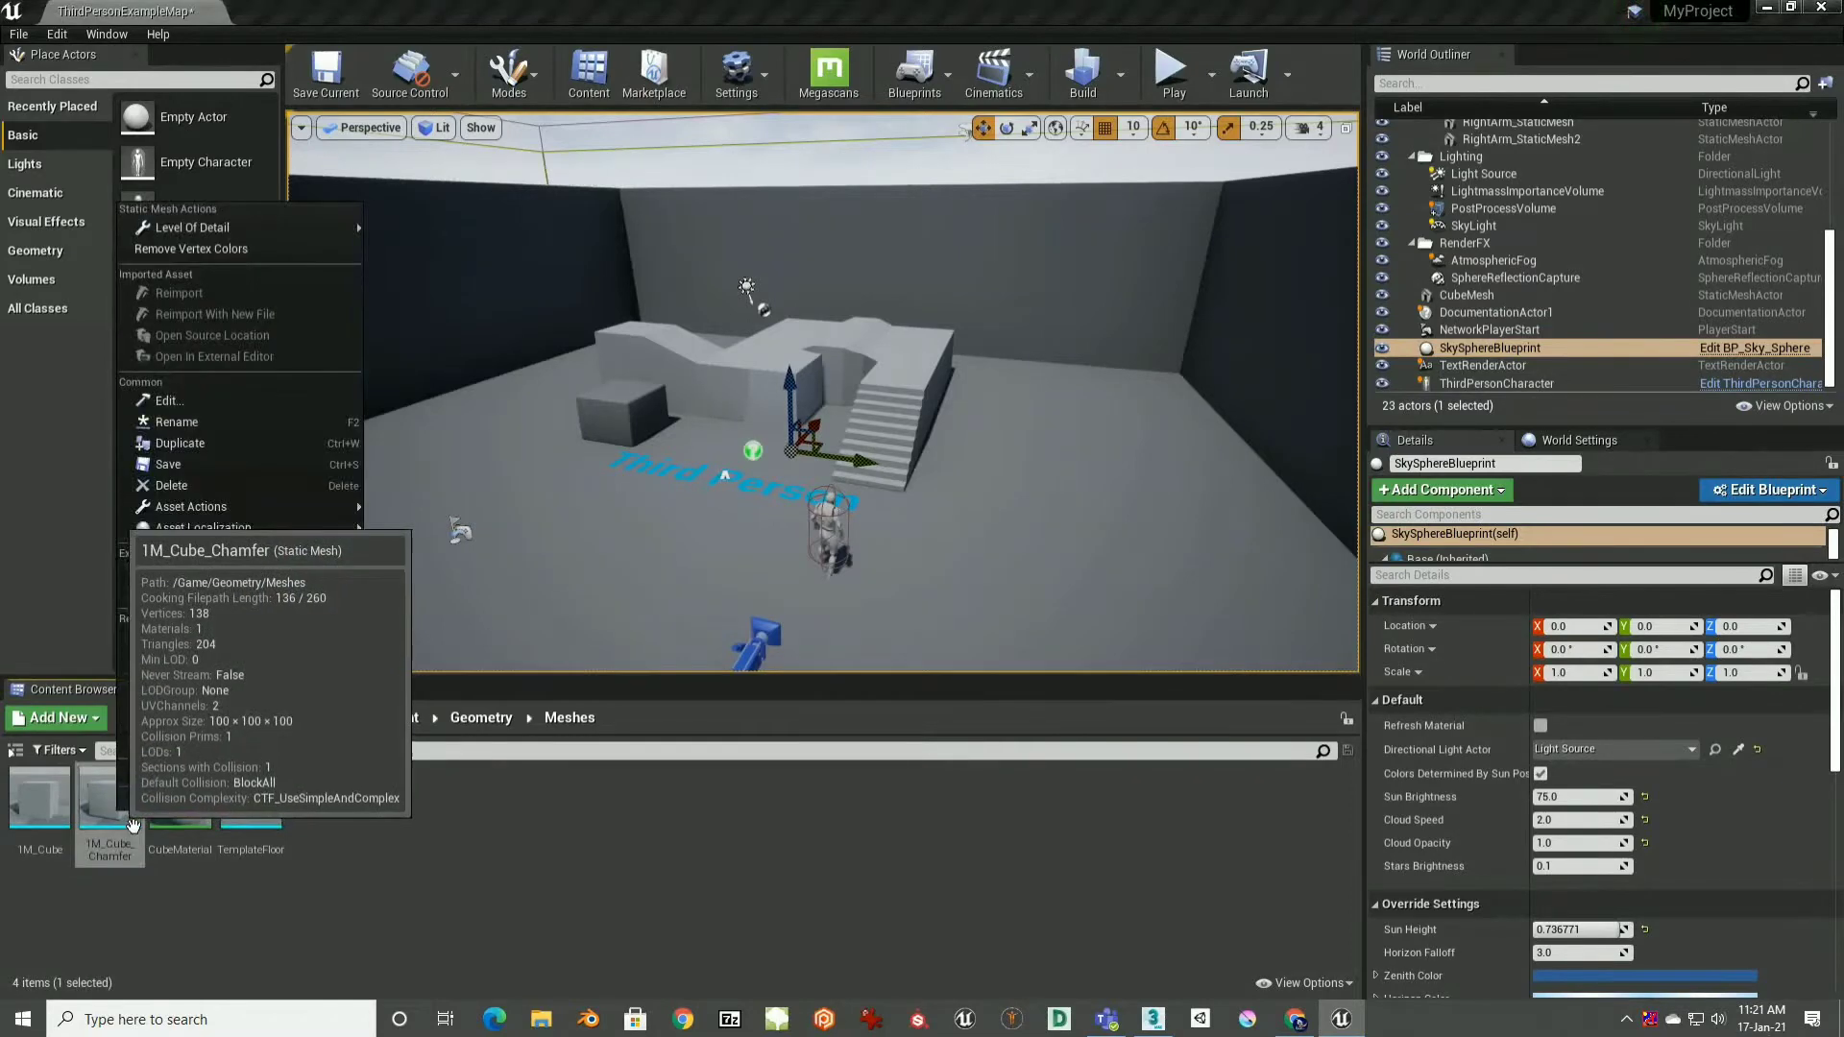
{"action": "mouse_move", "coordinate": [222, 517]}
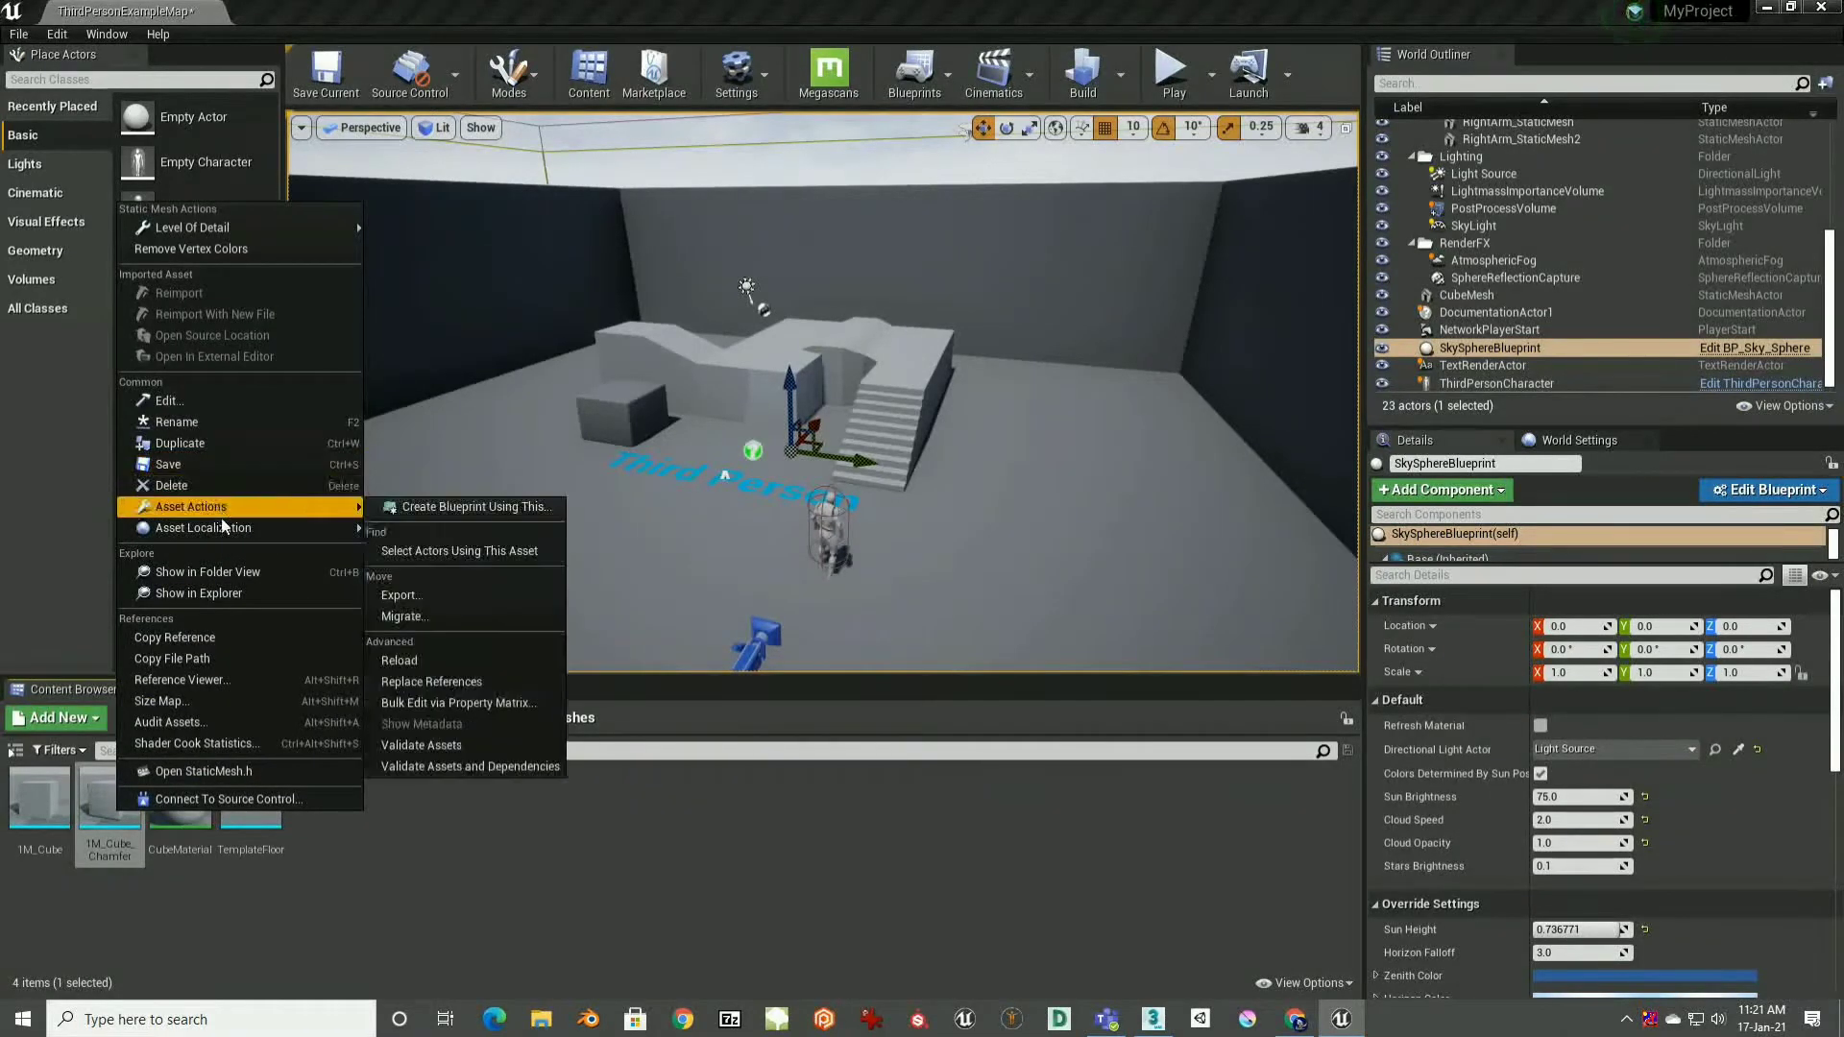
{"action": "left_click", "coordinate": [245, 593]}
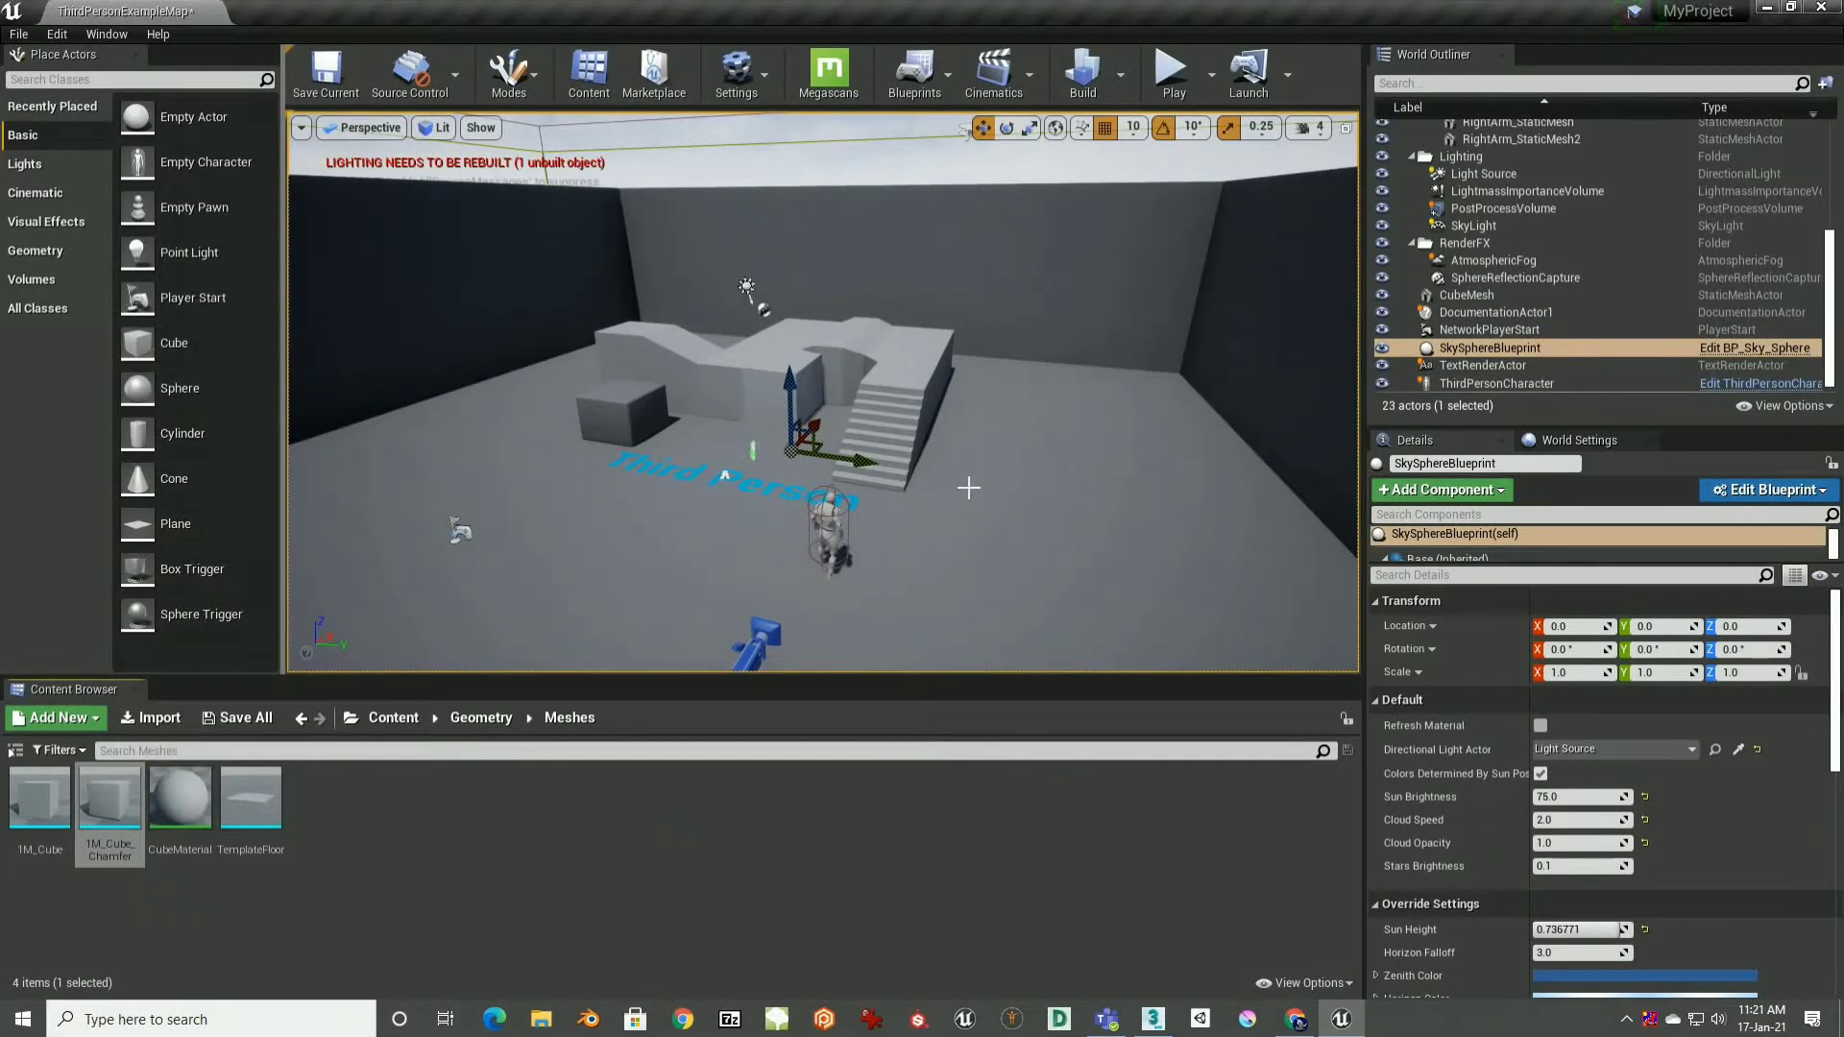
{"action": "left_click", "coordinate": [557, 1014]}
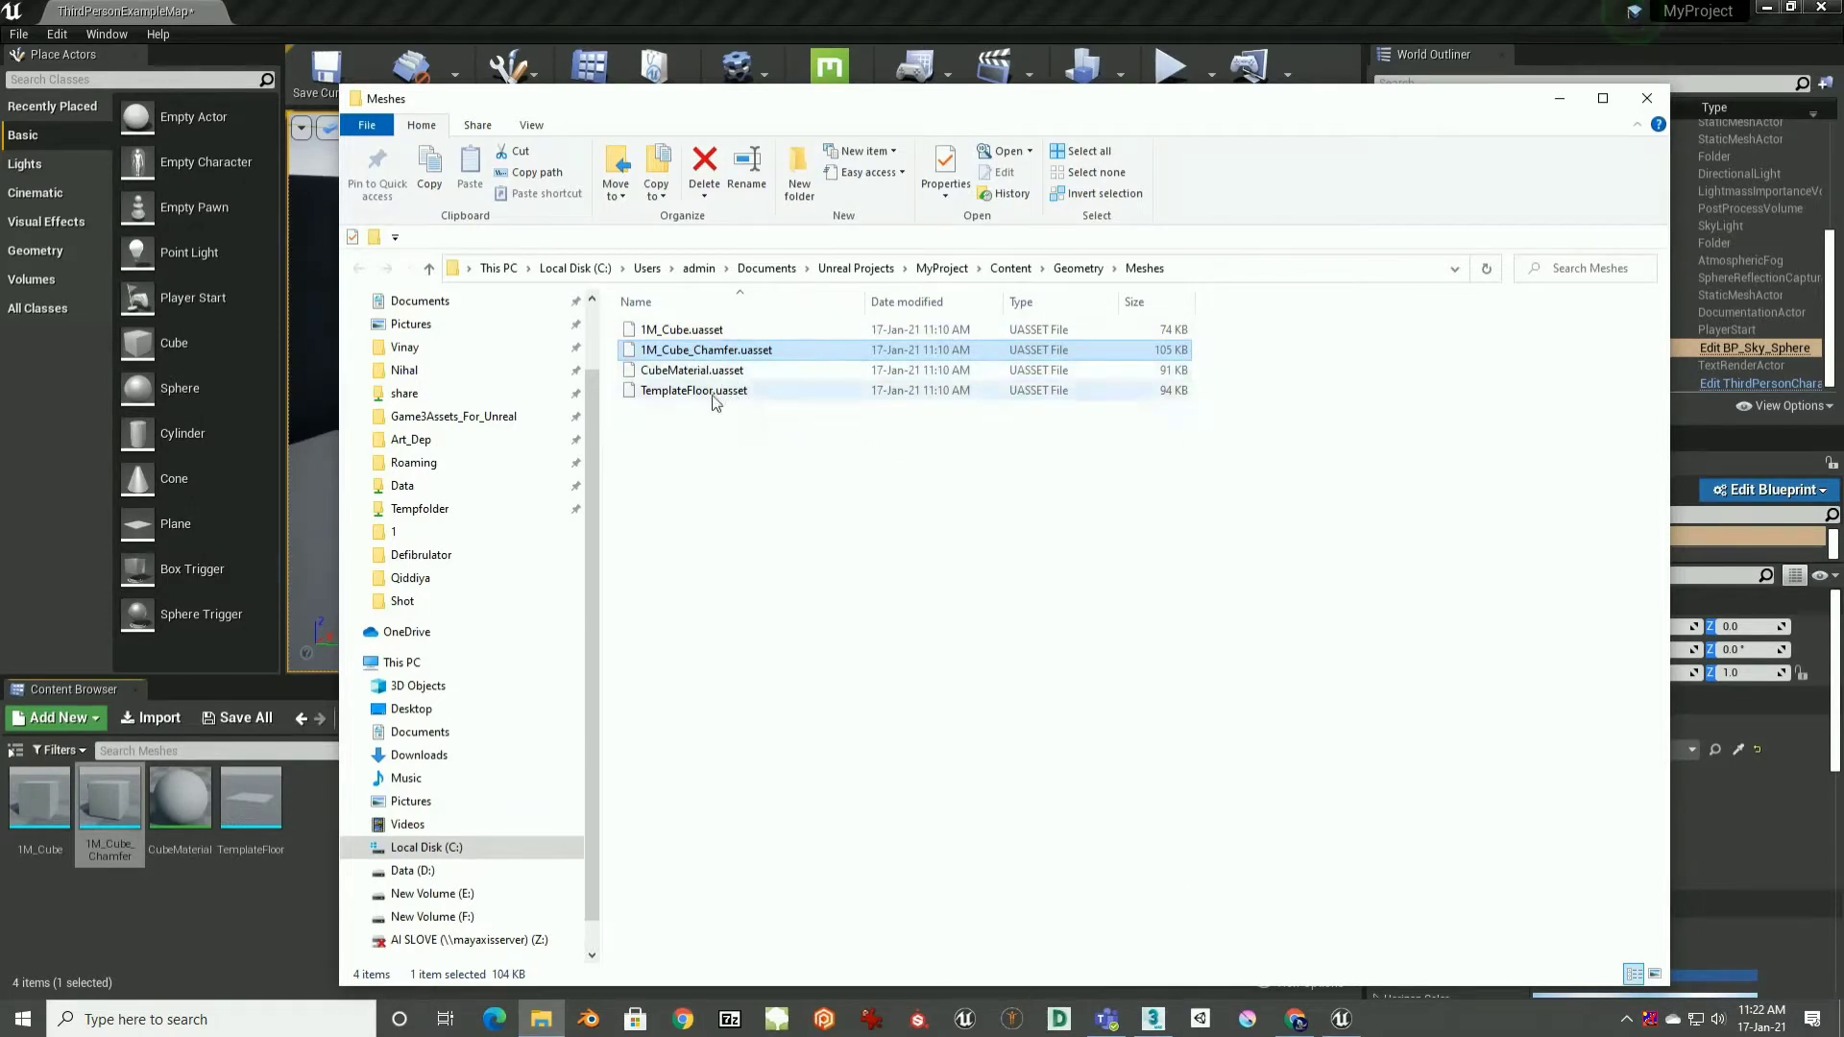
{"action": "left_click", "coordinate": [1559, 100]}
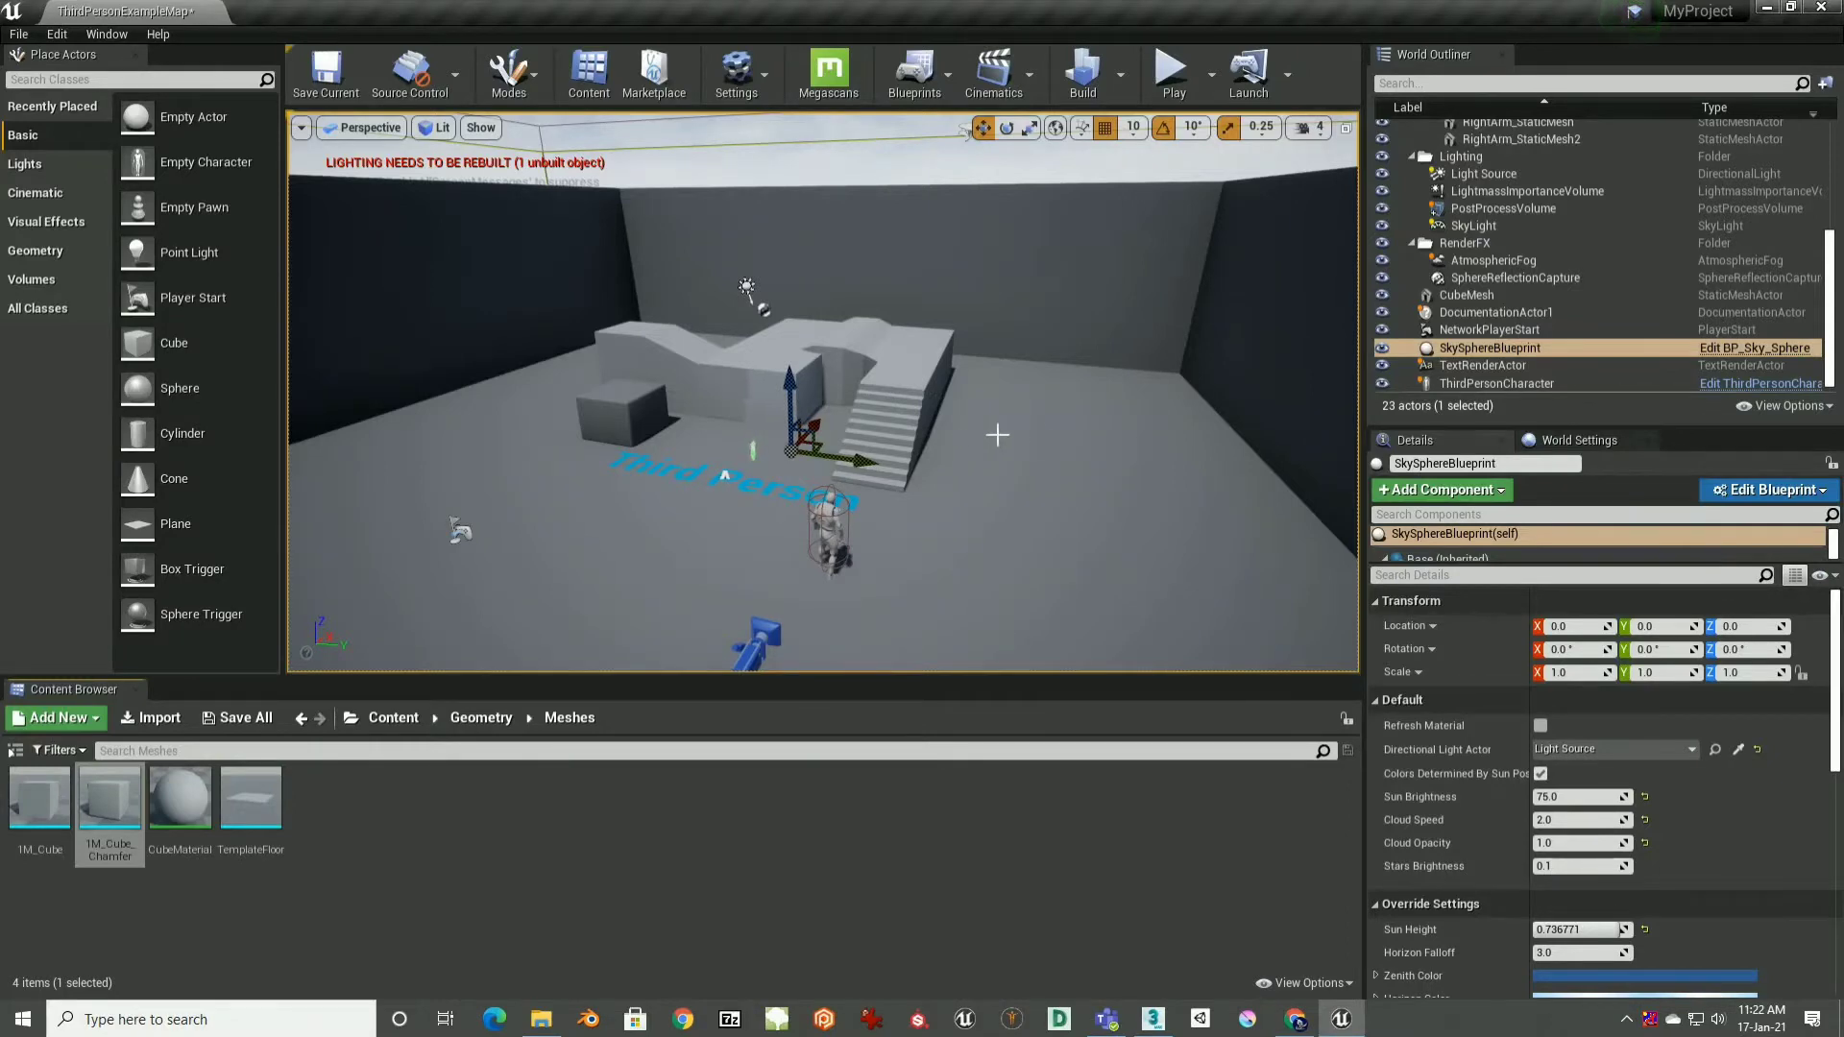
Step: Select the four arena walls, Wall7, Wall9, Wall10 and Wall11, together with the Floor
{"action": "right_click_drag", "start_coordinate": [1033, 438], "coordinate": [982, 453]}
{"action": "scroll", "coordinate": [1042, 437], "scroll_direction": "down", "scroll_amount": 5}
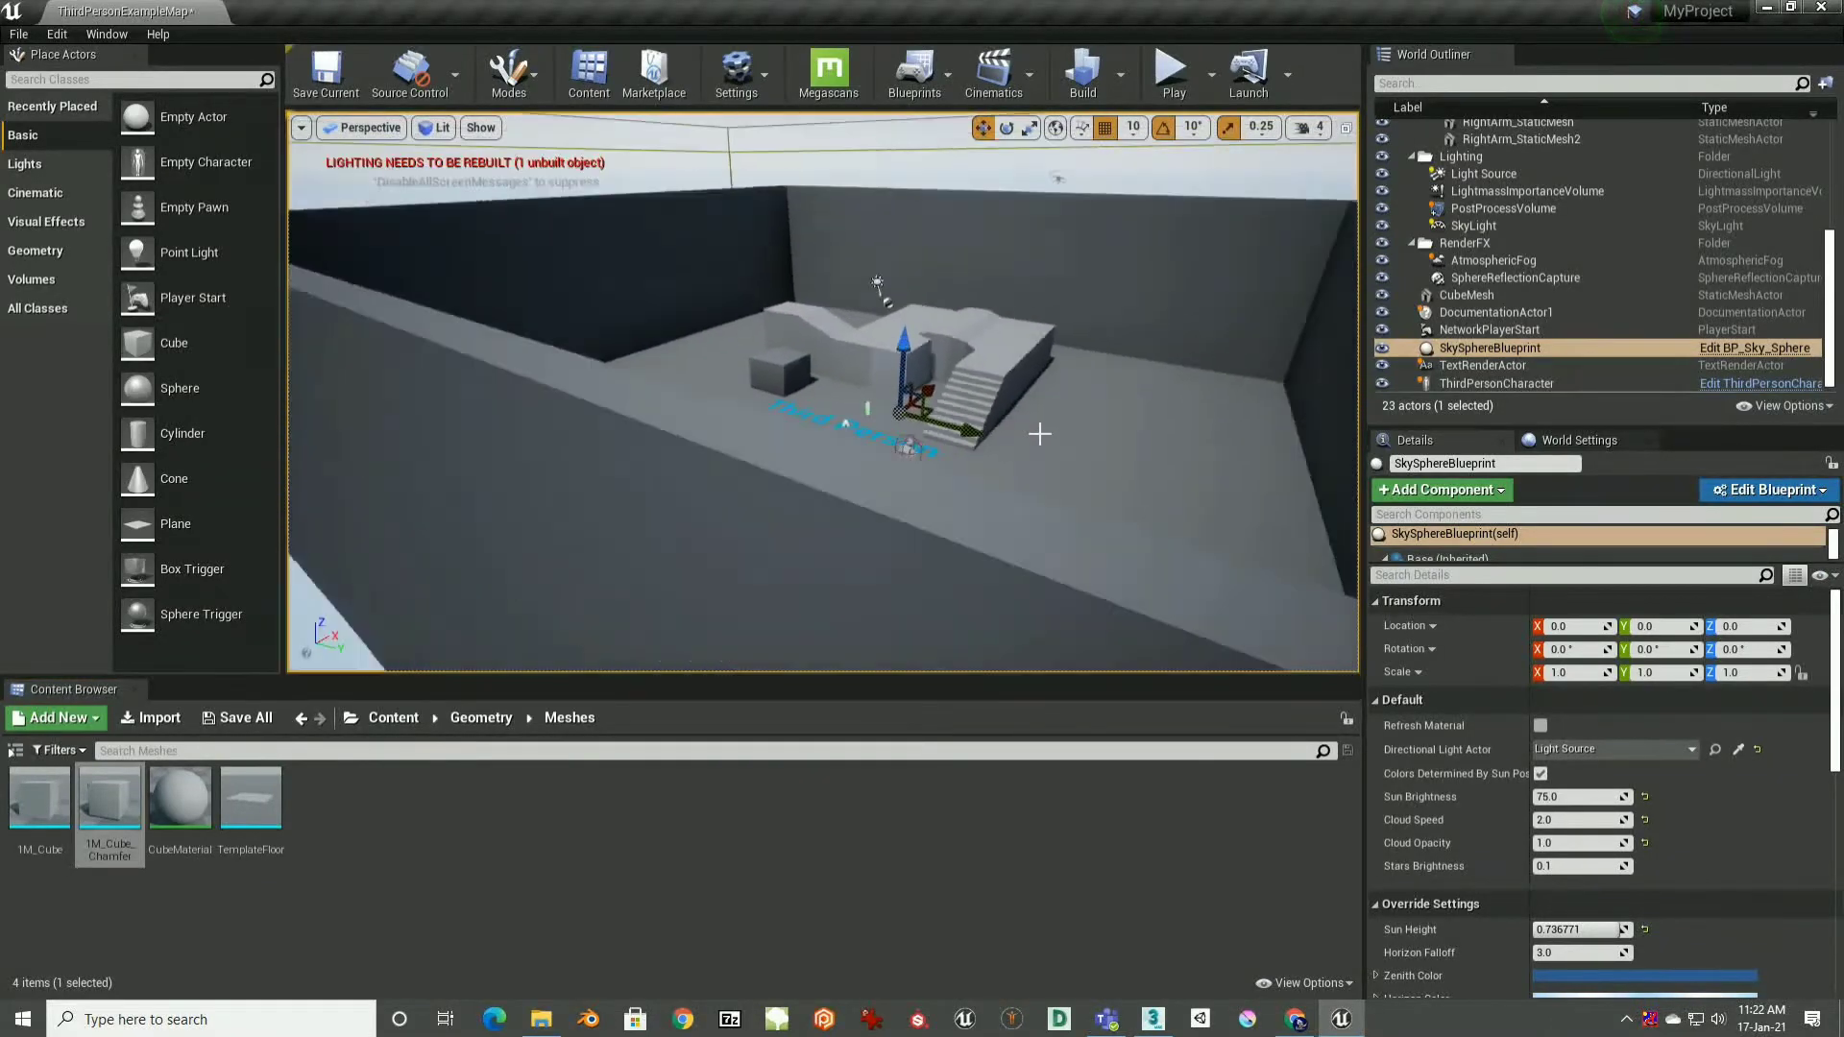
{"action": "scroll", "coordinate": [1023, 411], "scroll_direction": "up", "scroll_amount": 8}
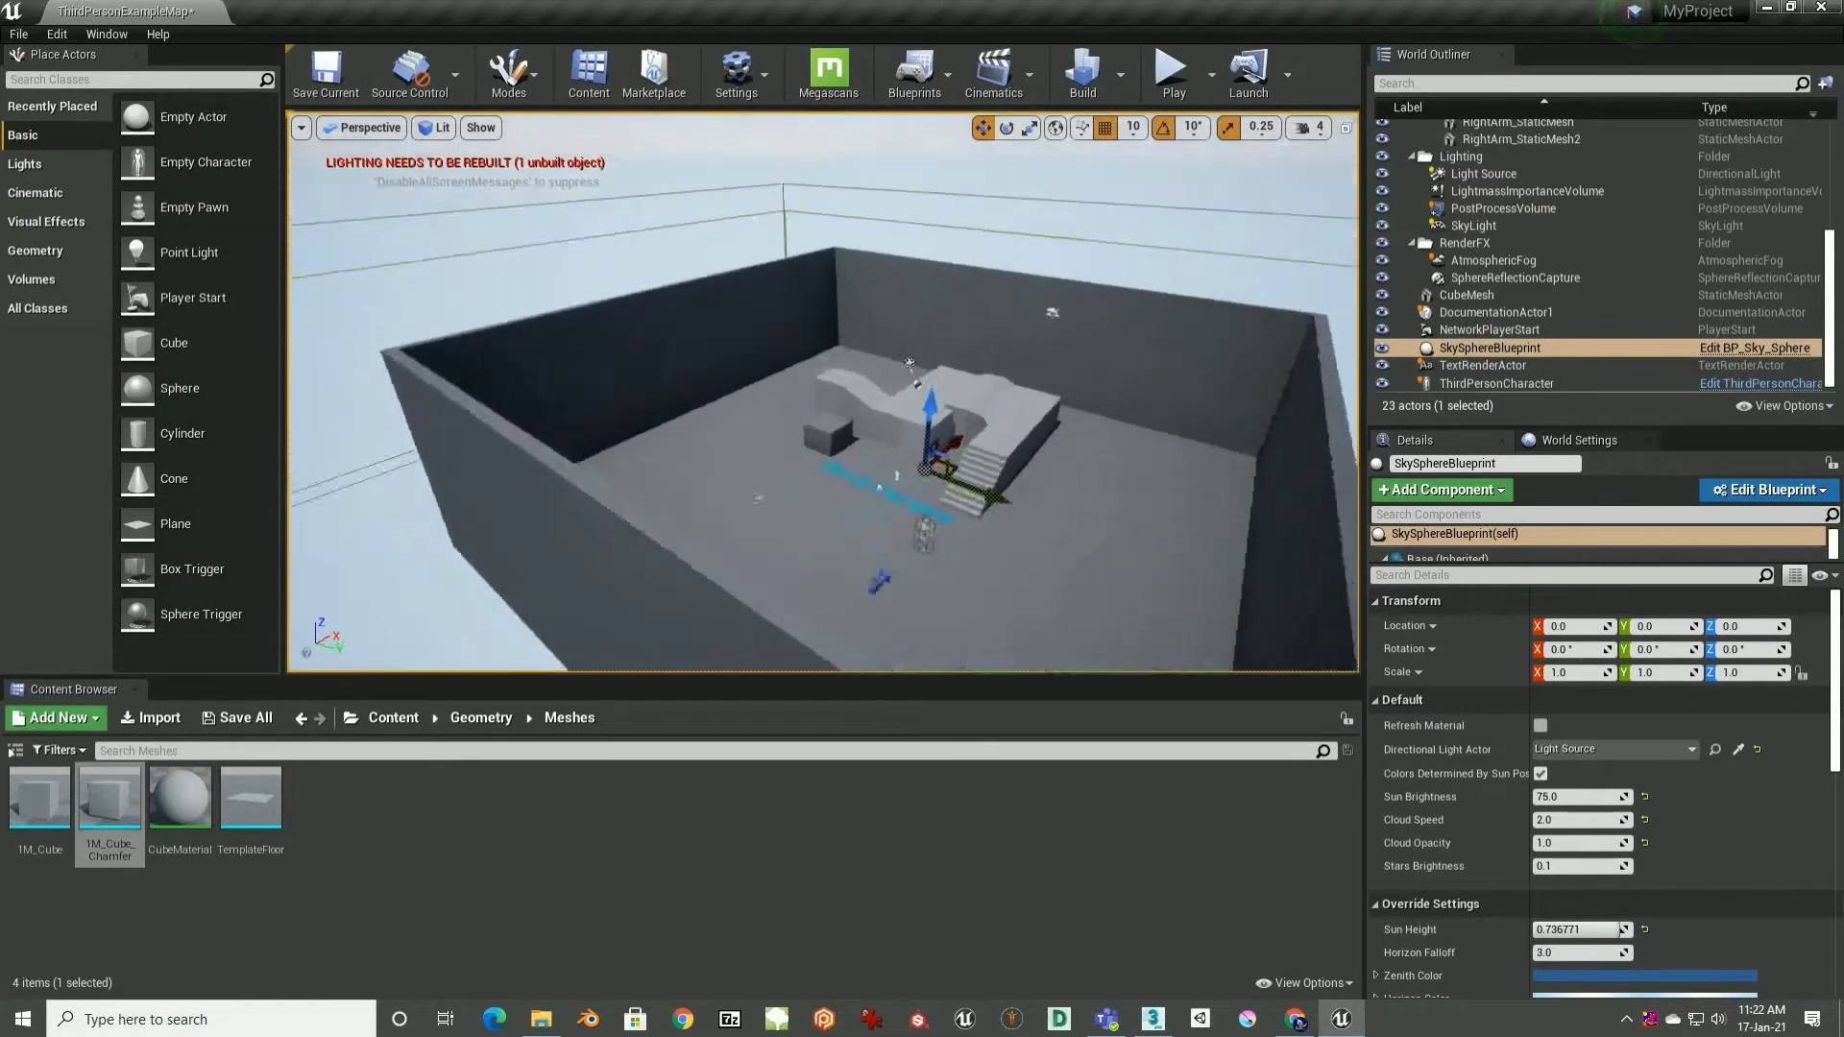
{"action": "right_click_drag", "start_coordinate": [1023, 411], "coordinate": [1015, 321]}
{"action": "scroll", "coordinate": [1015, 403], "scroll_direction": "down", "scroll_amount": 4}
{"action": "right_click_drag", "start_coordinate": [911, 445], "coordinate": [901, 495]}
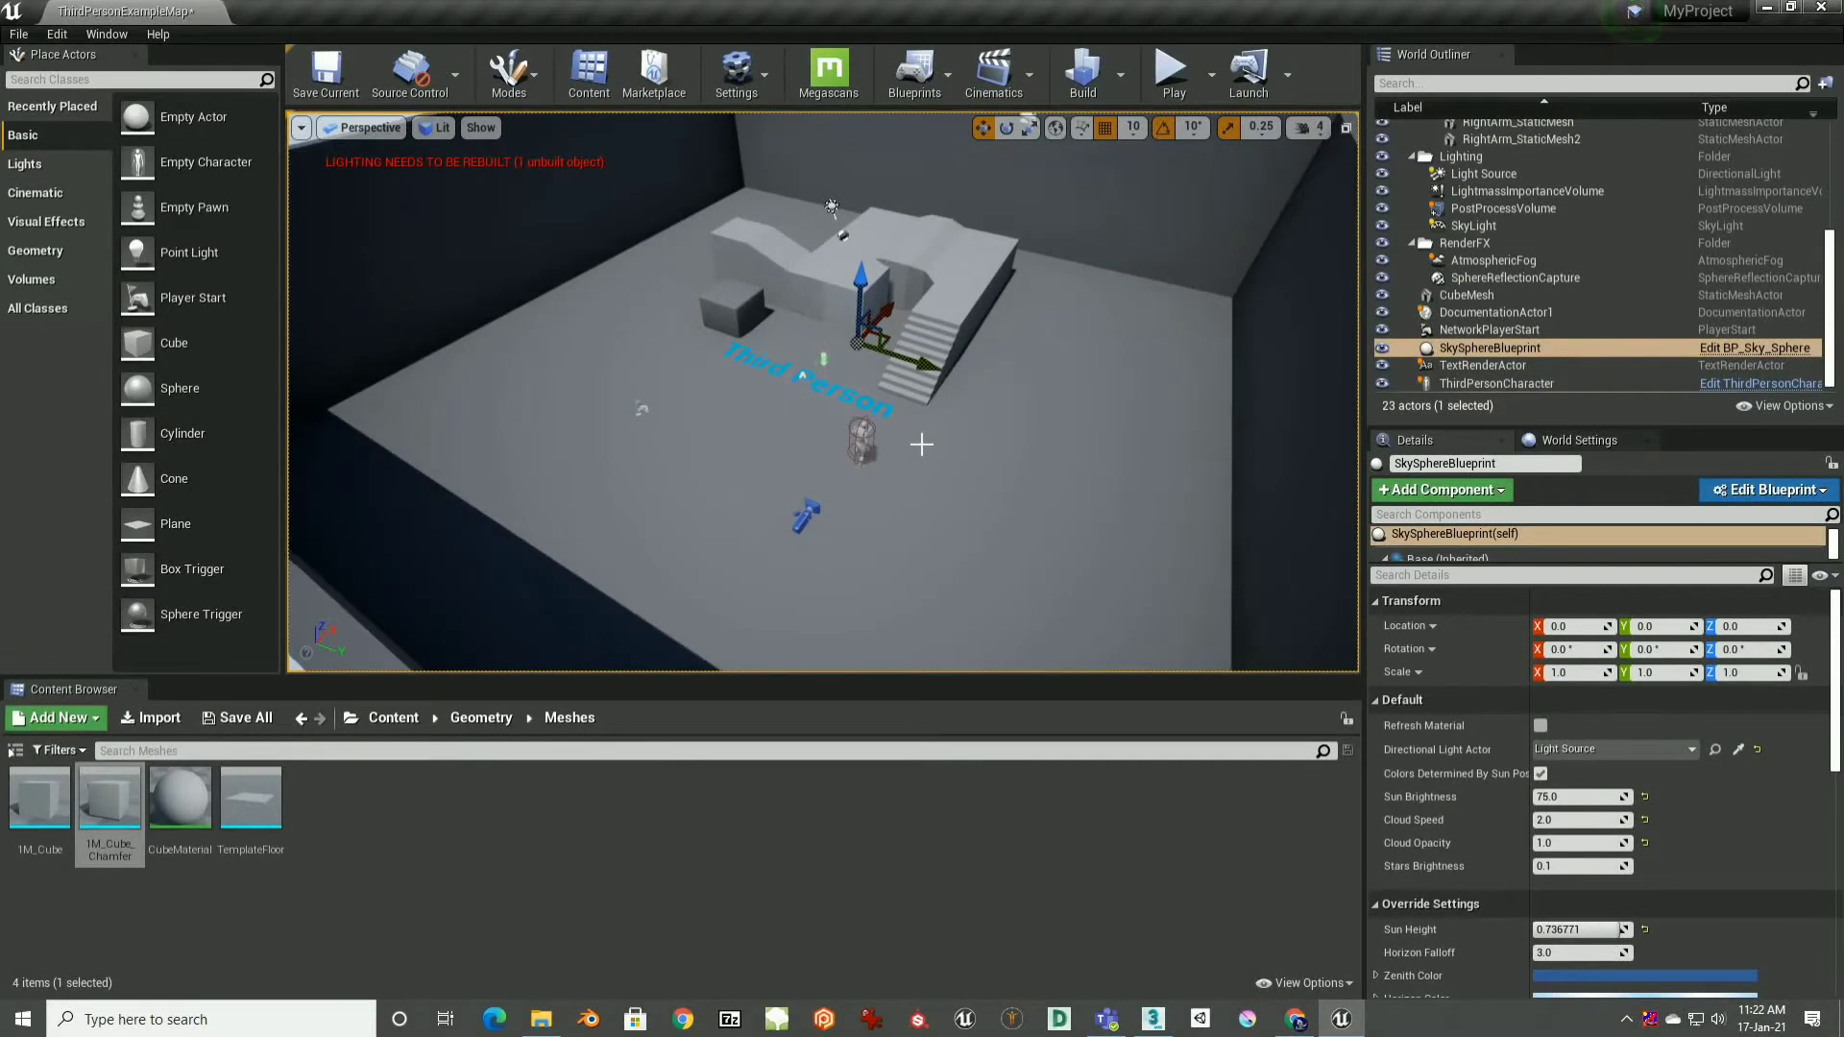
{"action": "right_click_drag", "start_coordinate": [1026, 457], "coordinate": [1031, 409]}
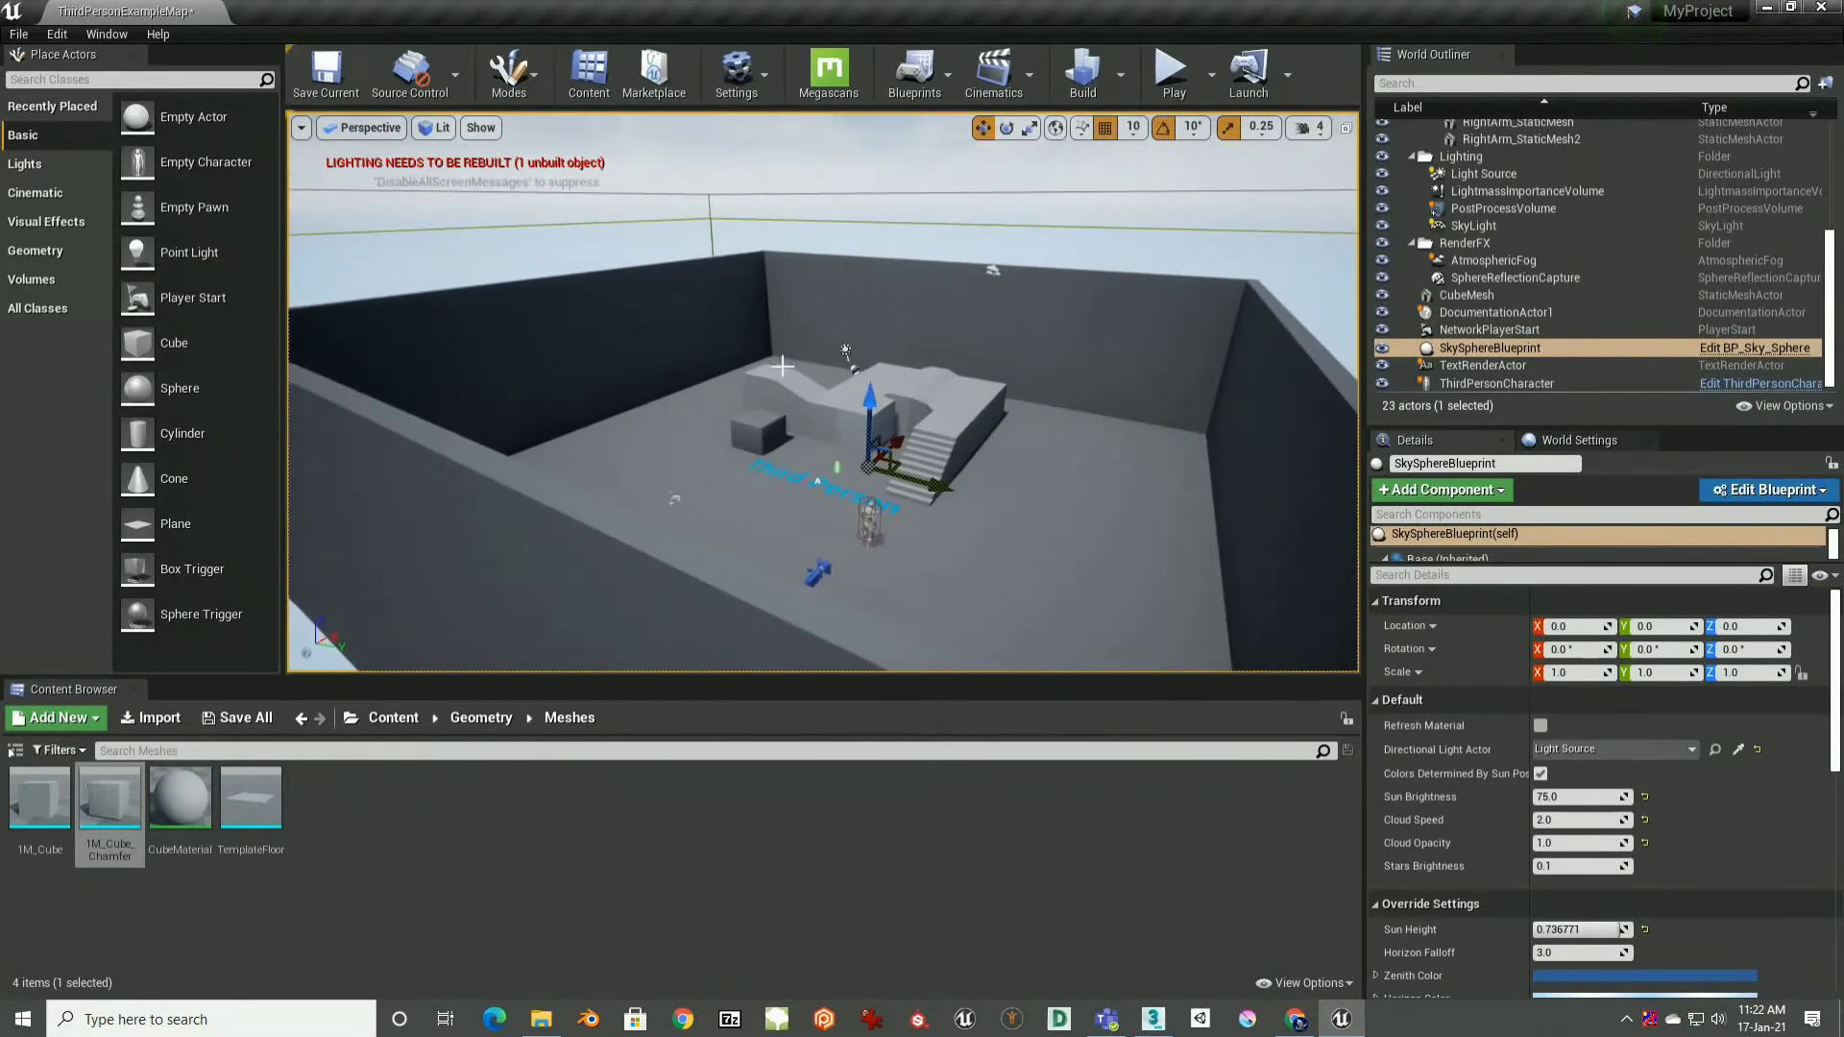
{"action": "left_click", "coordinate": [663, 350]}
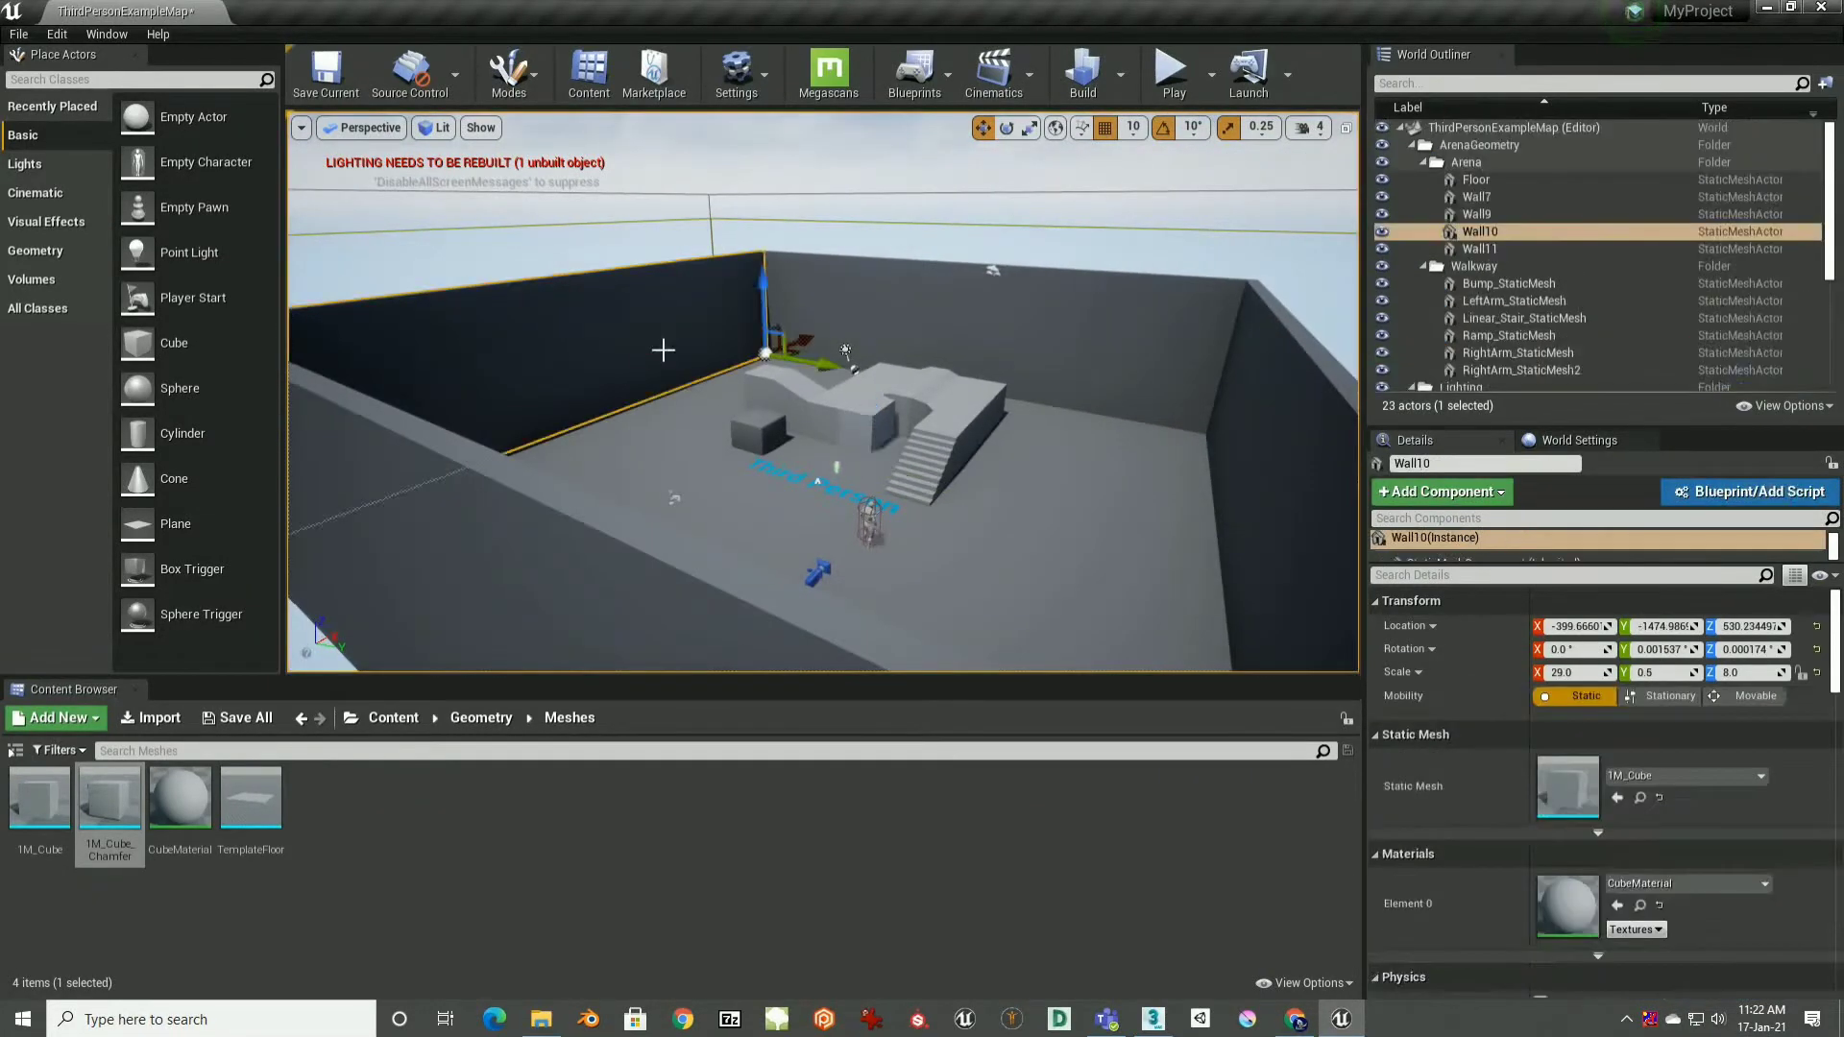
{"action": "left_click", "coordinate": [1117, 379], "text": "ctrl"}
{"action": "left_click", "coordinate": [1234, 493], "text": "ctrl"}
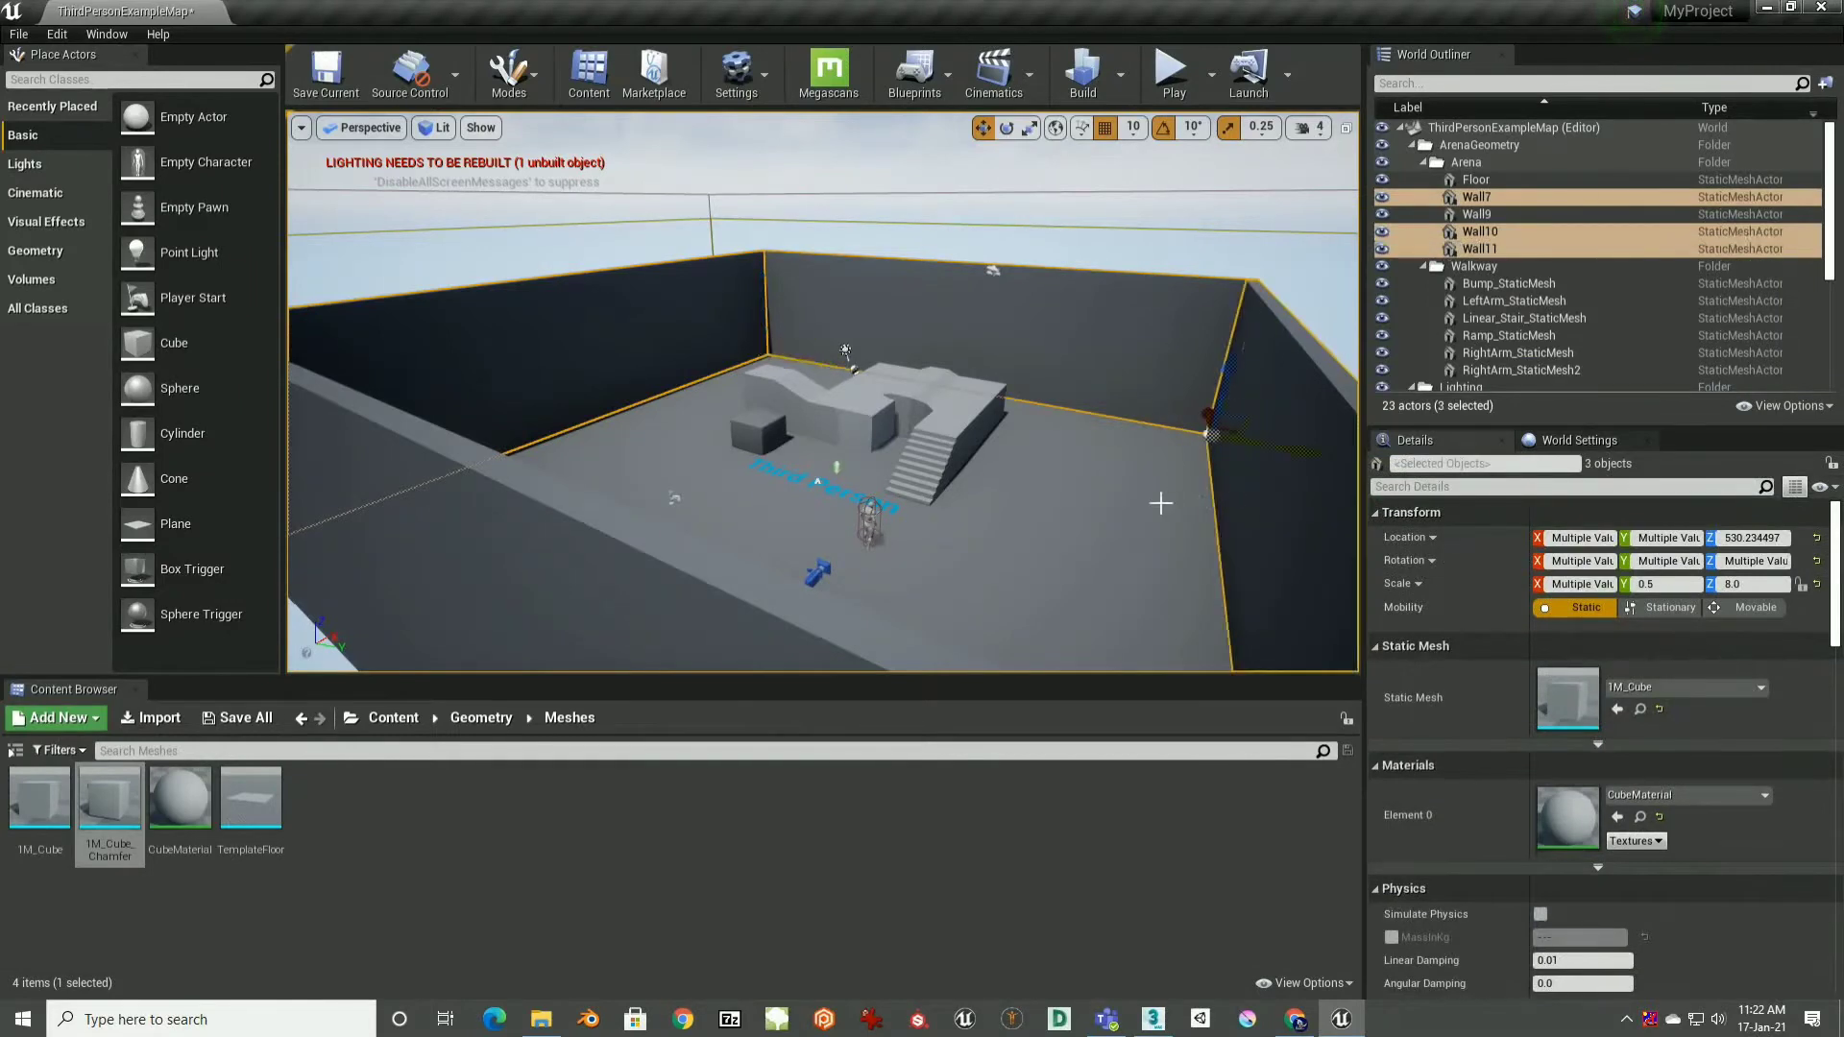
{"action": "left_click", "coordinate": [1137, 490], "text": "ctrl"}
{"action": "left_click", "coordinate": [581, 565], "text": "ctrl"}
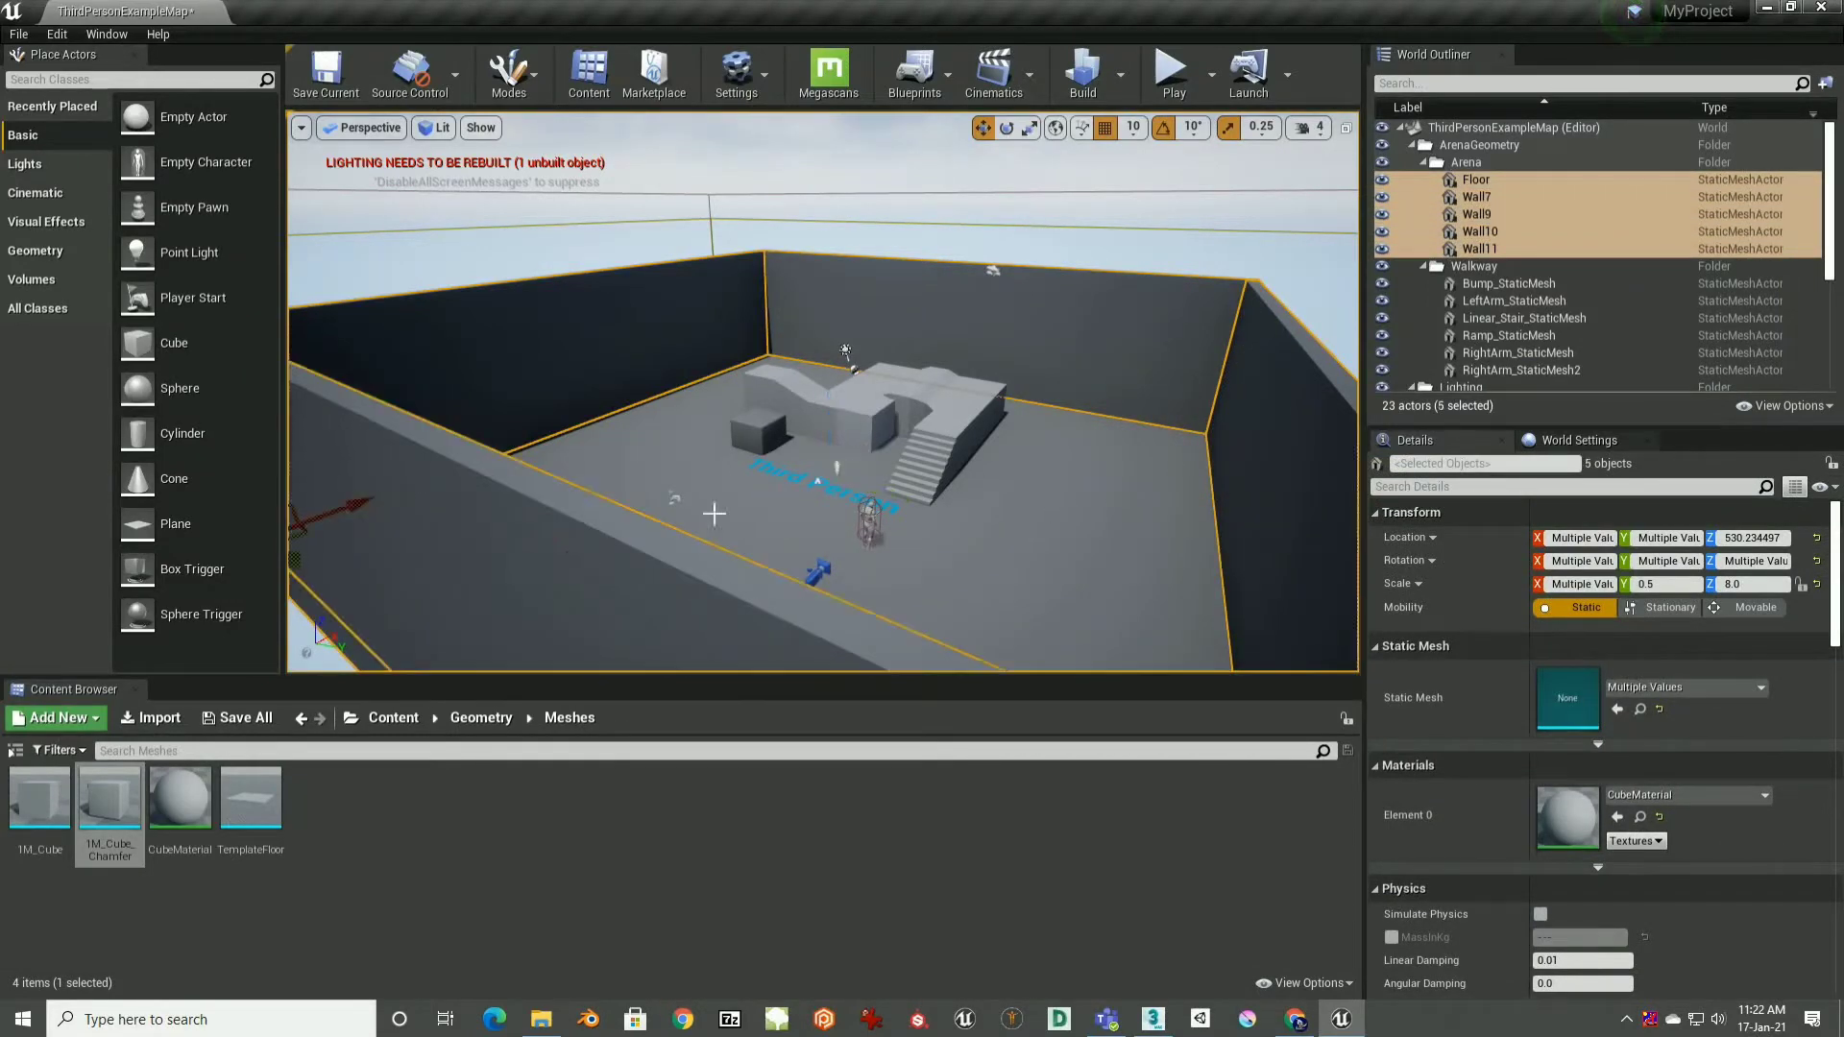
Step: Add all walkway meshes (bump, left arm, linear stair, ramp and both right arms) and CubeMesh to the selection
{"action": "right_click_drag", "start_coordinate": [713, 514], "coordinate": [714, 557]}
{"action": "key", "text": "s"}
{"action": "key", "text": "w"}
{"action": "left_click", "coordinate": [834, 330], "text": "ctrl"}
{"action": "left_click", "coordinate": [939, 343], "text": "ctrl"}
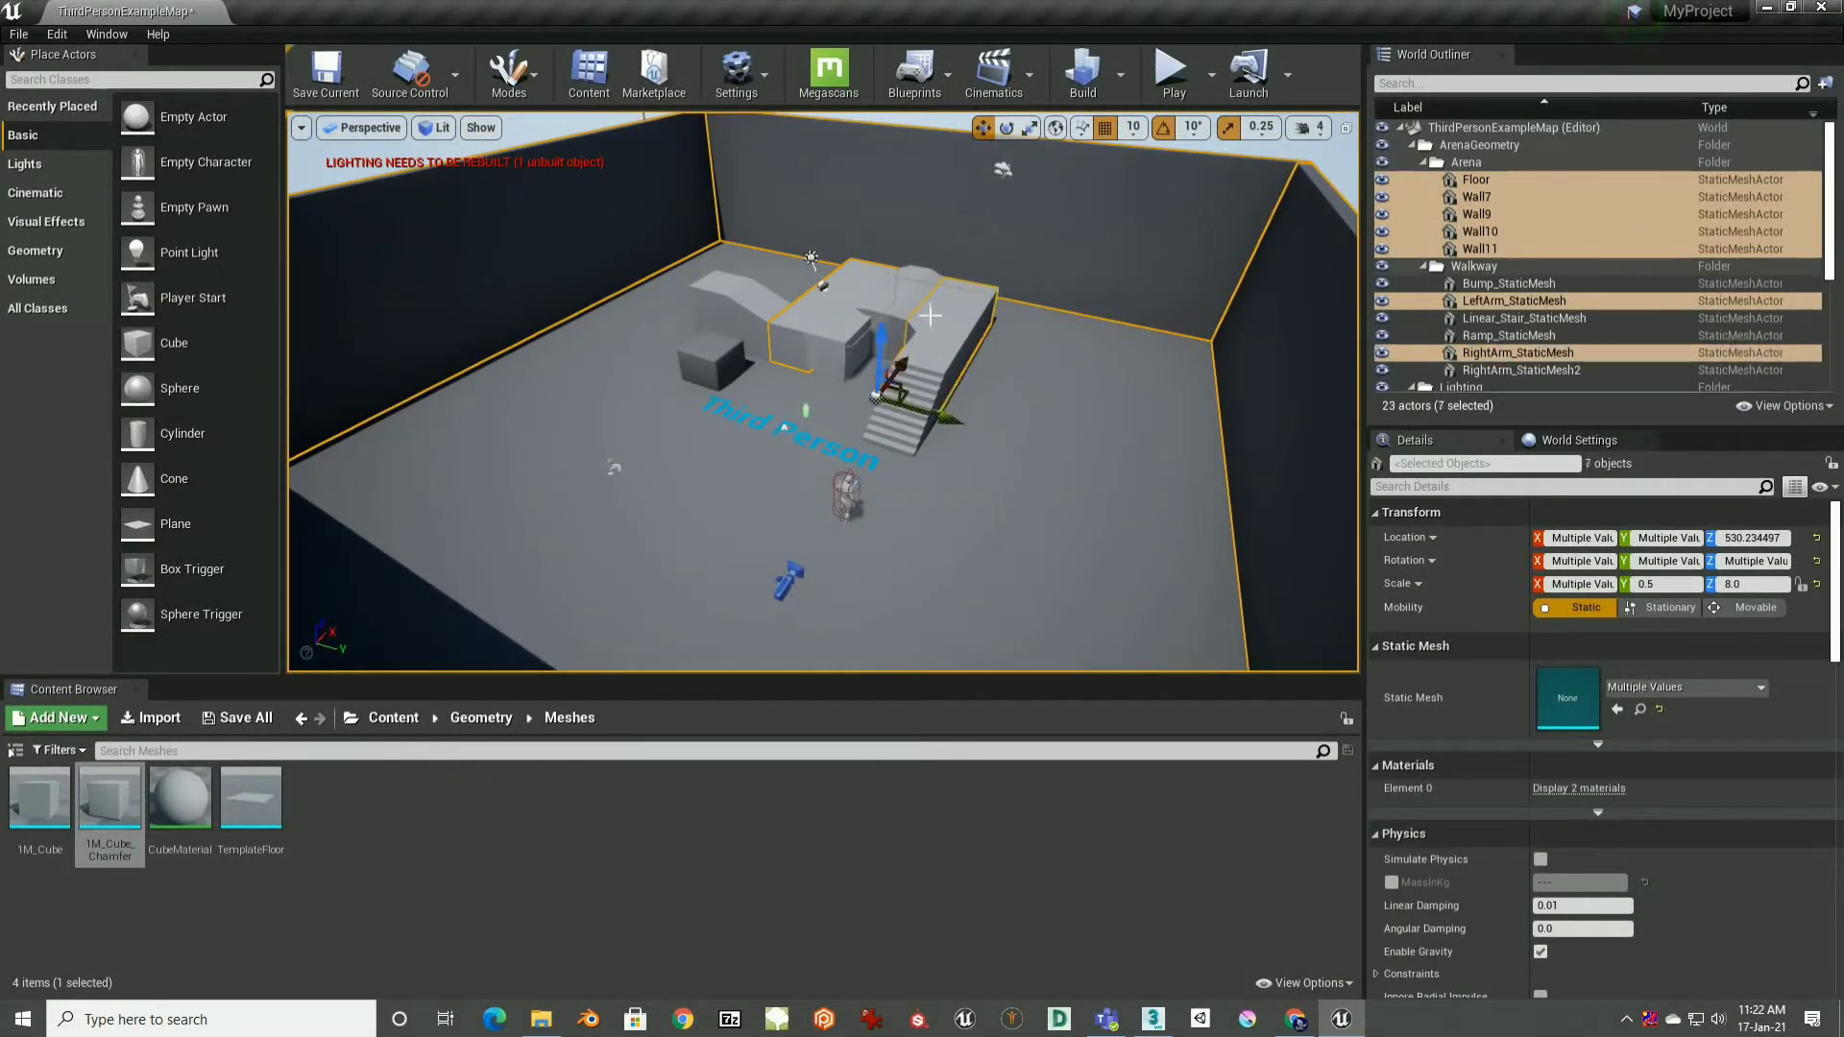
{"action": "left_click", "coordinate": [928, 312], "text": "ctrl"}
{"action": "left_click", "coordinate": [1536, 318], "text": "ctrl"}
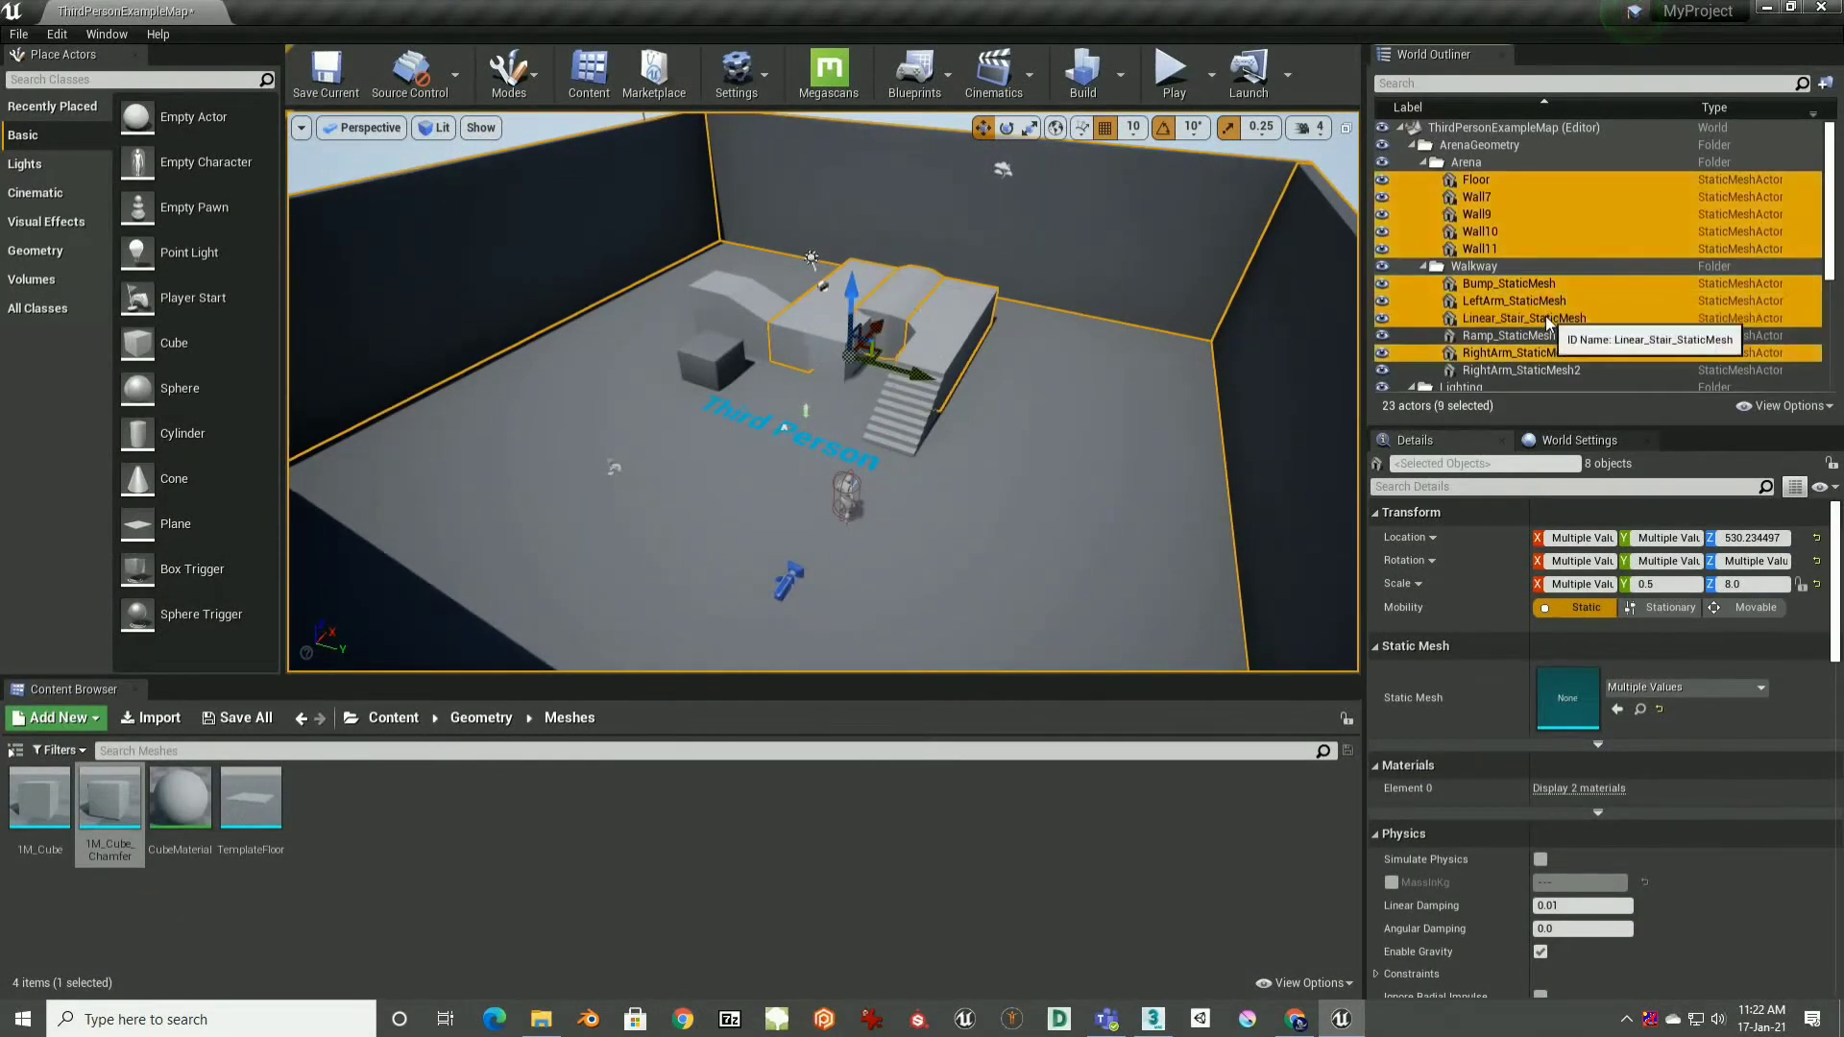
{"action": "left_click", "coordinate": [1535, 337], "text": "ctrl"}
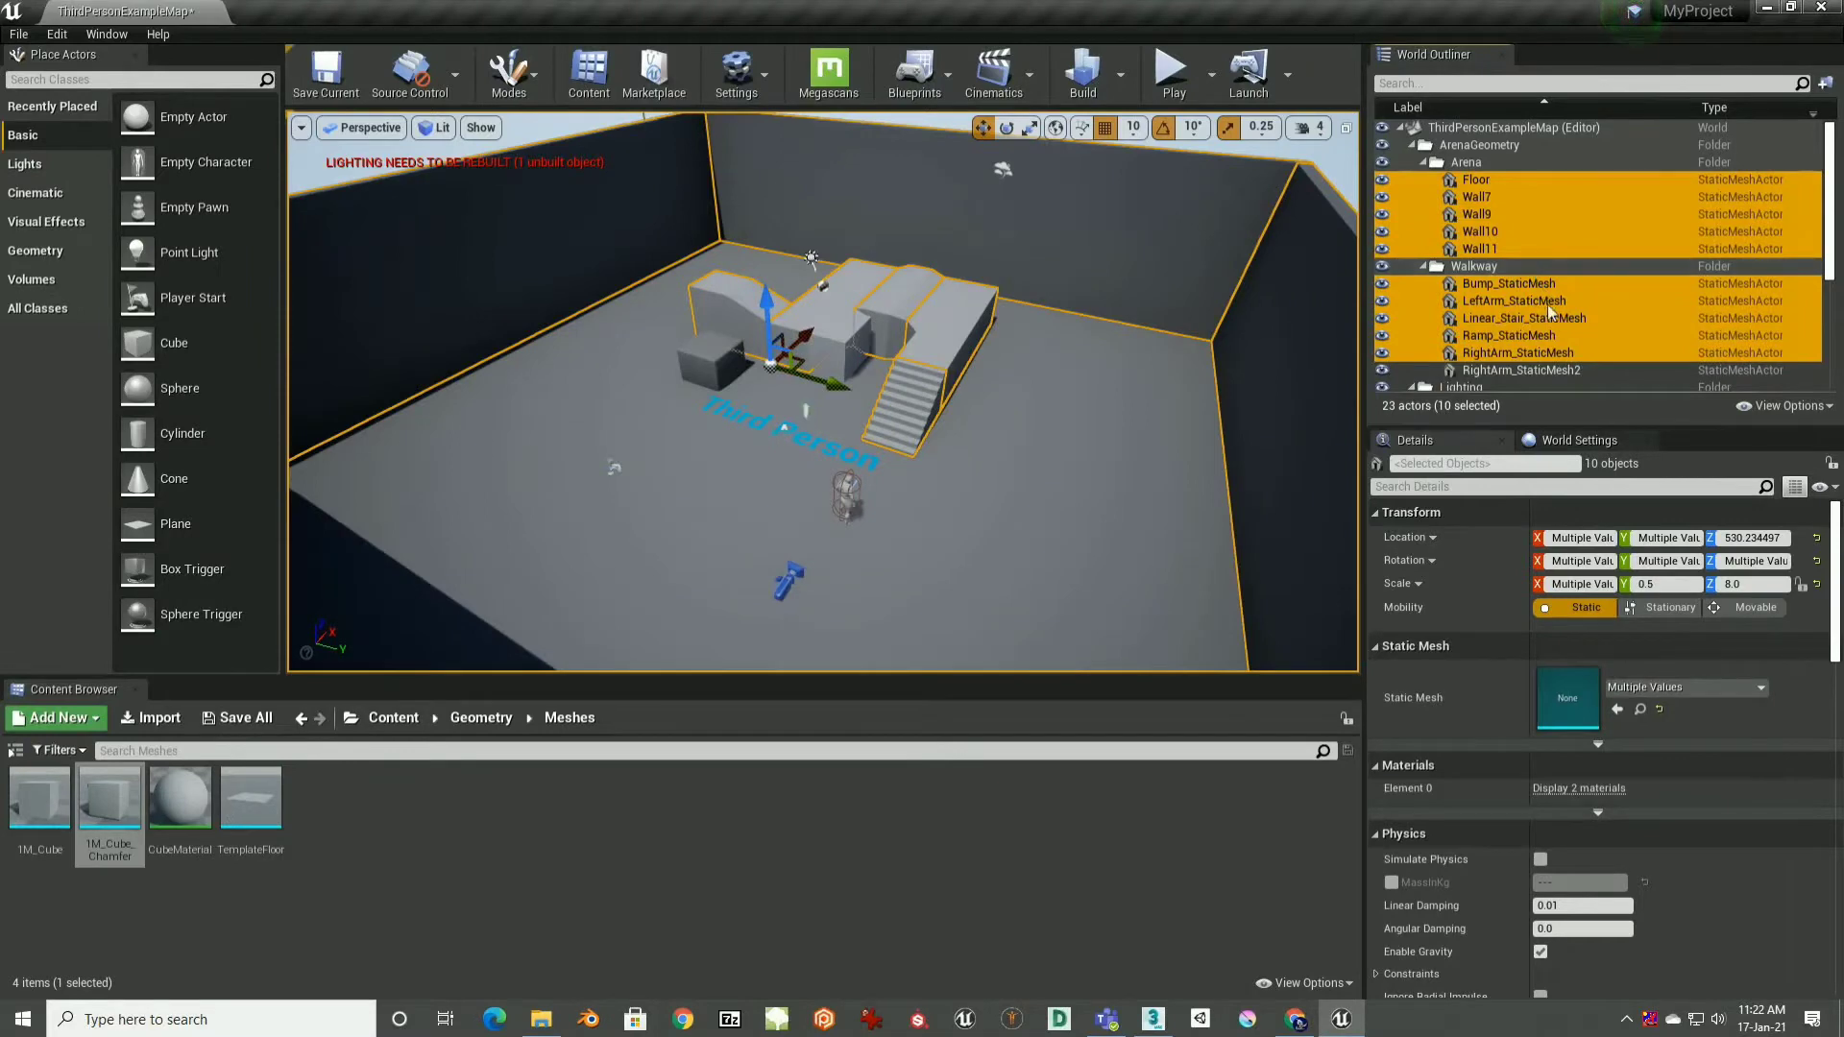
{"action": "left_click", "coordinate": [1550, 372], "text": "ctrl"}
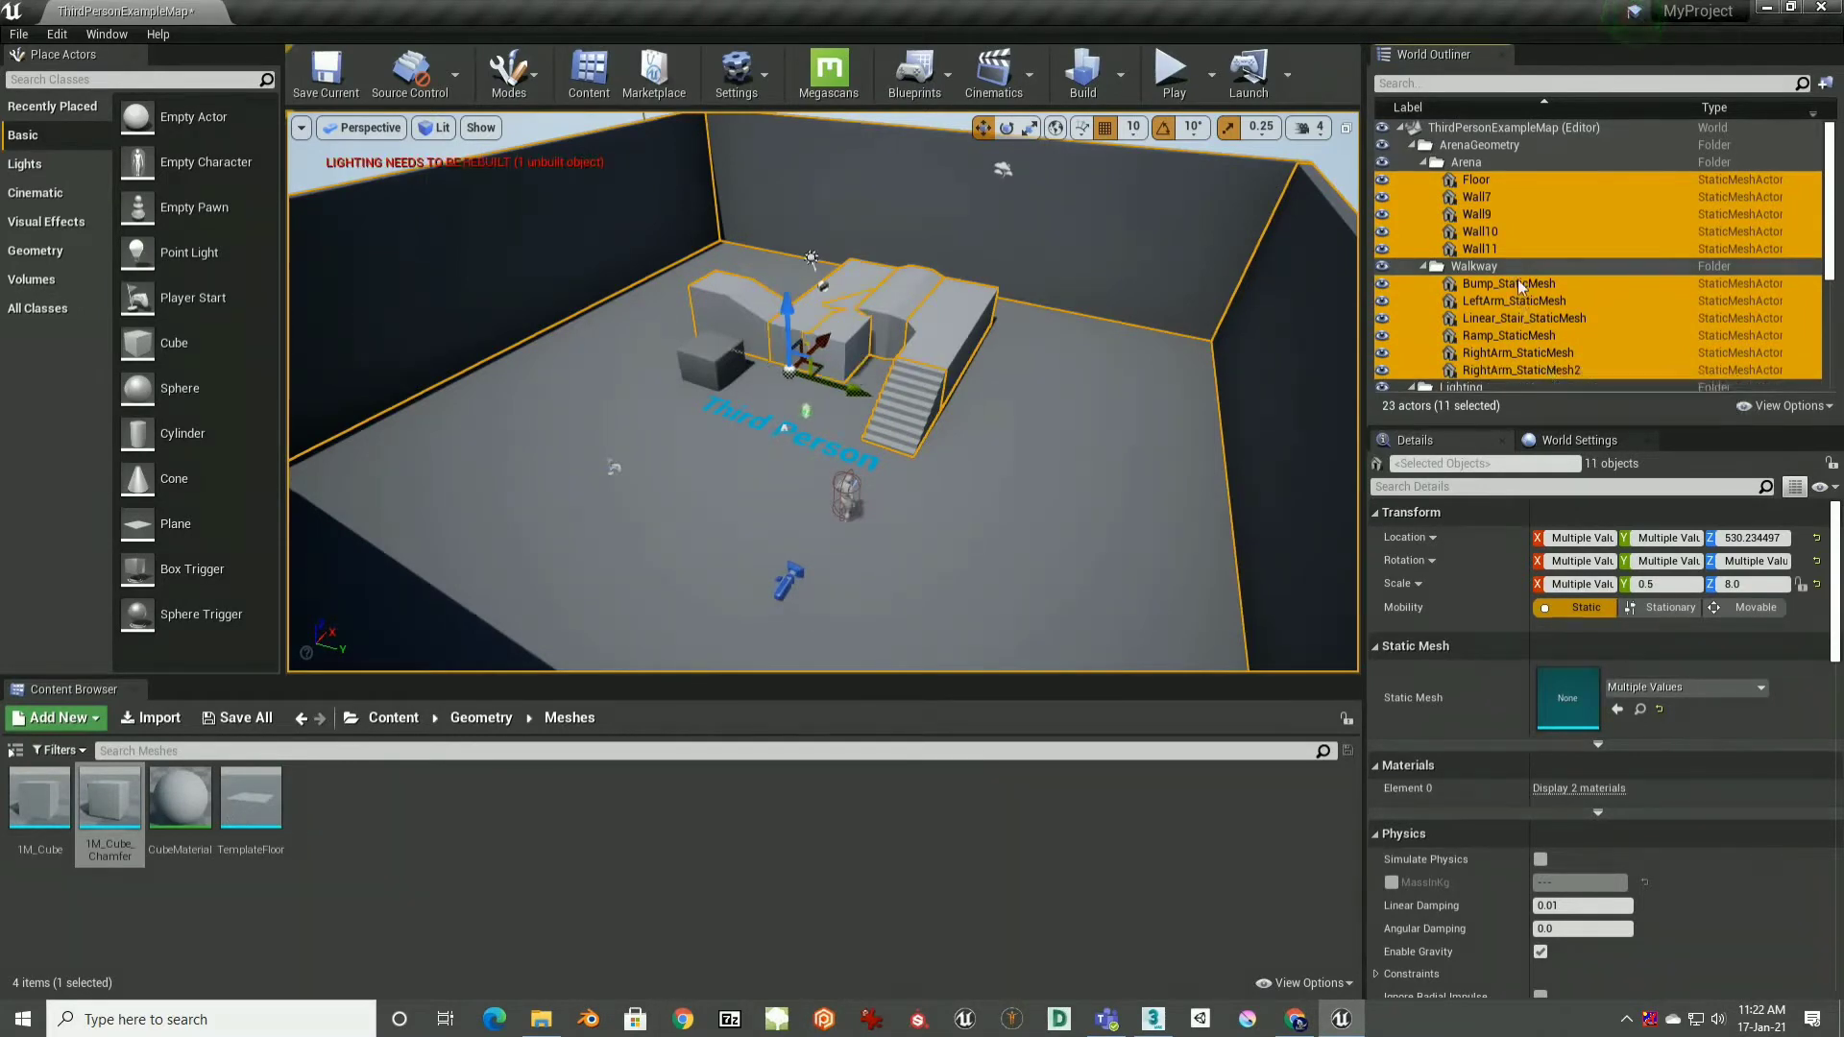
{"action": "scroll", "coordinate": [1547, 306], "scroll_direction": "down", "scroll_amount": 4}
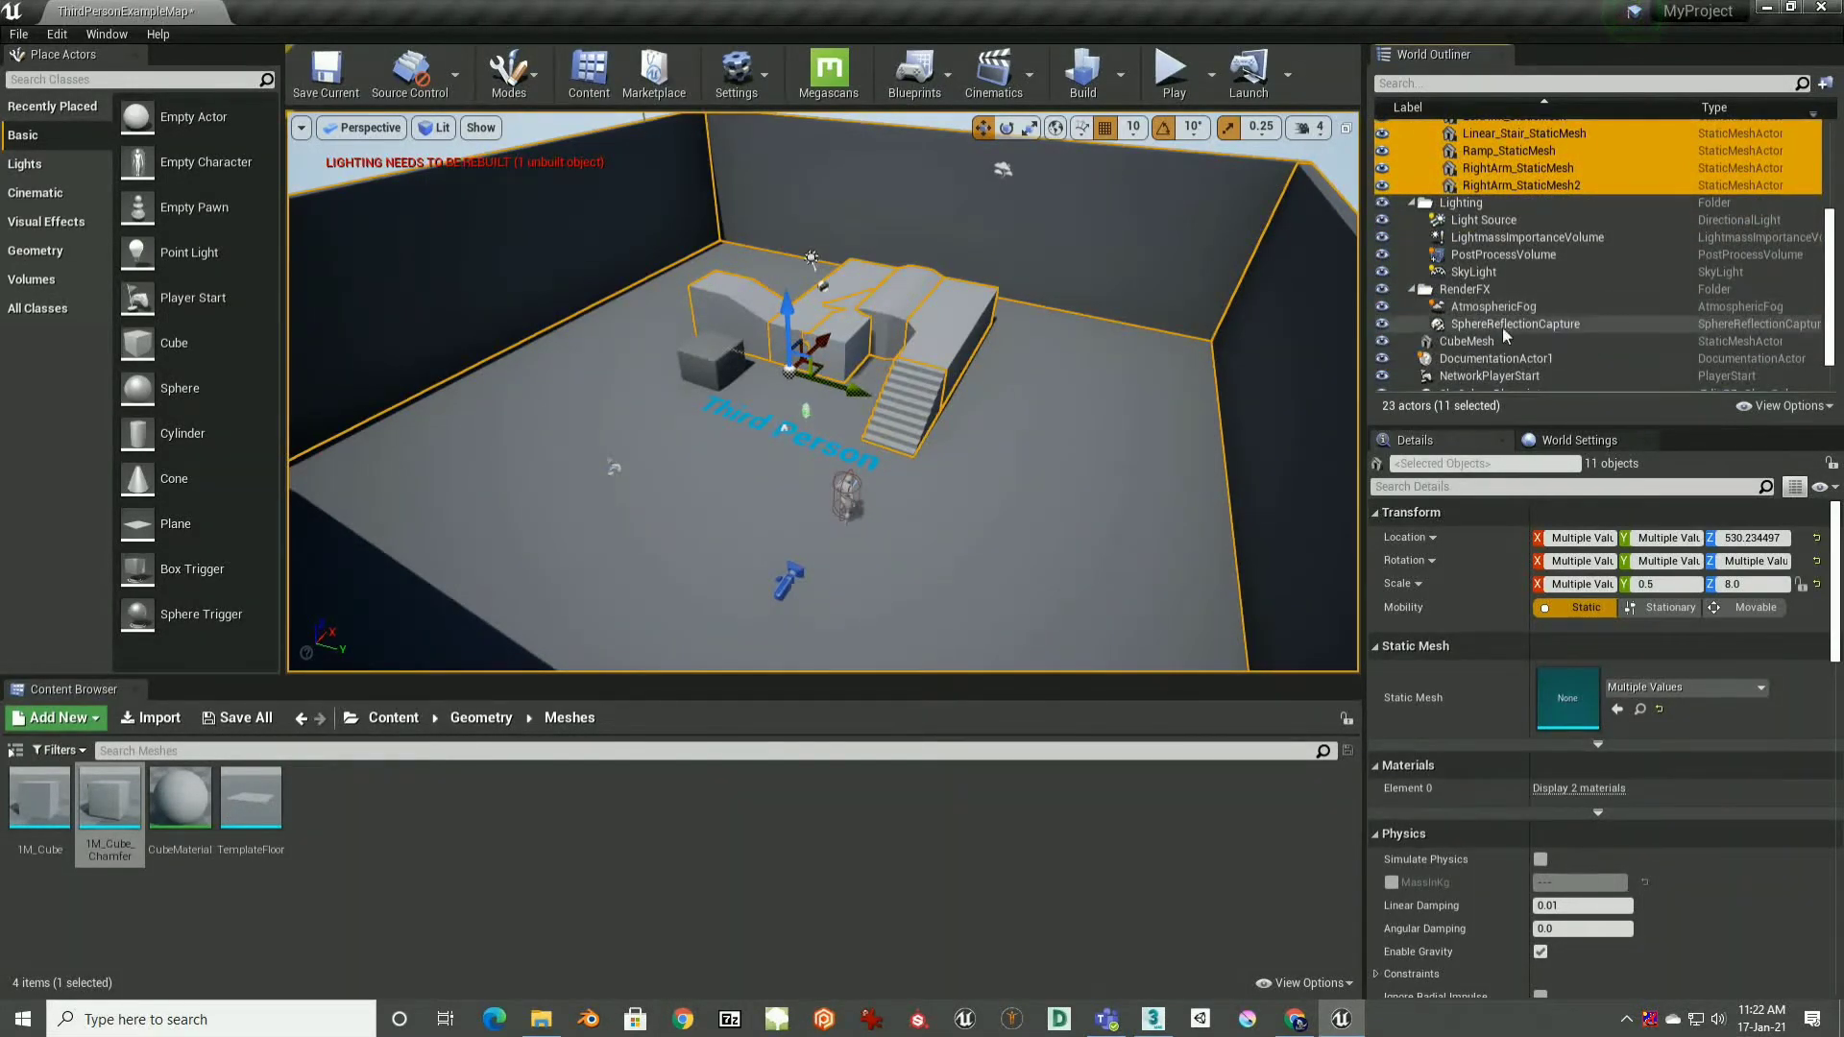
{"action": "left_click", "coordinate": [1495, 341], "text": "ctrl"}
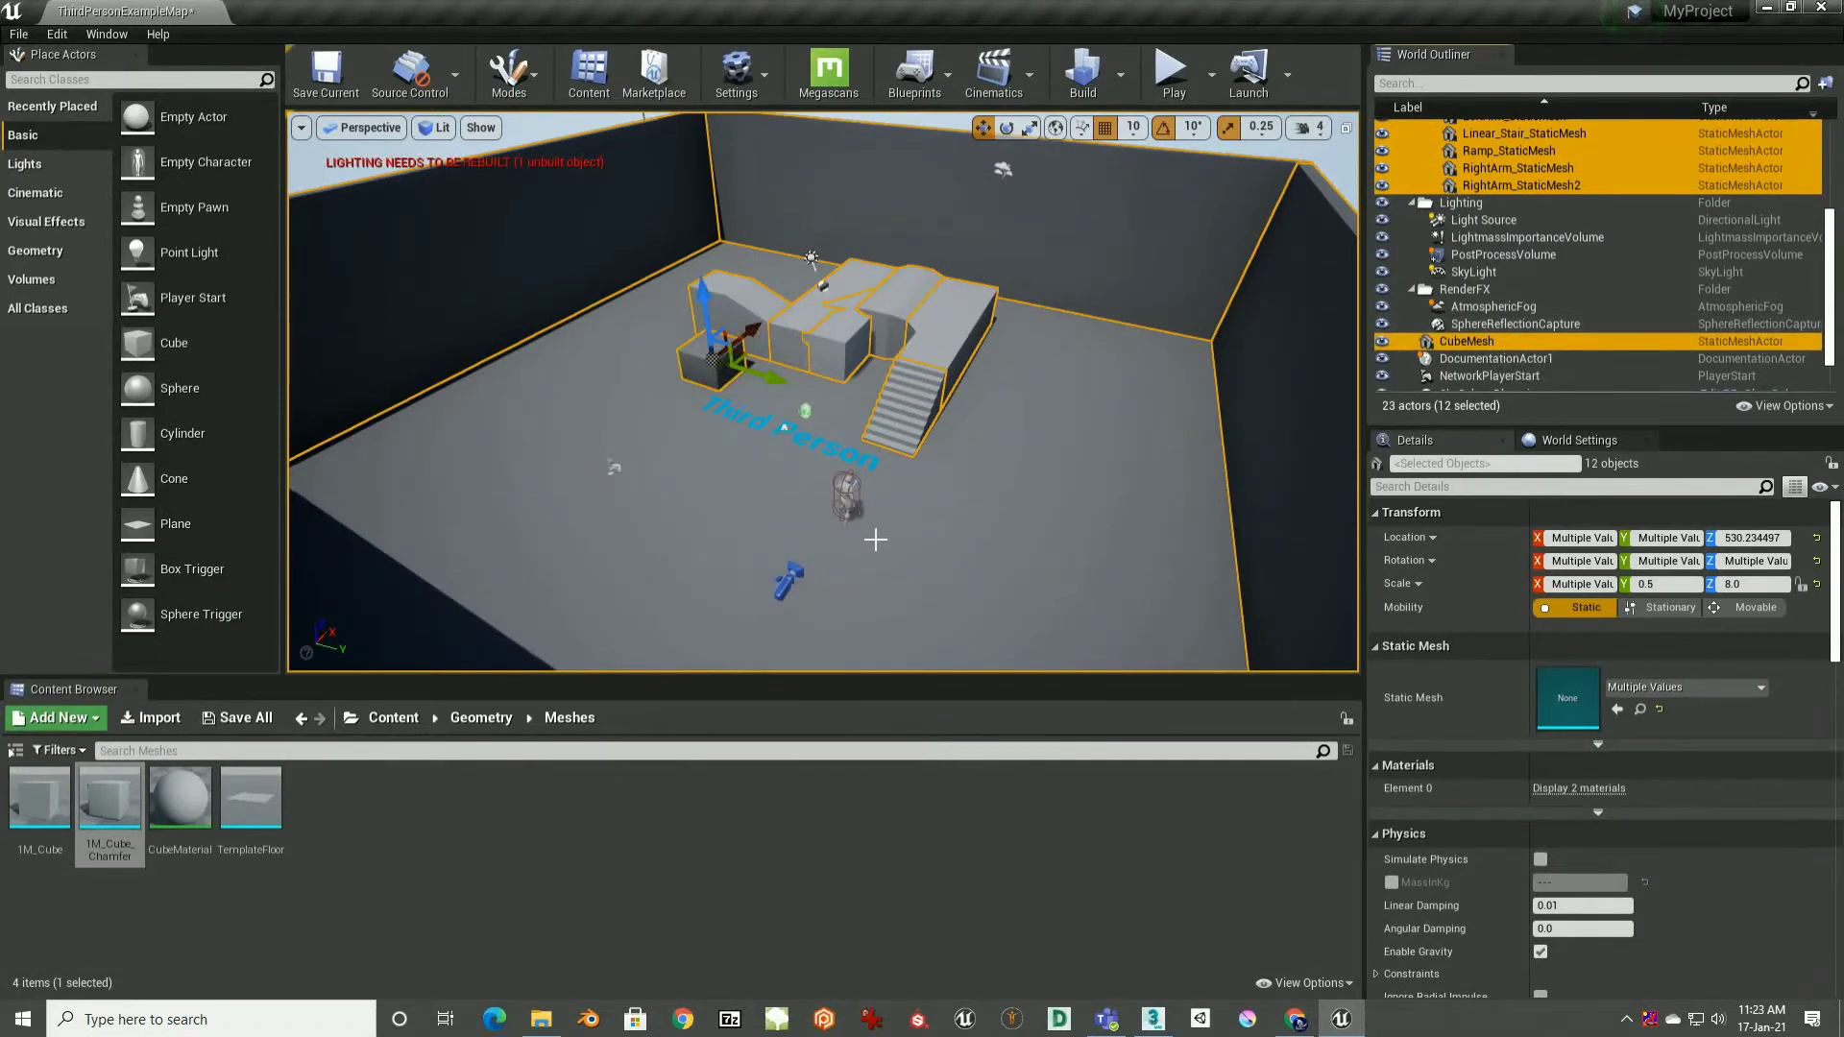
Step: Try moving the selected arena and walkway meshes together, undoing each move
{"action": "scroll", "coordinate": [871, 541], "scroll_direction": "up", "scroll_amount": 4}
{"action": "right_click_drag", "start_coordinate": [871, 541], "coordinate": [861, 595]}
{"action": "scroll", "coordinate": [870, 451], "scroll_direction": "down", "scroll_amount": 5}
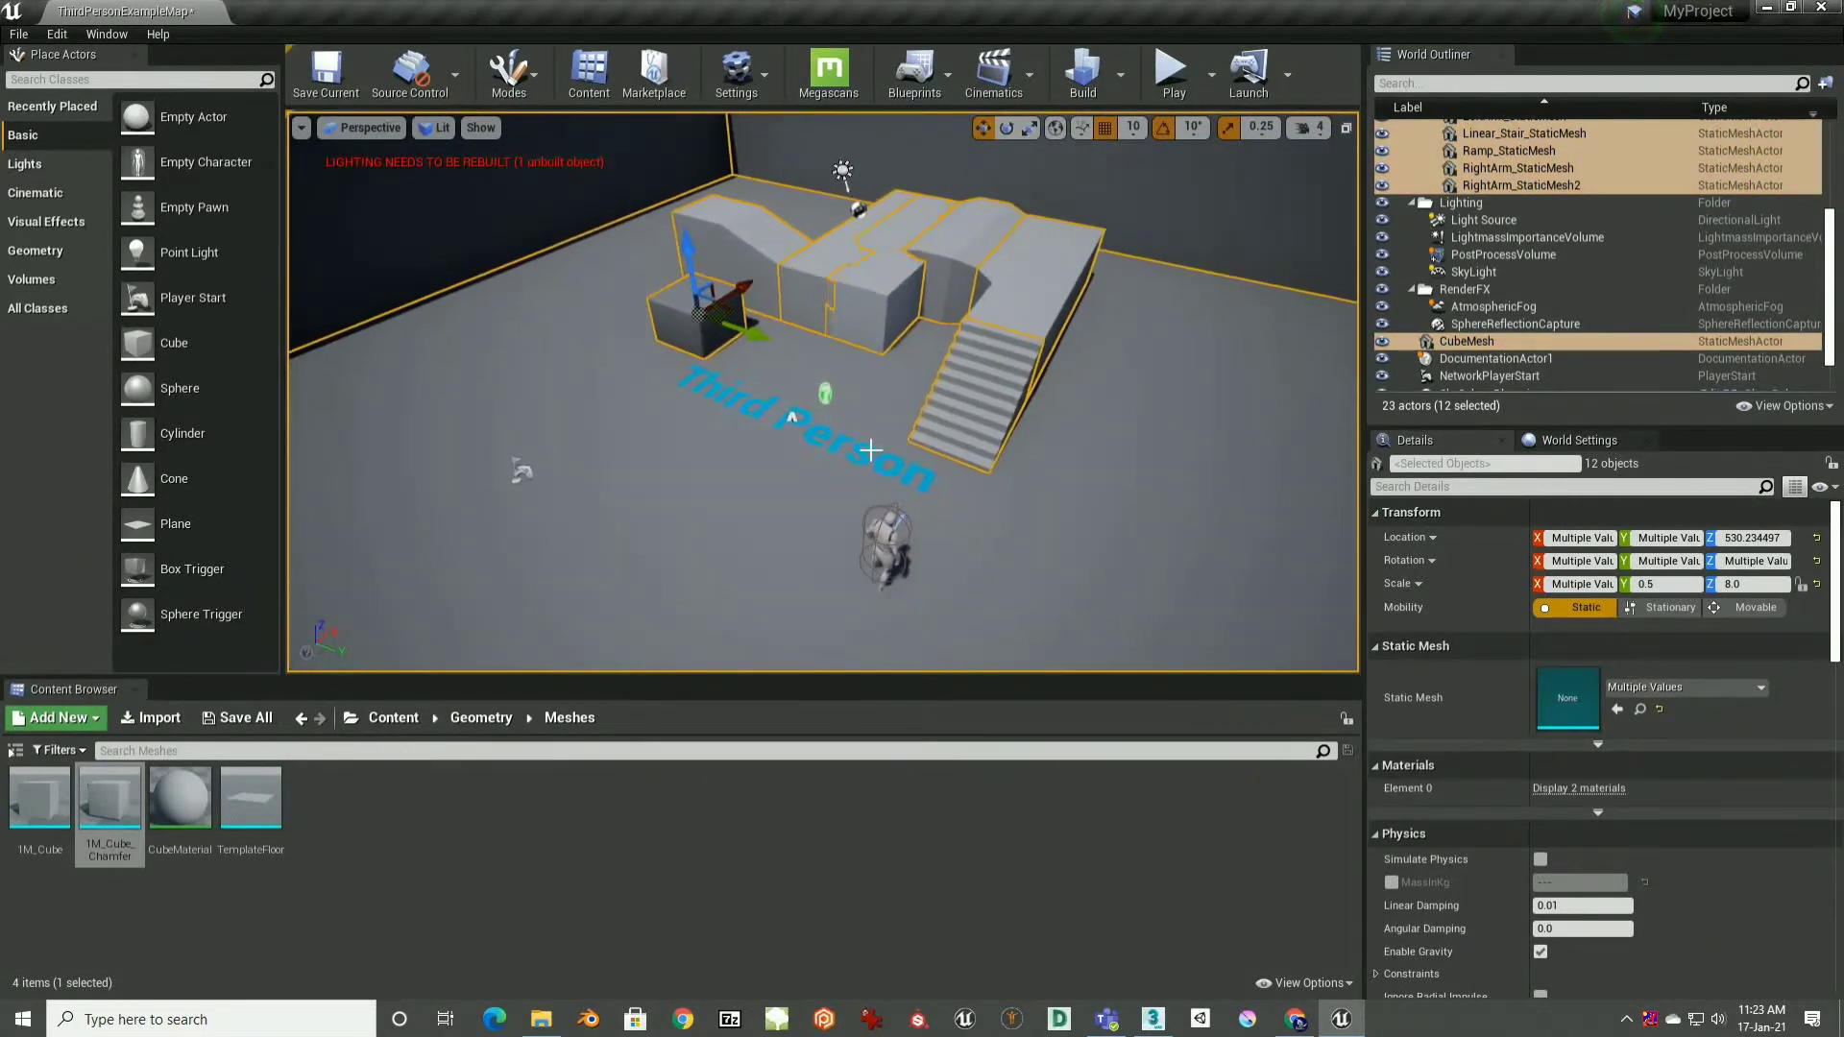
{"action": "scroll", "coordinate": [870, 451], "scroll_direction": "down", "scroll_amount": 6}
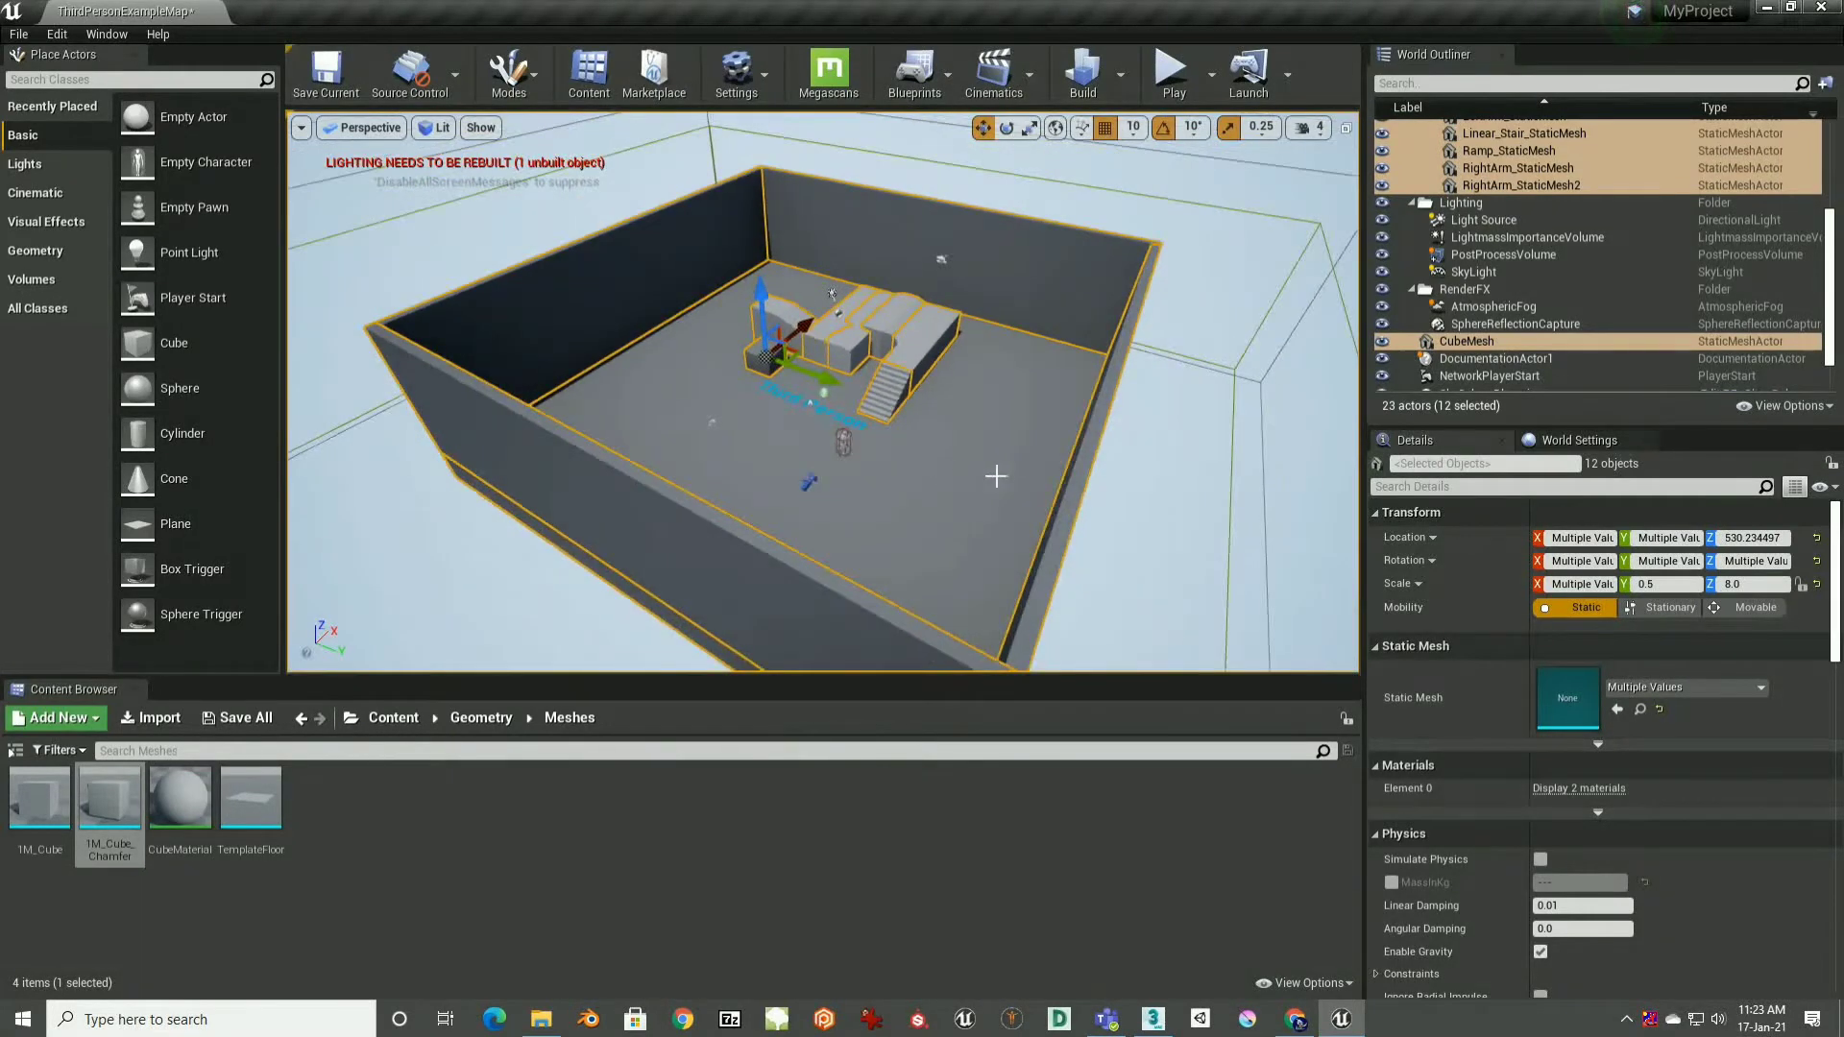
{"action": "left_click", "coordinate": [996, 476], "text": "ctrl"}
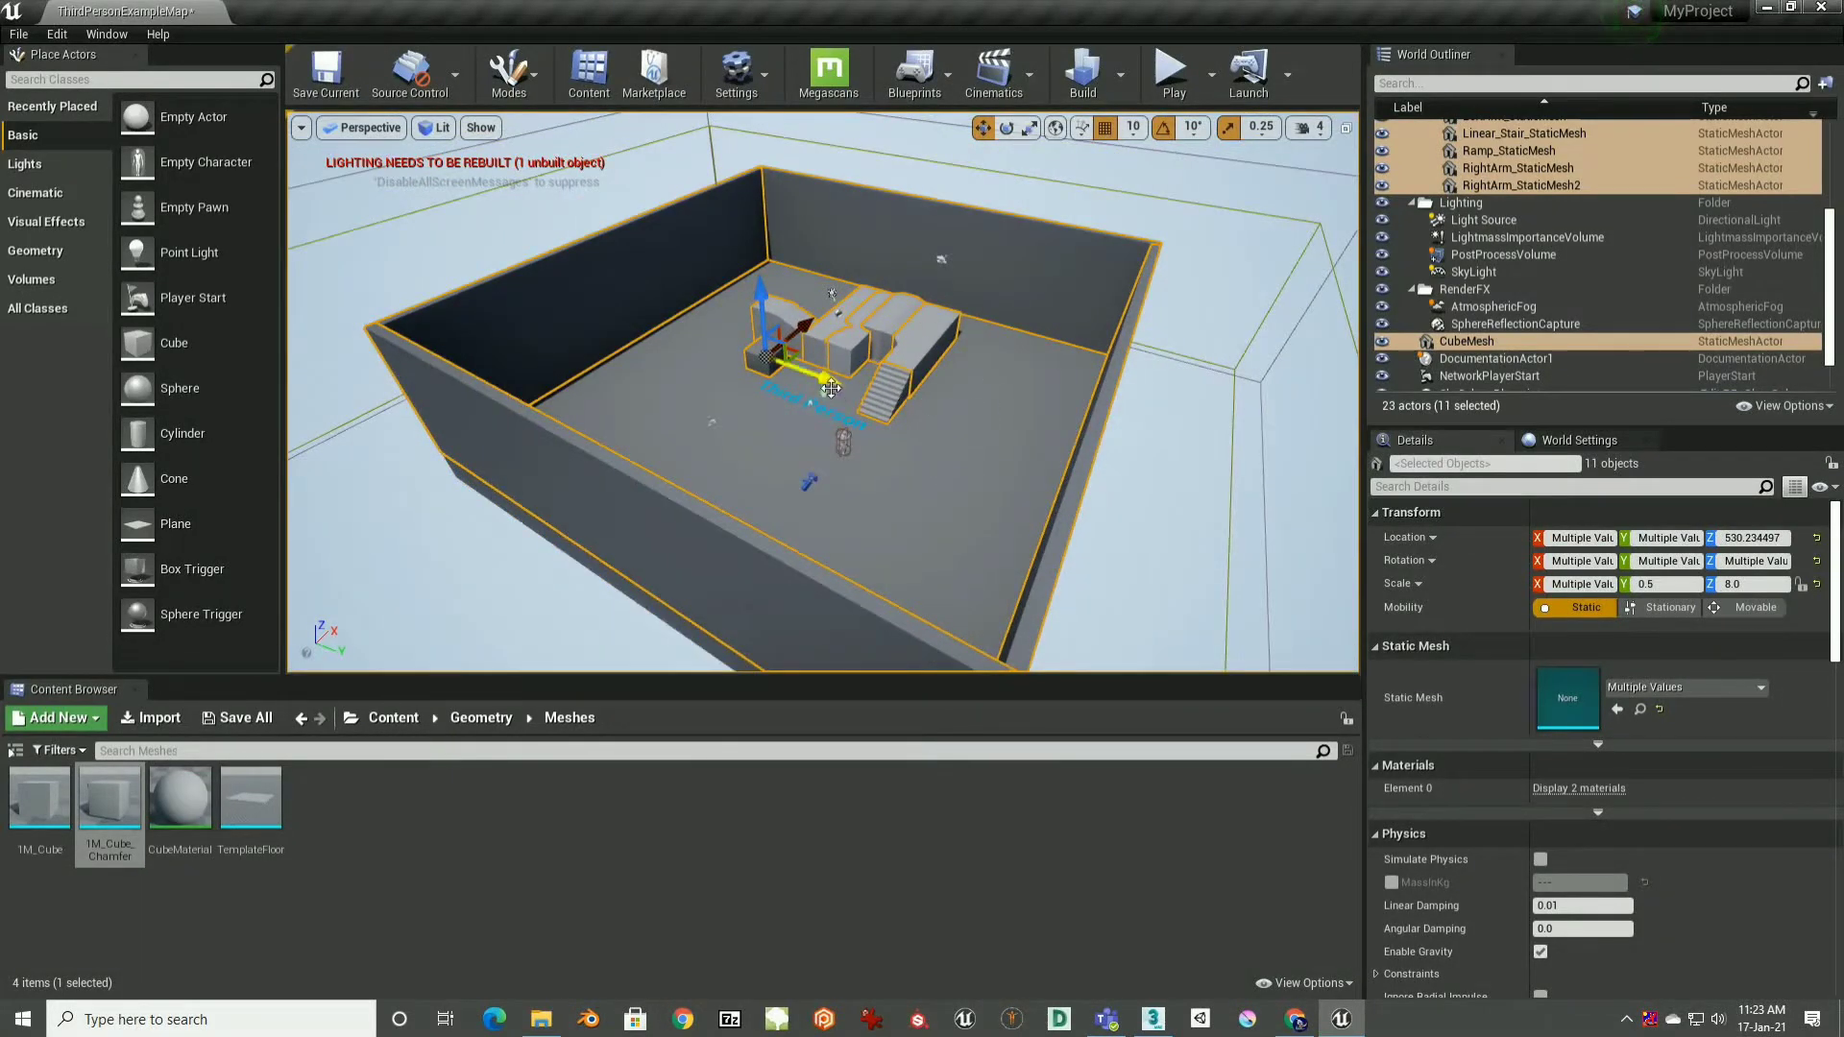
{"action": "left_click_drag", "start_coordinate": [836, 384], "coordinate": [652, 329]}
{"action": "key", "text": "ctrl+z"}
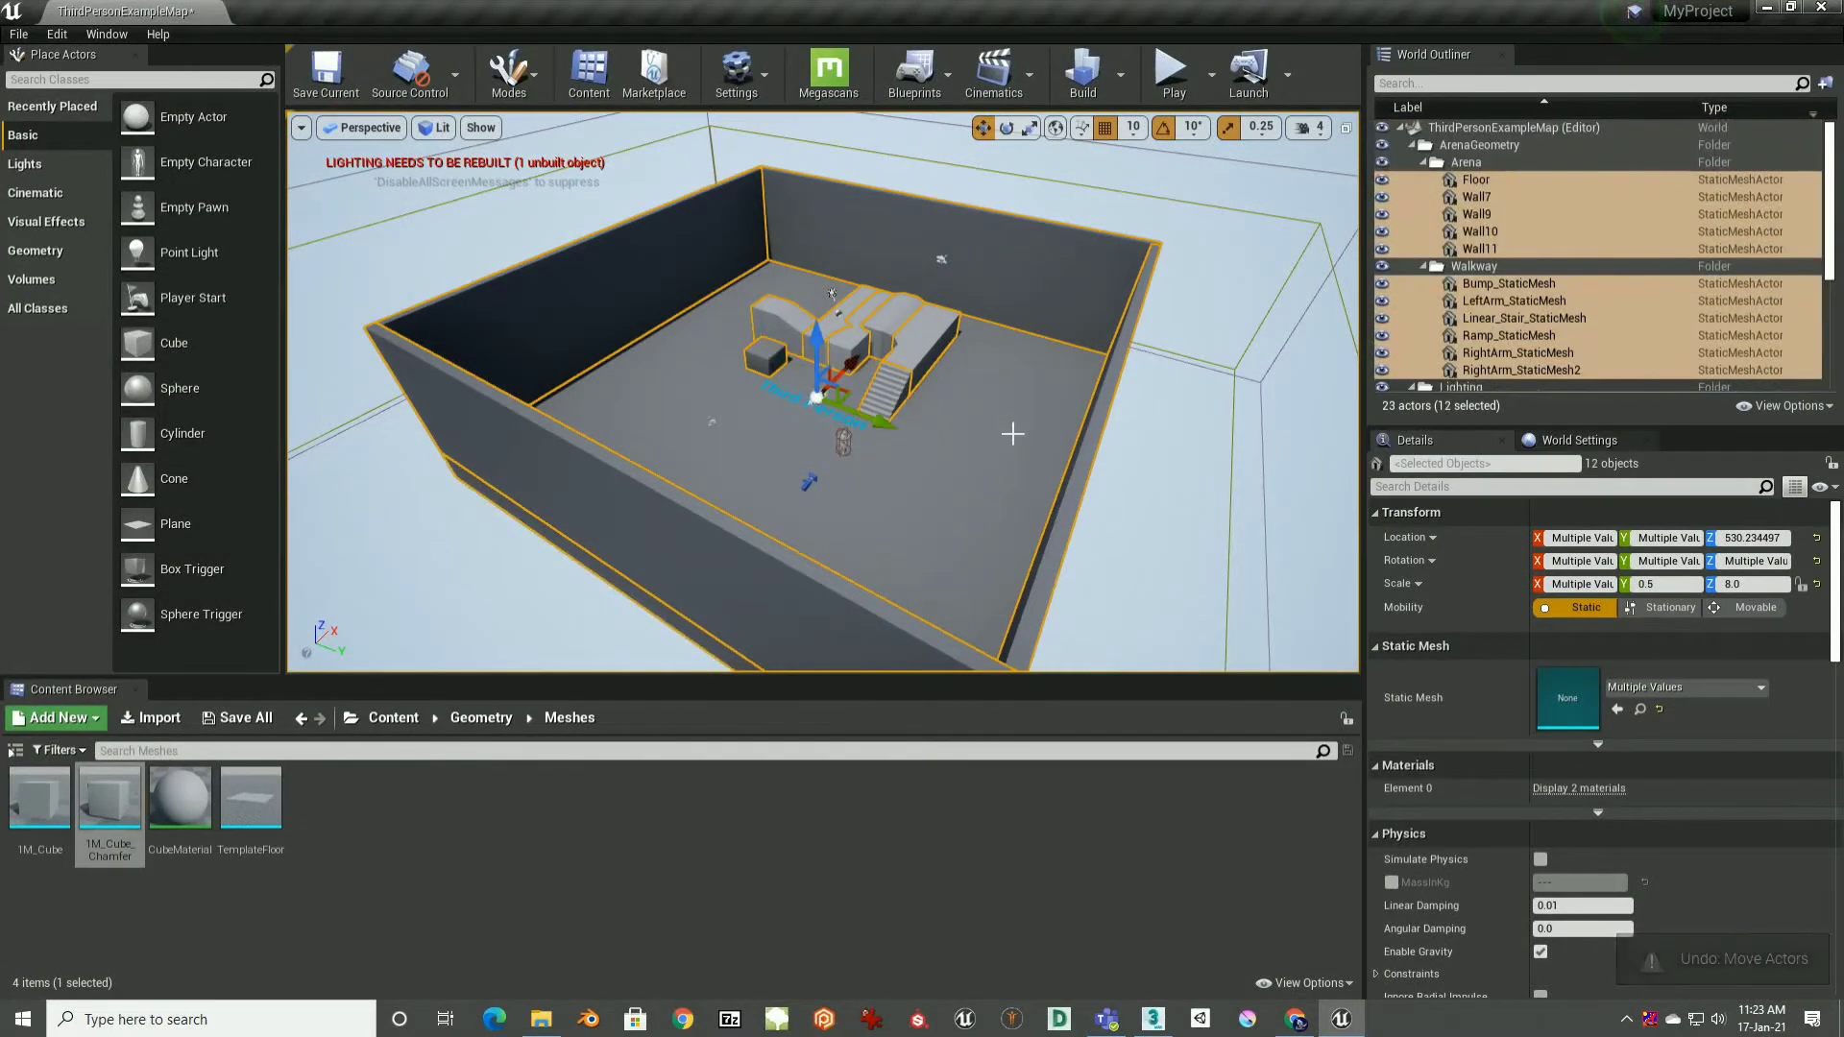
{"action": "right_click_drag", "start_coordinate": [945, 404], "coordinate": [954, 416]}
{"action": "left_click_drag", "start_coordinate": [889, 350], "coordinate": [813, 343]}
{"action": "key", "text": "ctrl+z"}
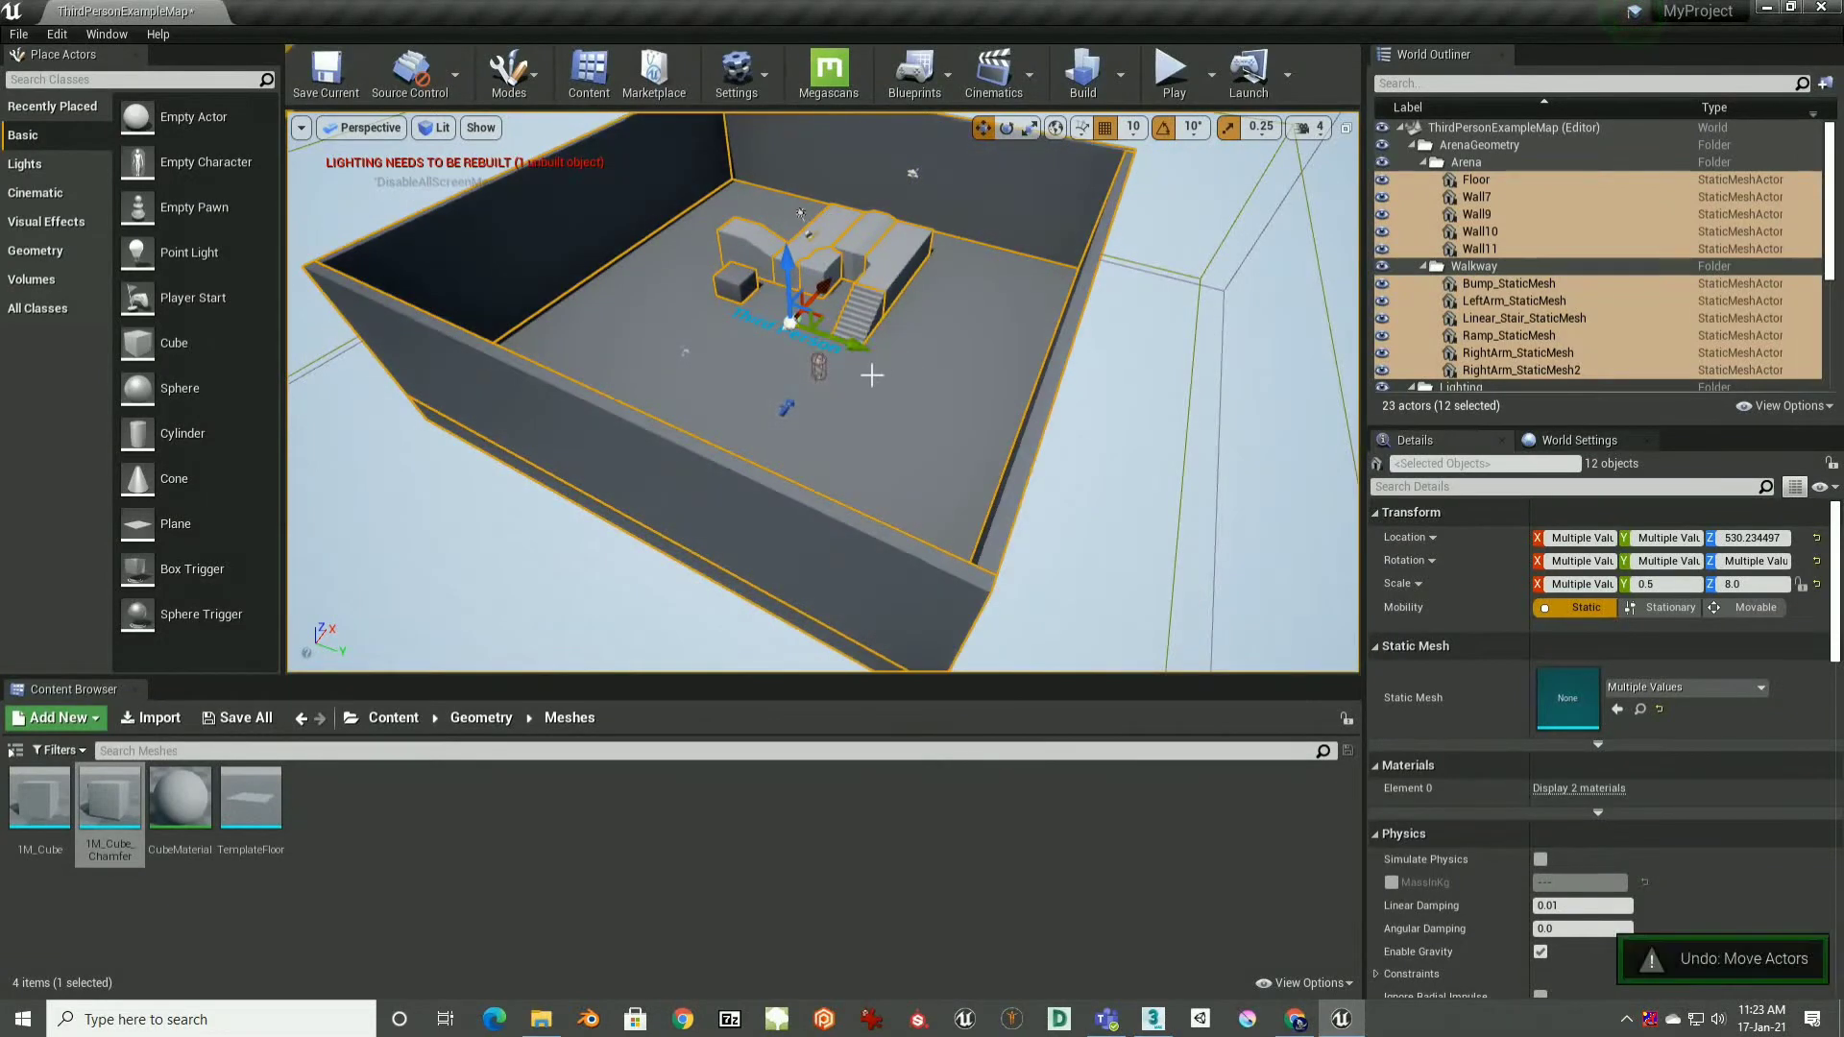
{"action": "mouse_move", "coordinate": [1000, 400]}
{"action": "right_mouse_down"}
{"action": "mouse_move", "coordinate": [954, 288]}
{"action": "mouse_move", "coordinate": [990, 390]}
{"action": "right_mouse_up"}
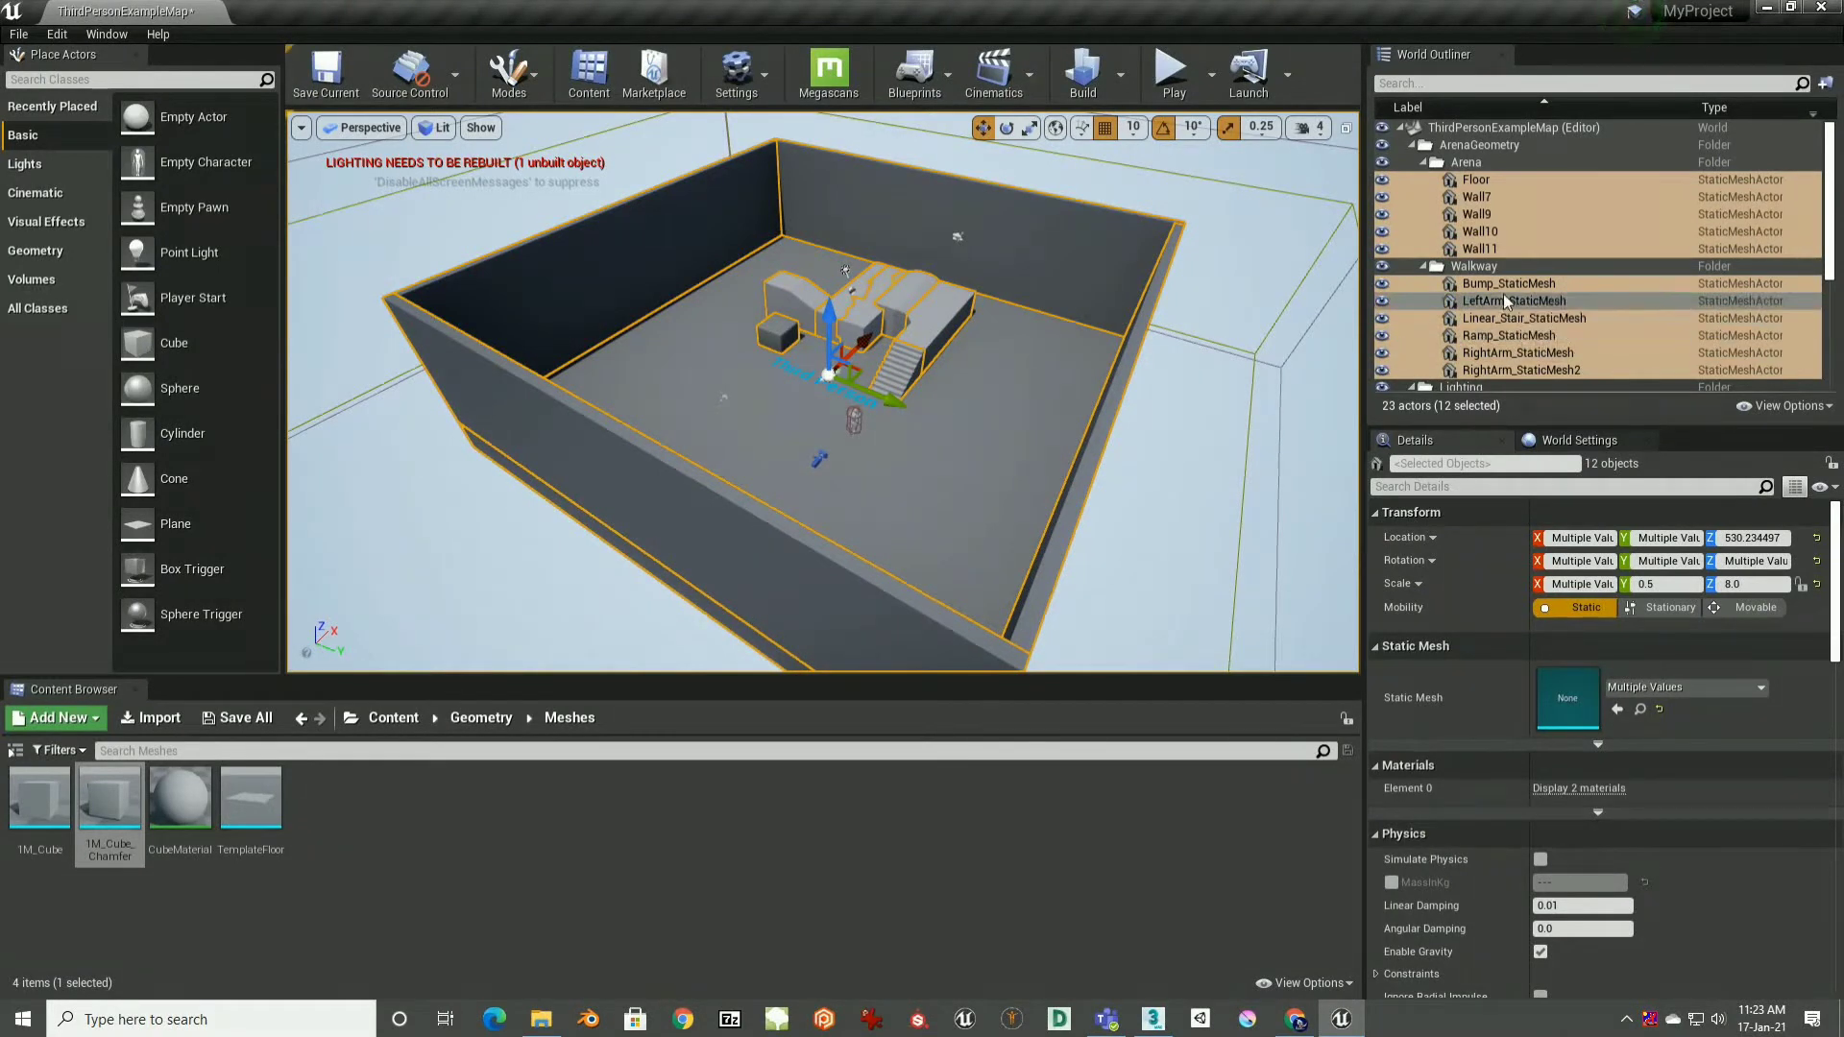
{"action": "right_click", "coordinate": [764, 827]}
{"action": "right_click", "coordinate": [765, 834]}
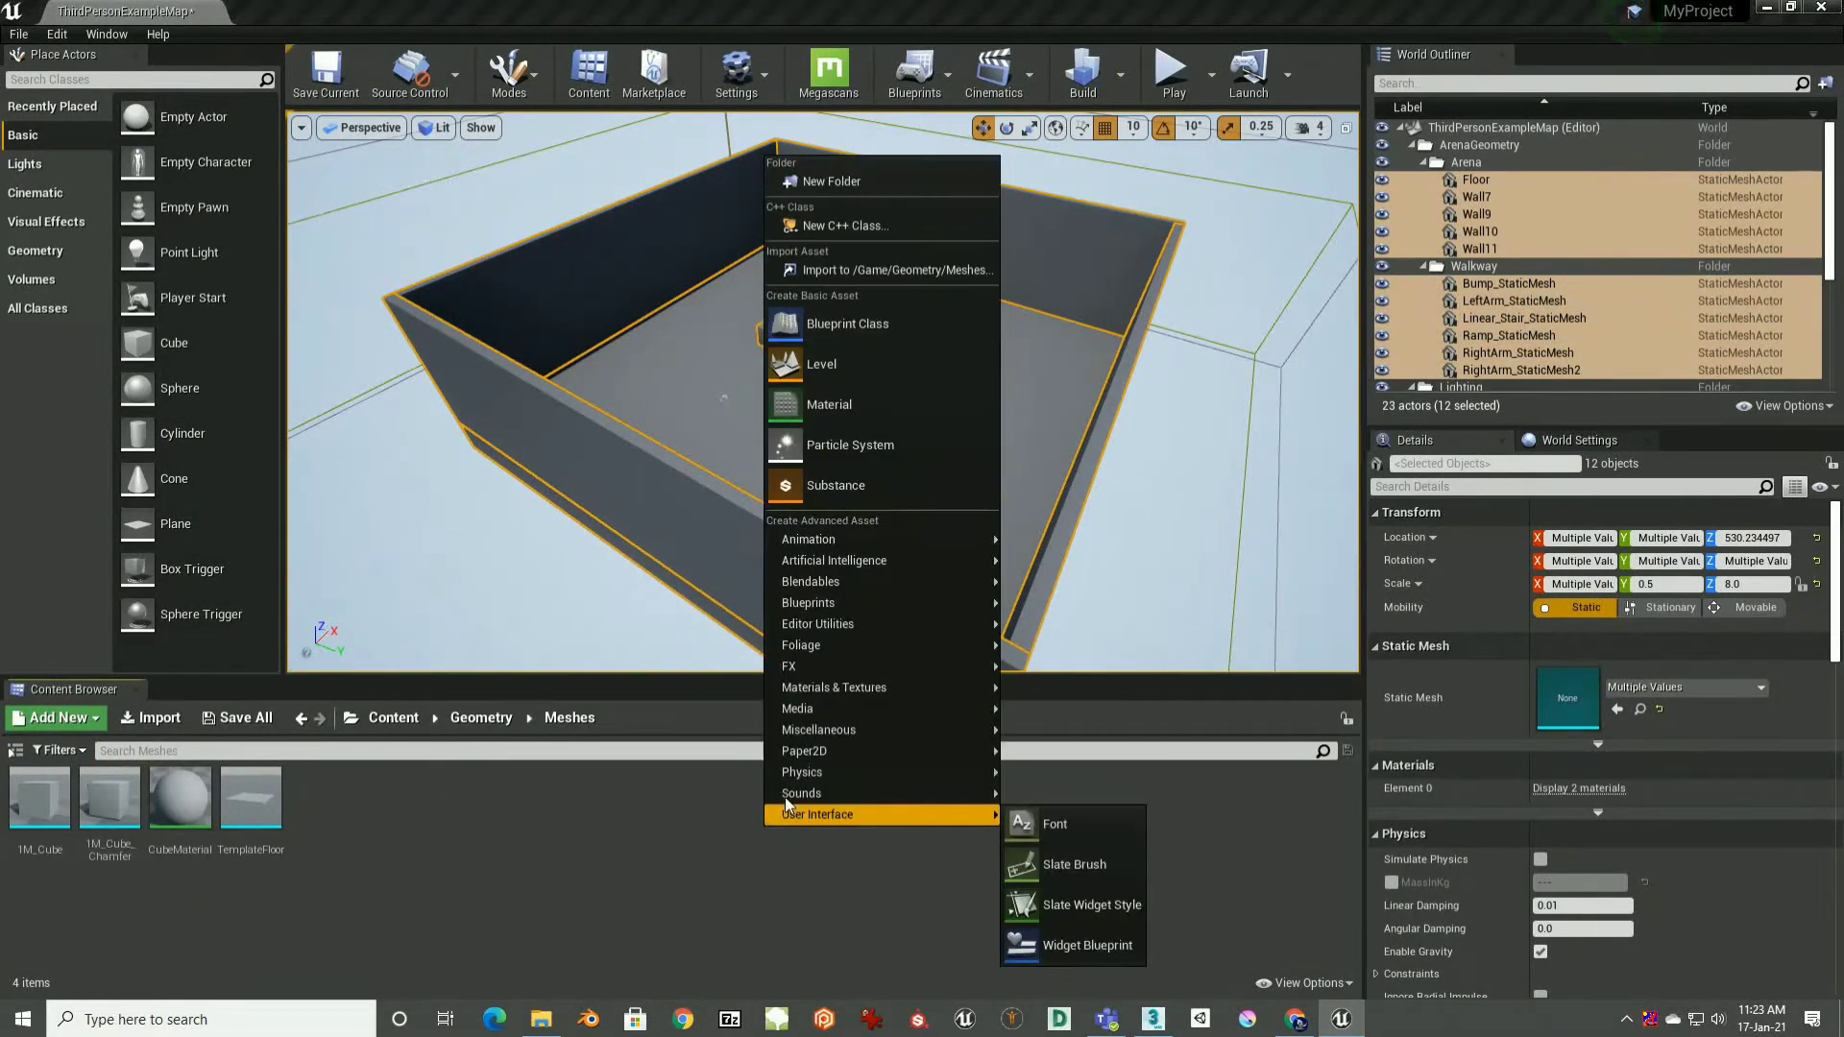
{"action": "mouse_move", "coordinate": [805, 758]}
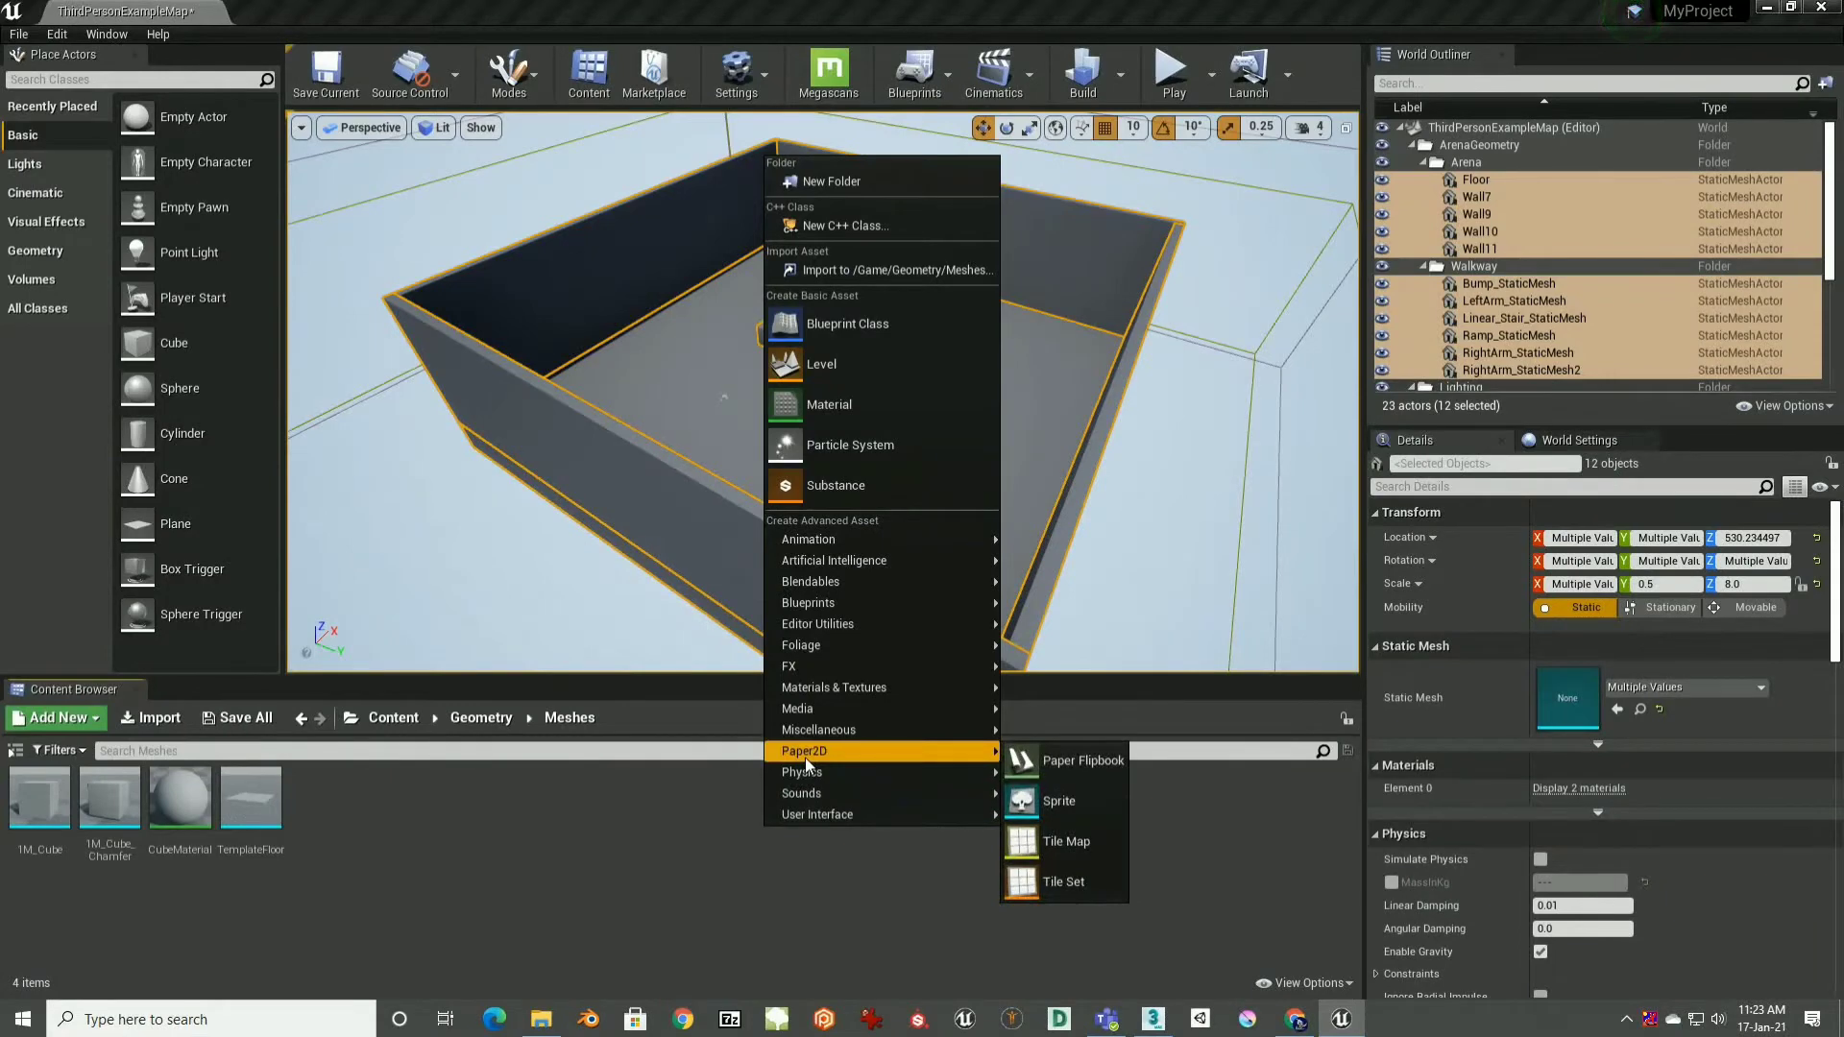
{"action": "left_click", "coordinate": [1094, 415]}
Step: Convert the selected actors to a new static mesh named StaticMesh in the Content > Meshes folder
{"action": "right_click", "coordinate": [1080, 399]}
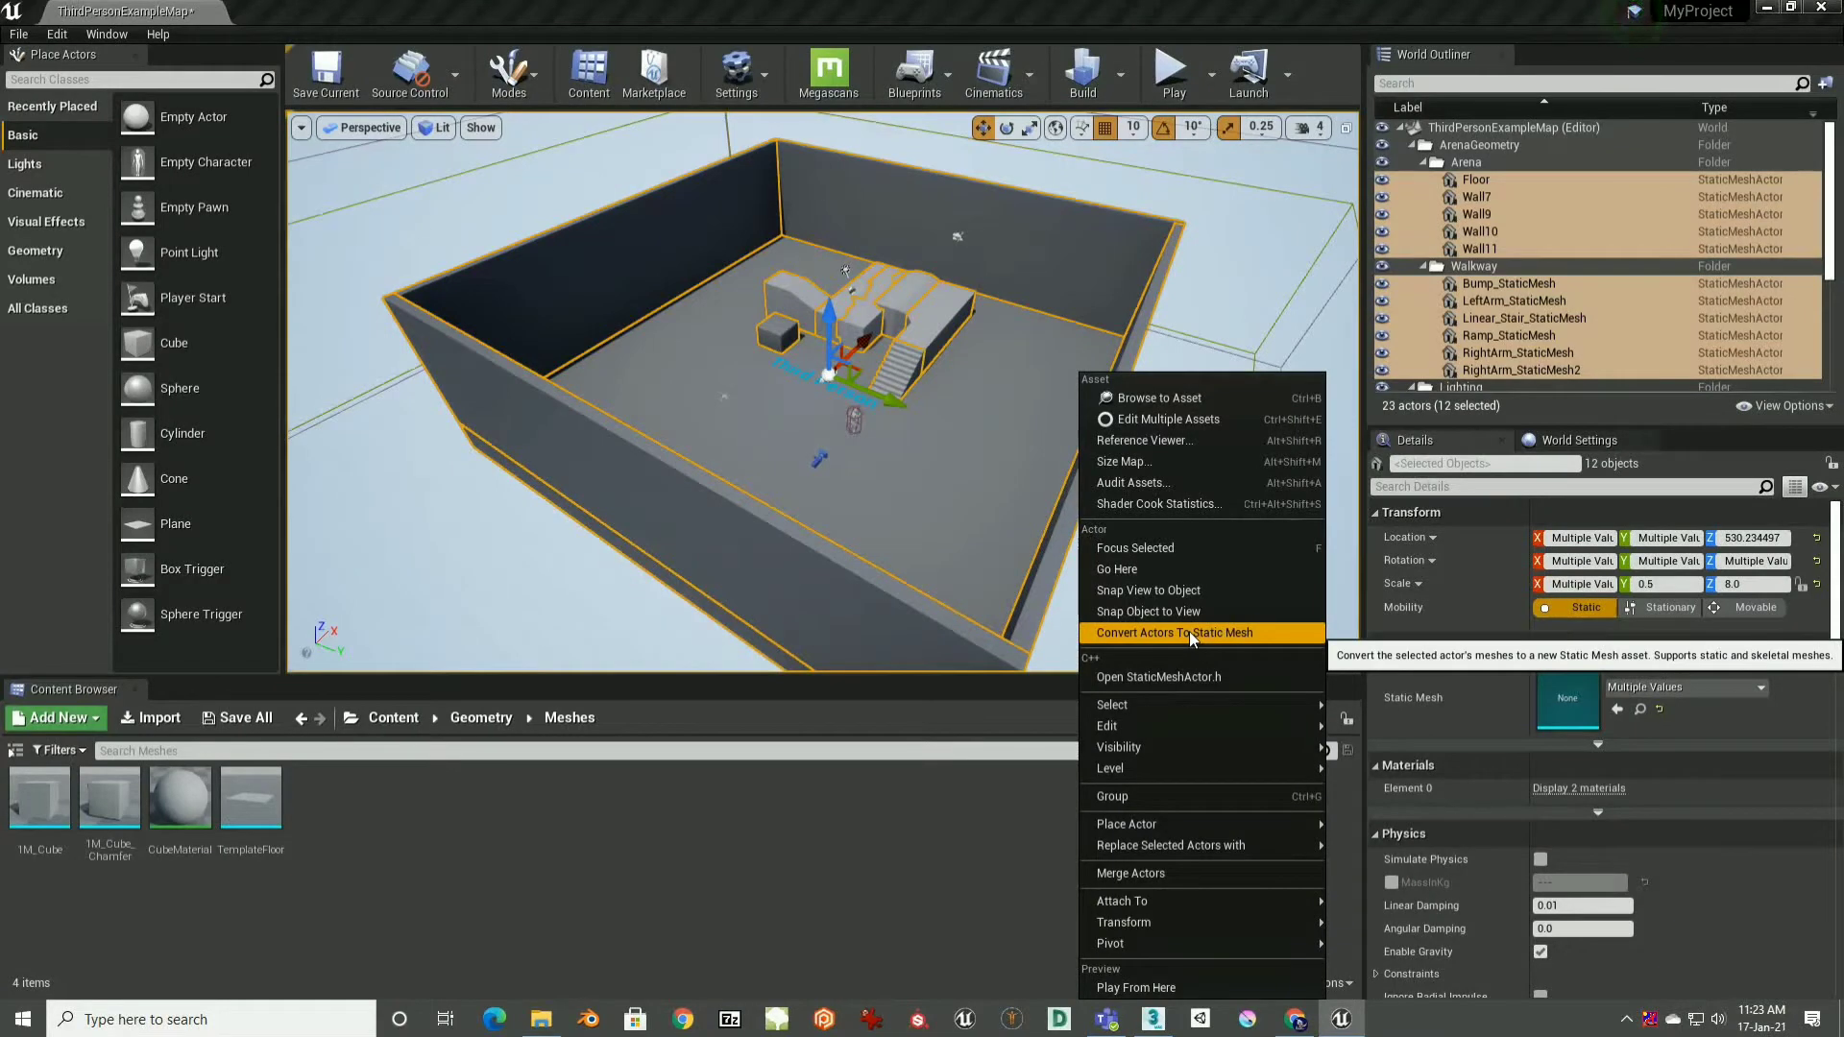
{"action": "left_click", "coordinate": [1214, 634]}
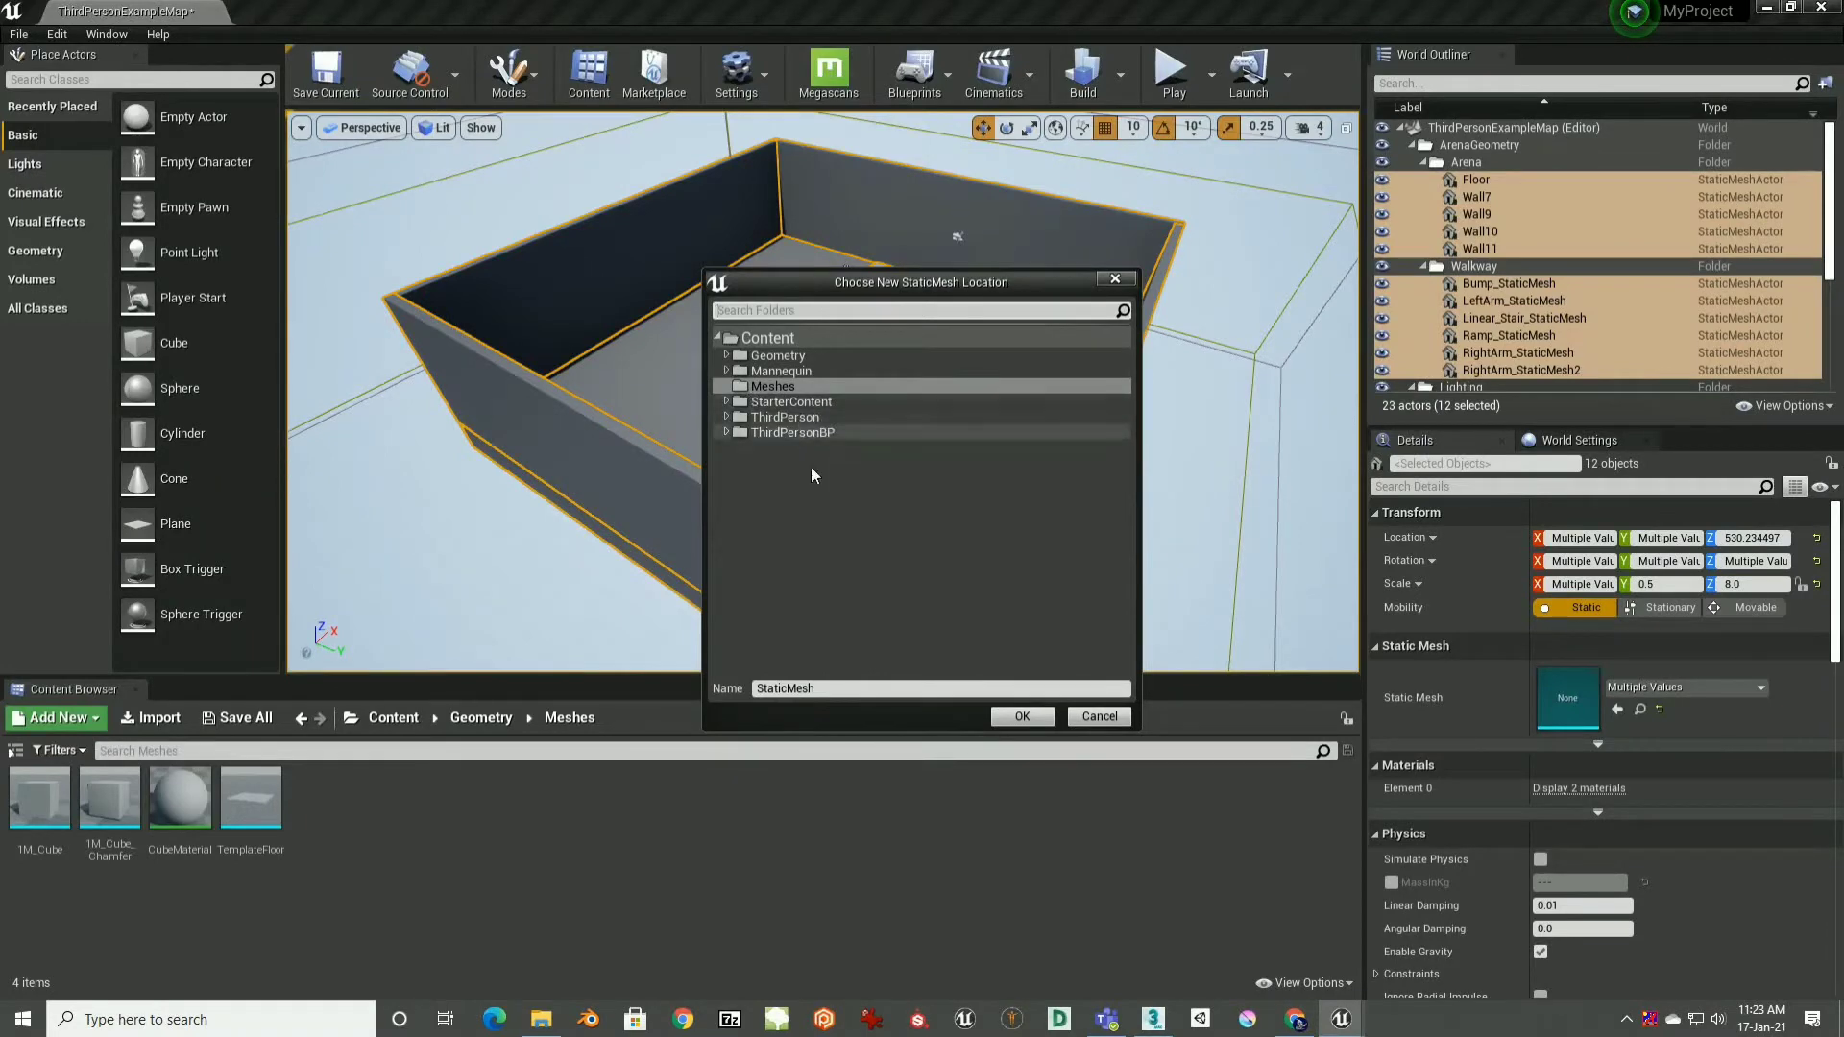
{"action": "left_click", "coordinate": [1009, 717]}
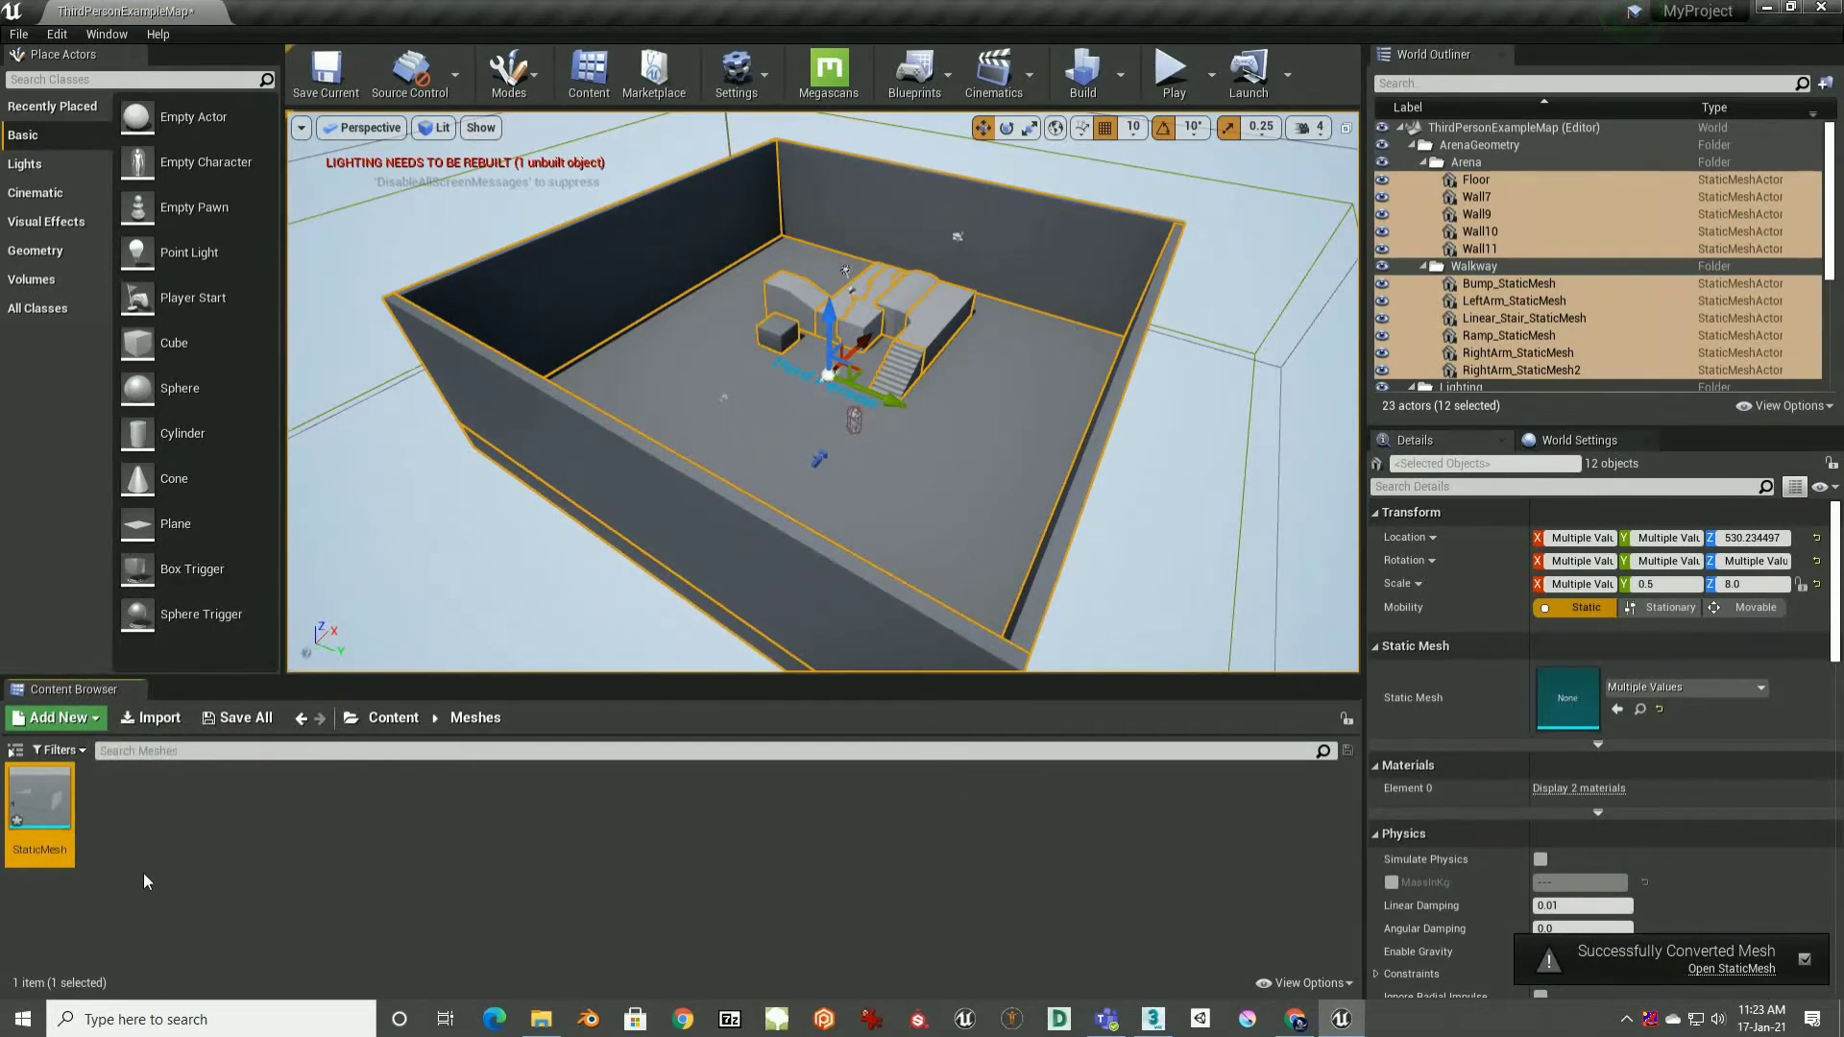
Step: Open the StaticMesh asset in a maximised mesh editor and inspect the whole combined arena
{"action": "double_click", "coordinate": [56, 812]}
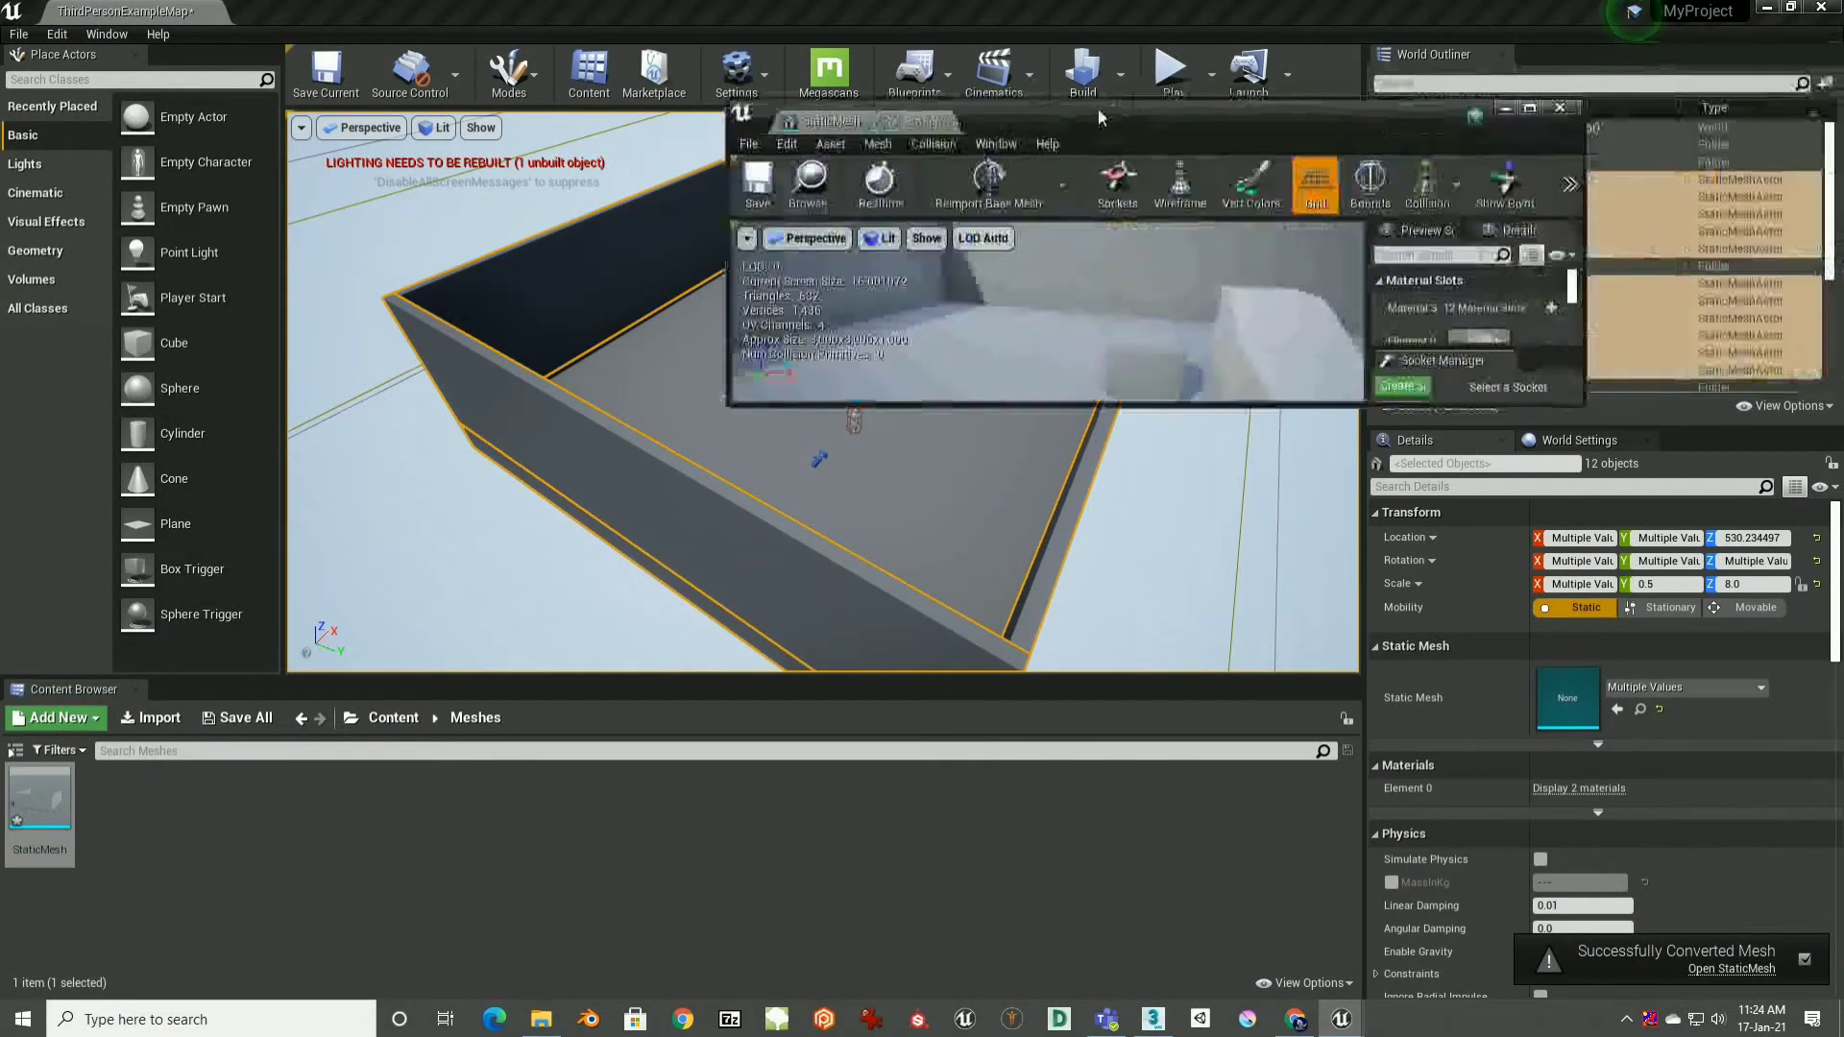
{"action": "left_click_drag", "start_coordinate": [1098, 109], "coordinate": [773, 122]}
{"action": "left_click", "coordinate": [1220, 122]}
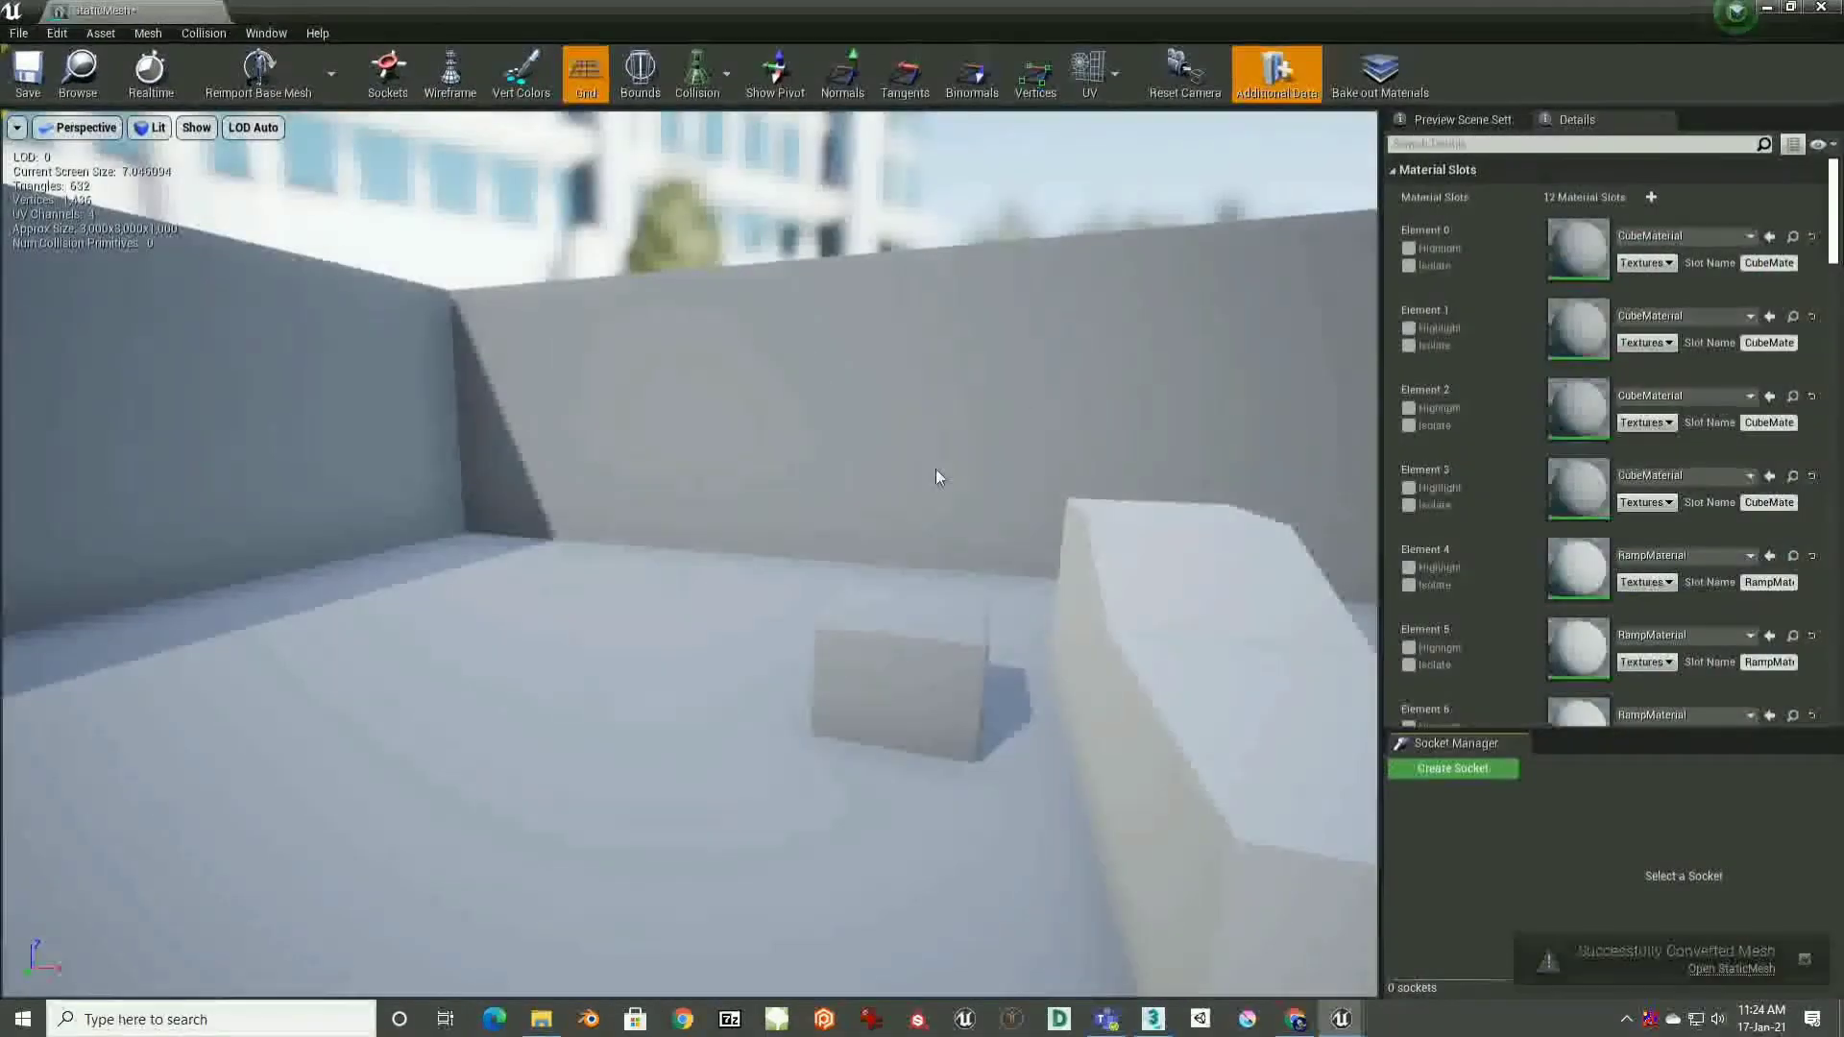
{"action": "right_click_drag", "start_coordinate": [876, 474], "coordinate": [782, 469]}
{"action": "scroll", "coordinate": [778, 480], "scroll_direction": "down", "scroll_amount": 8}
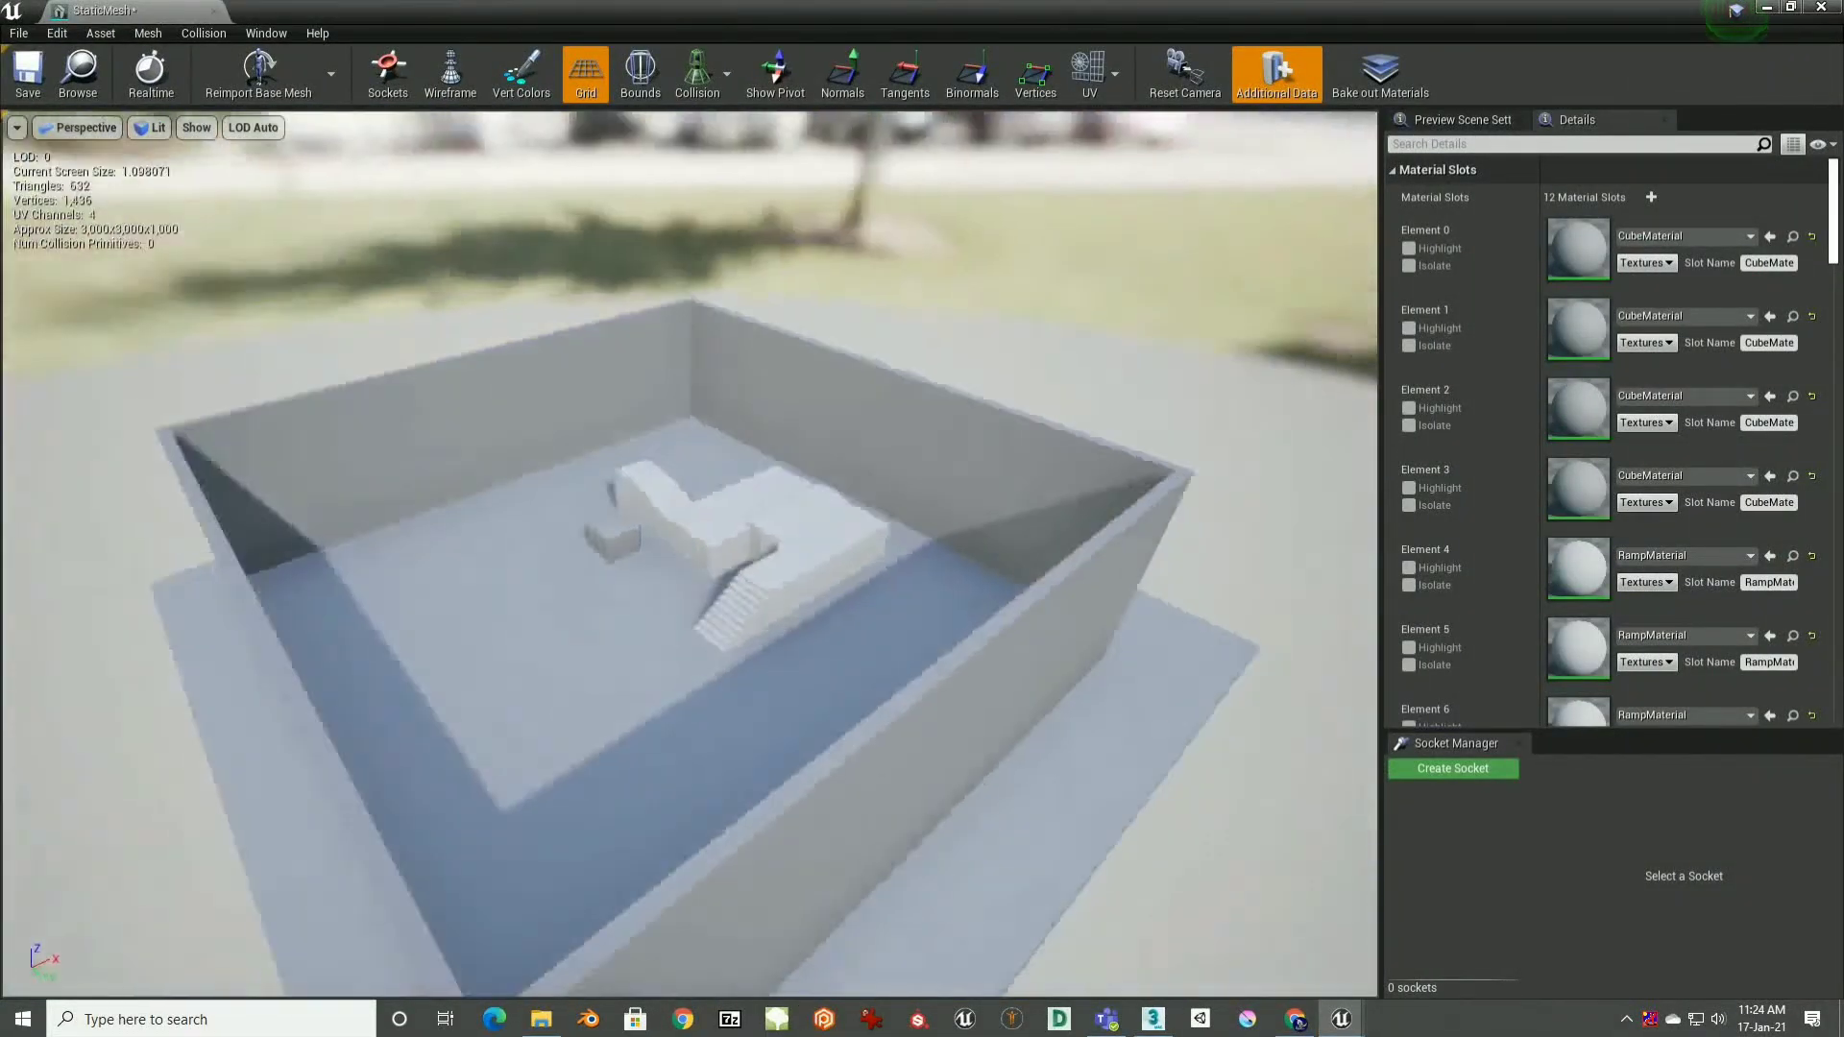
Step: Examine the combined arena mesh's outer walls and the walkway inside it from further angles
{"action": "left_click_drag", "start_coordinate": [778, 481], "coordinate": [655, 471], "text": "alt"}
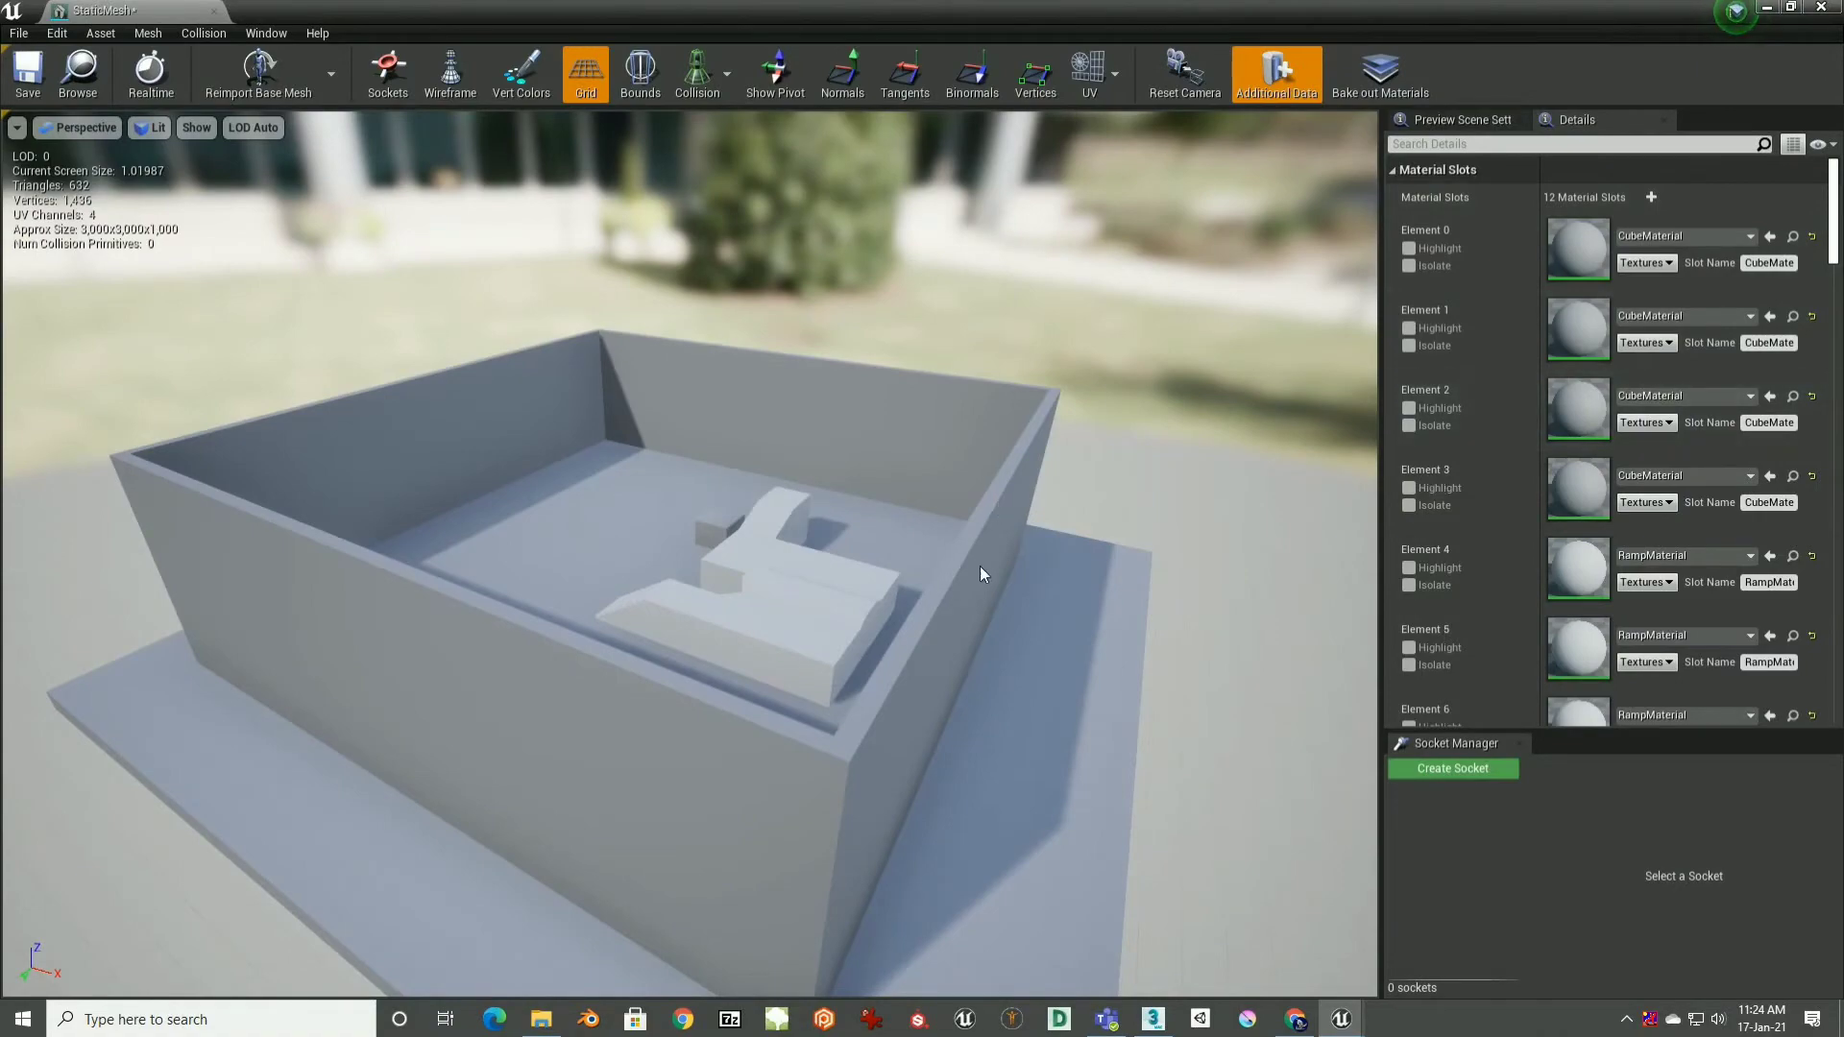
{"action": "left_click_drag", "start_coordinate": [976, 568], "coordinate": [720, 663], "text": "alt"}
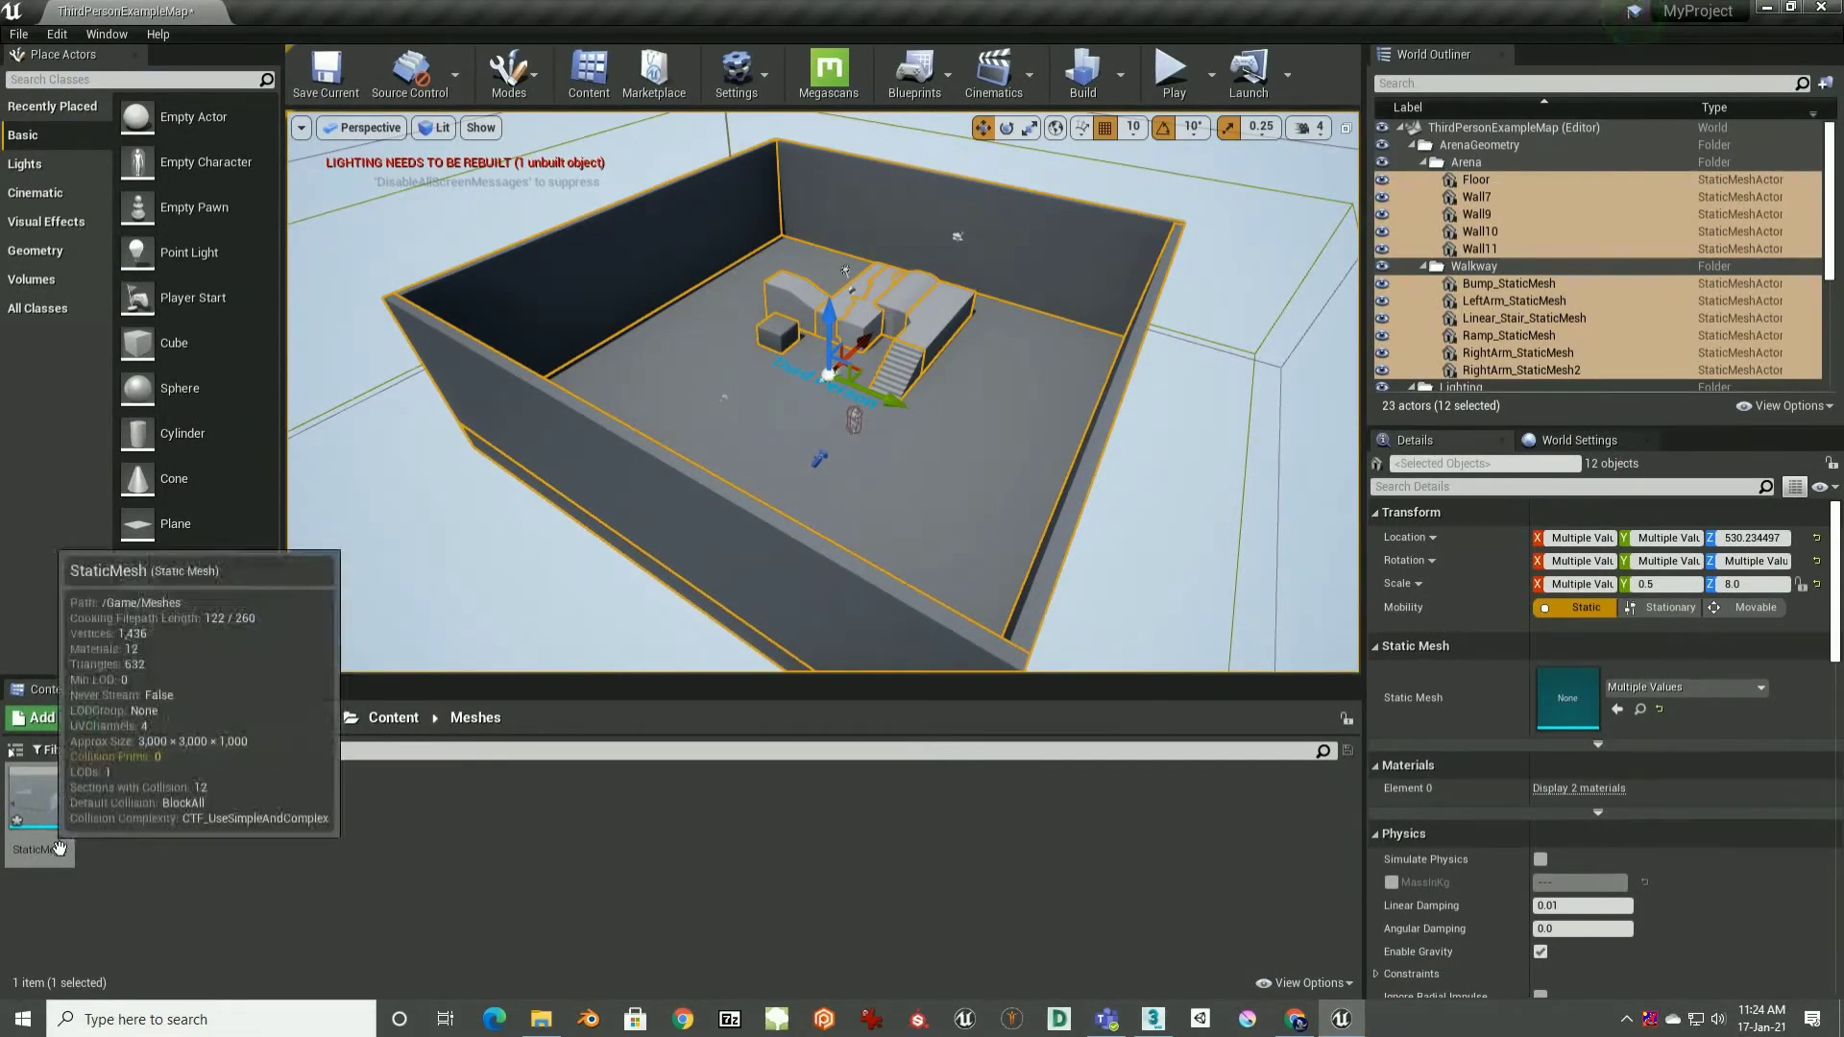
Step: Export the StaticMesh asset to the Desktop as StaticMesh.FBX with FBX 2012 compatibility and collision export switched off
{"action": "right_click", "coordinate": [64, 850]}
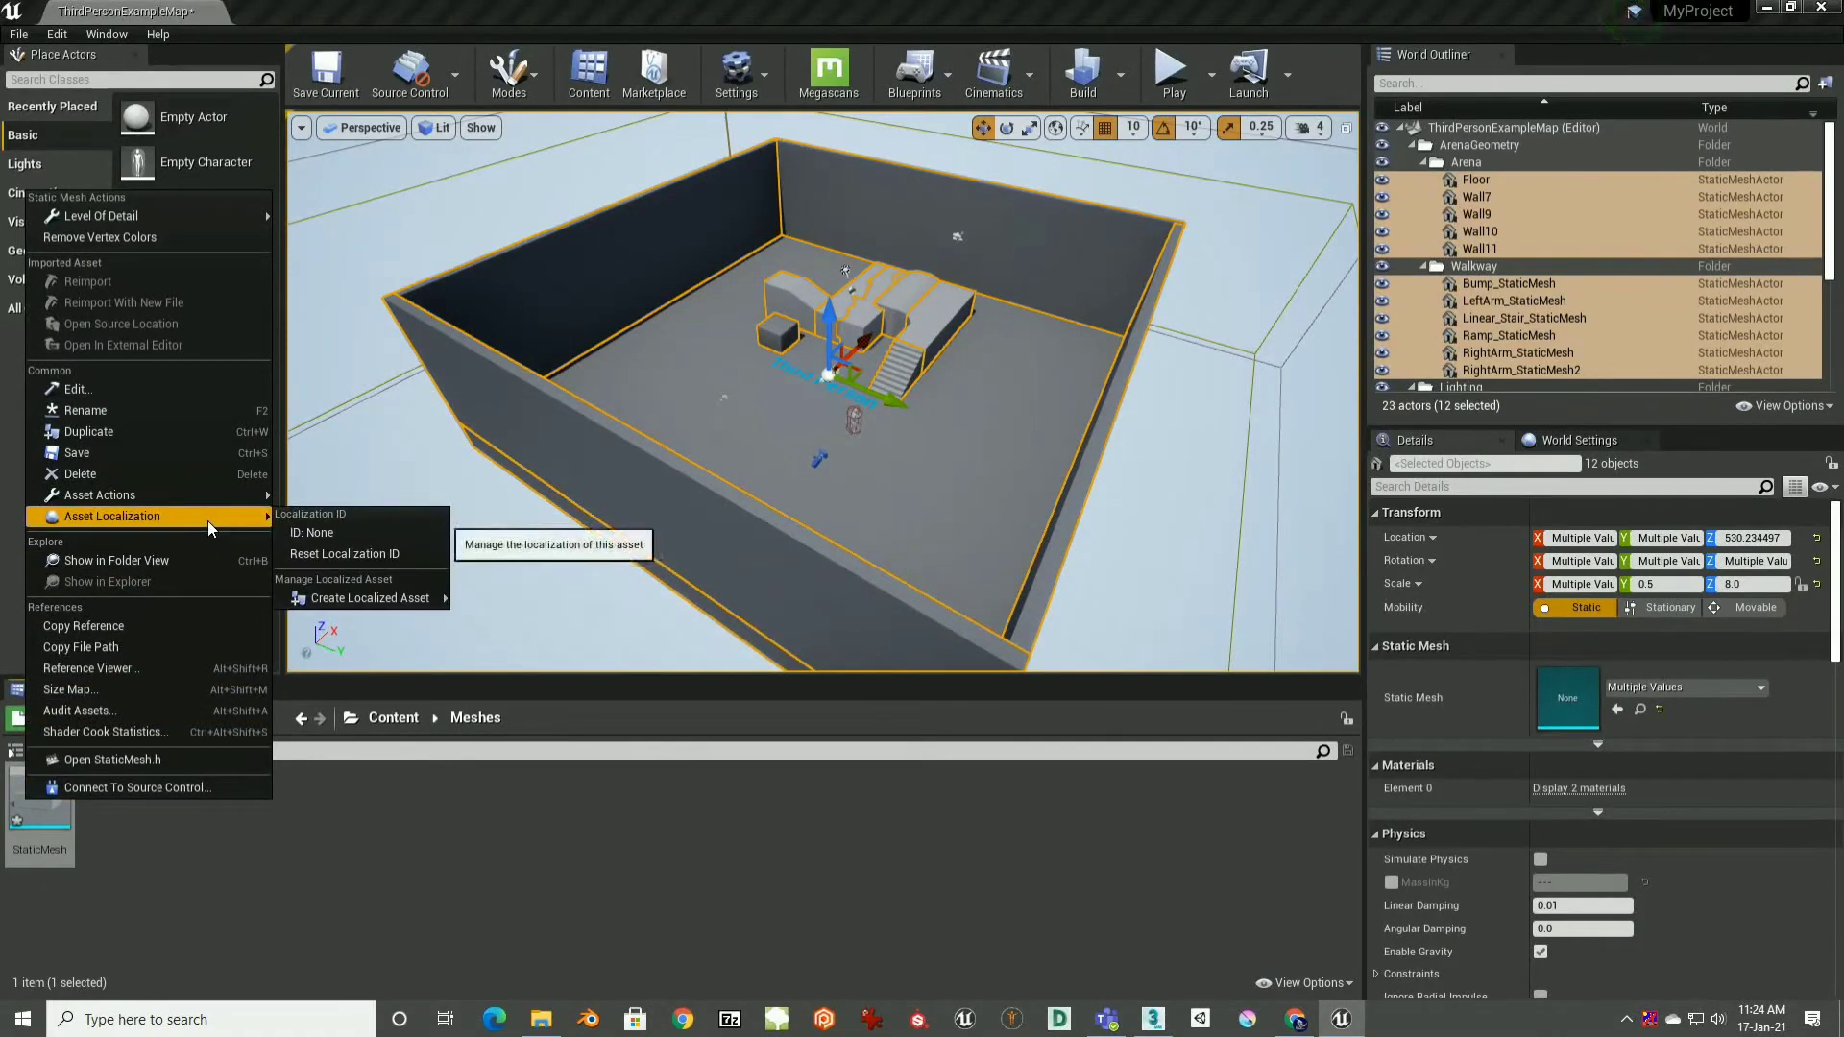
{"action": "mouse_move", "coordinate": [216, 494]}
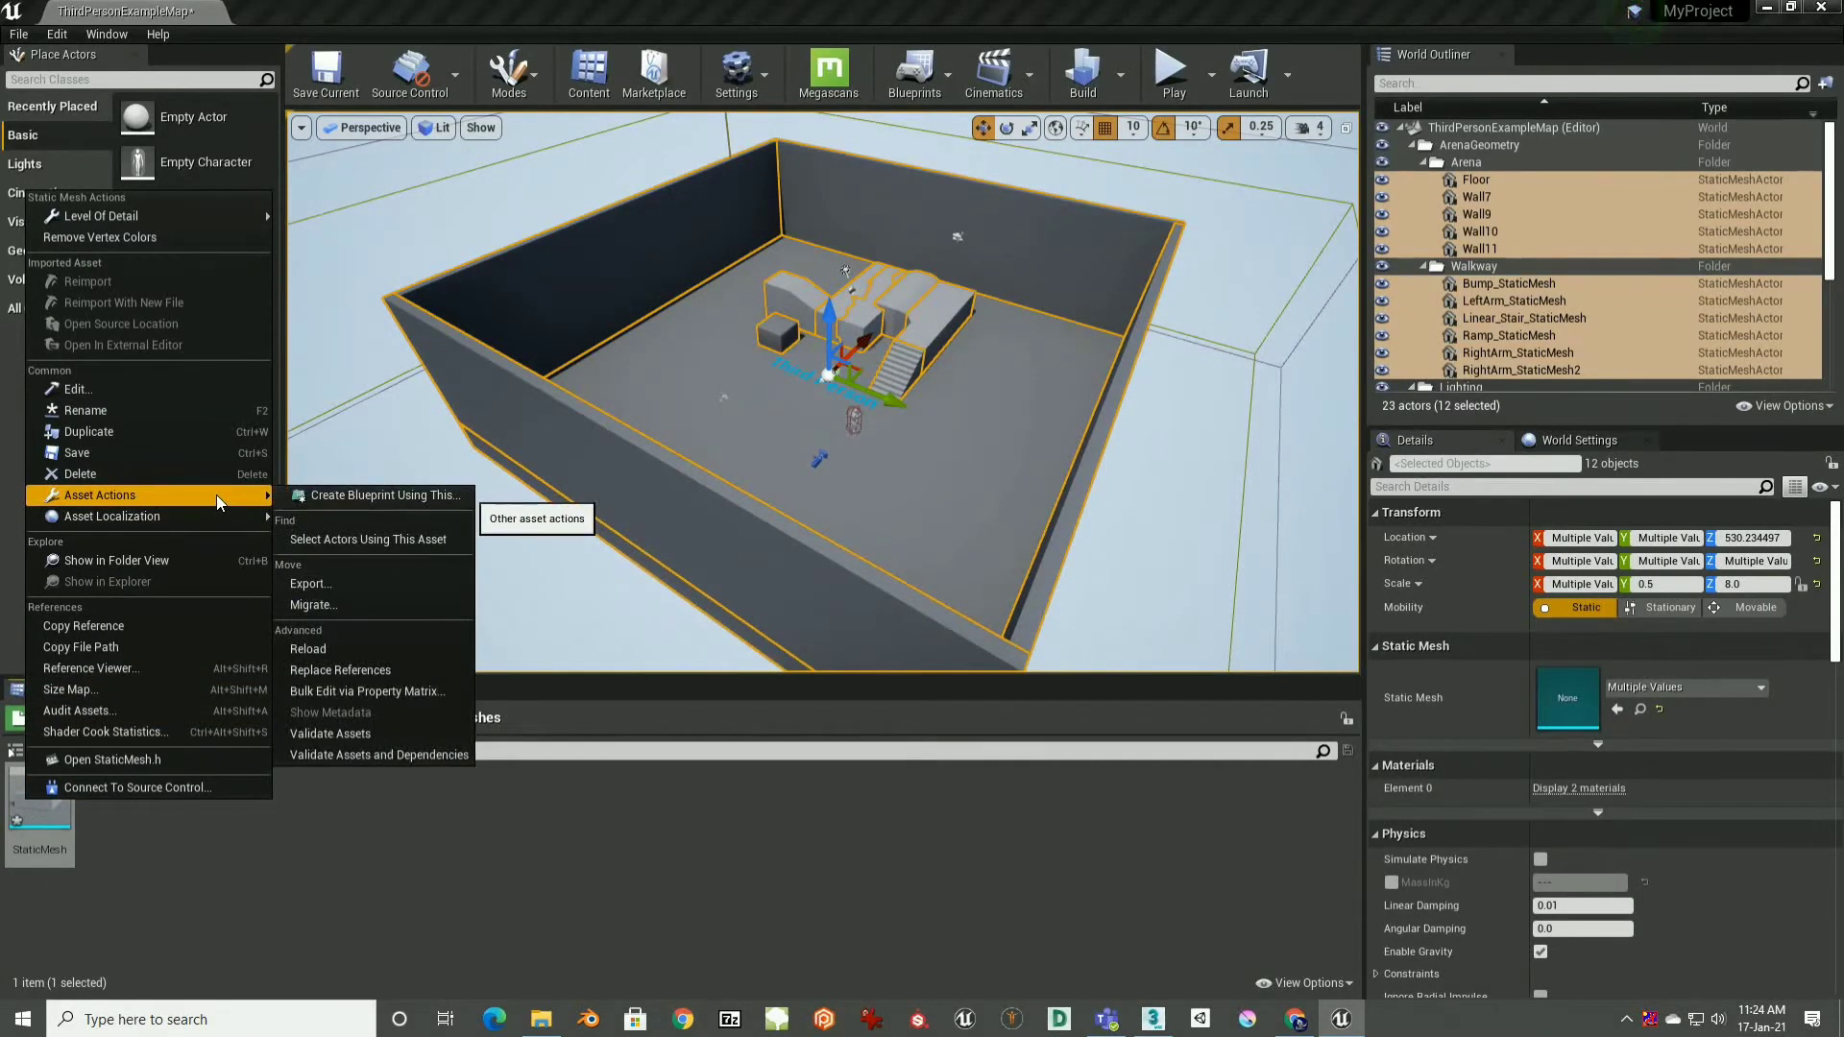
{"action": "left_click", "coordinate": [344, 582]}
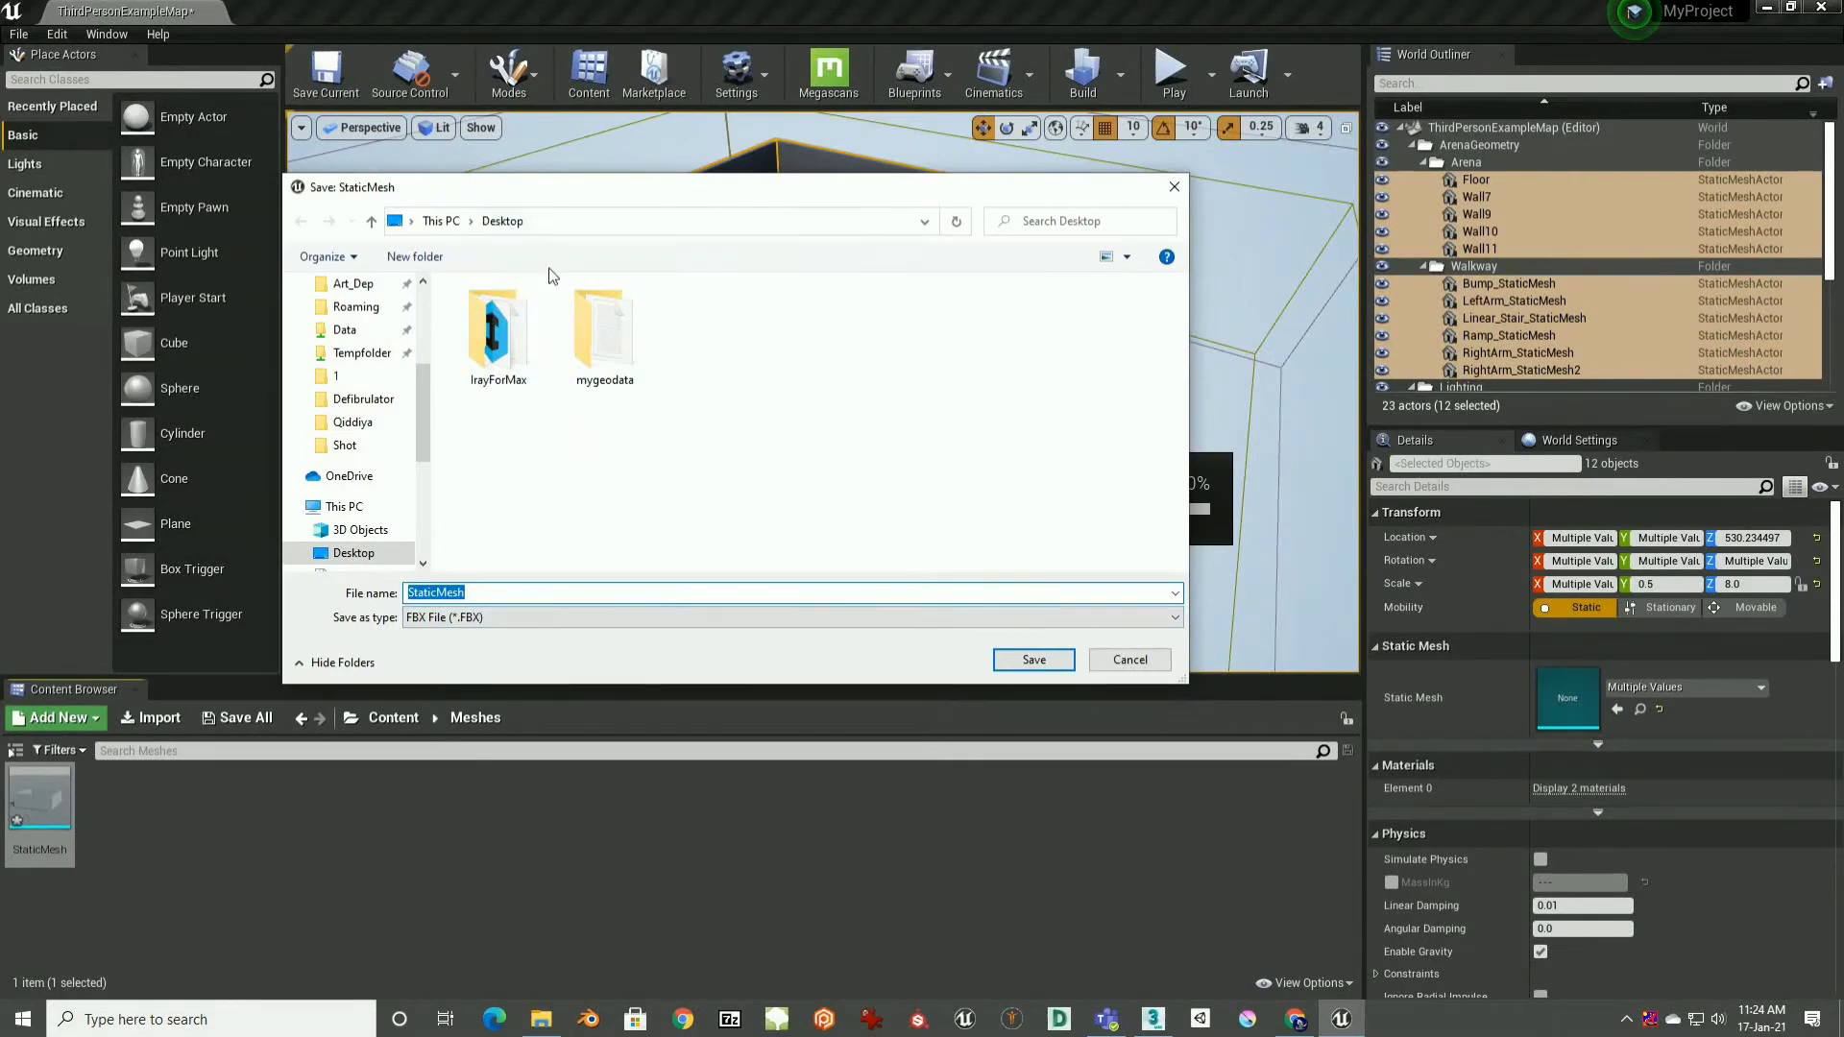
{"action": "left_click", "coordinate": [1033, 660]}
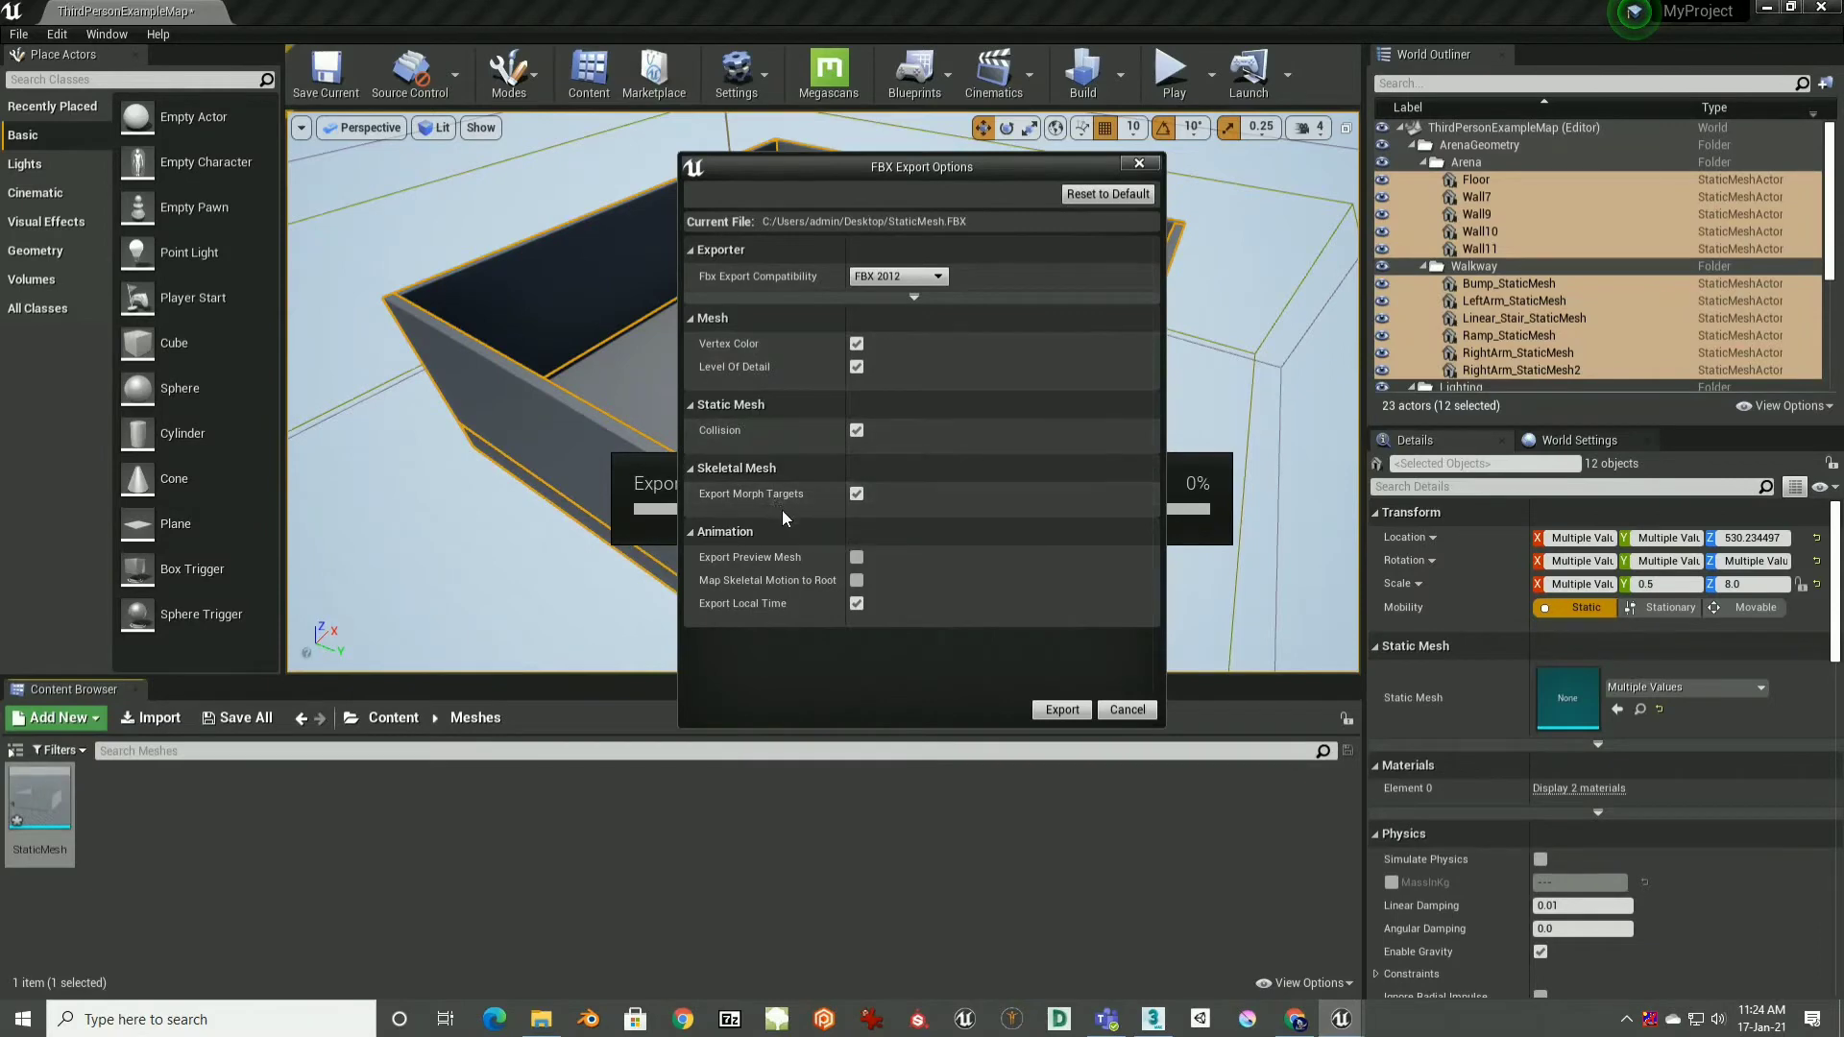
{"action": "left_click", "coordinate": [857, 429]}
{"action": "left_click", "coordinate": [1062, 711]}
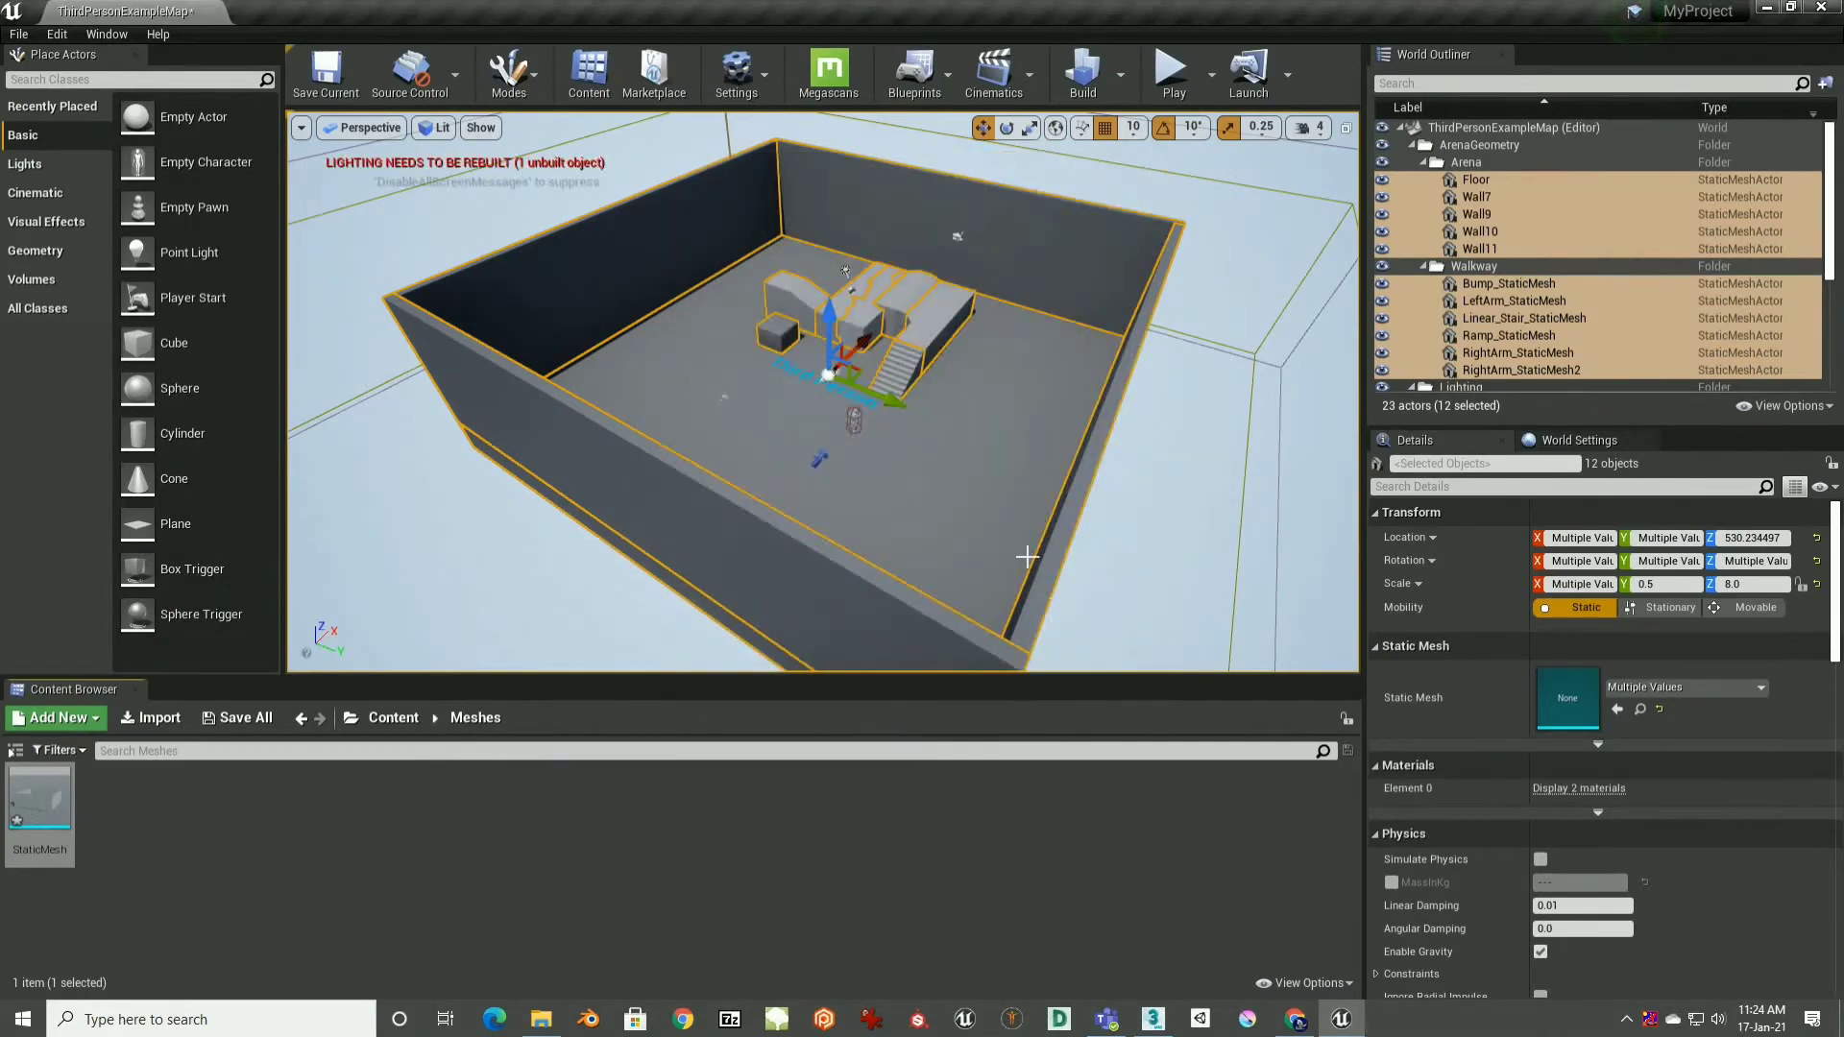
Step: Browse to the Desktop folder in File Explorer and open the exported StaticMesh.FBX in 3D Viewer
{"action": "left_click", "coordinate": [541, 1019]}
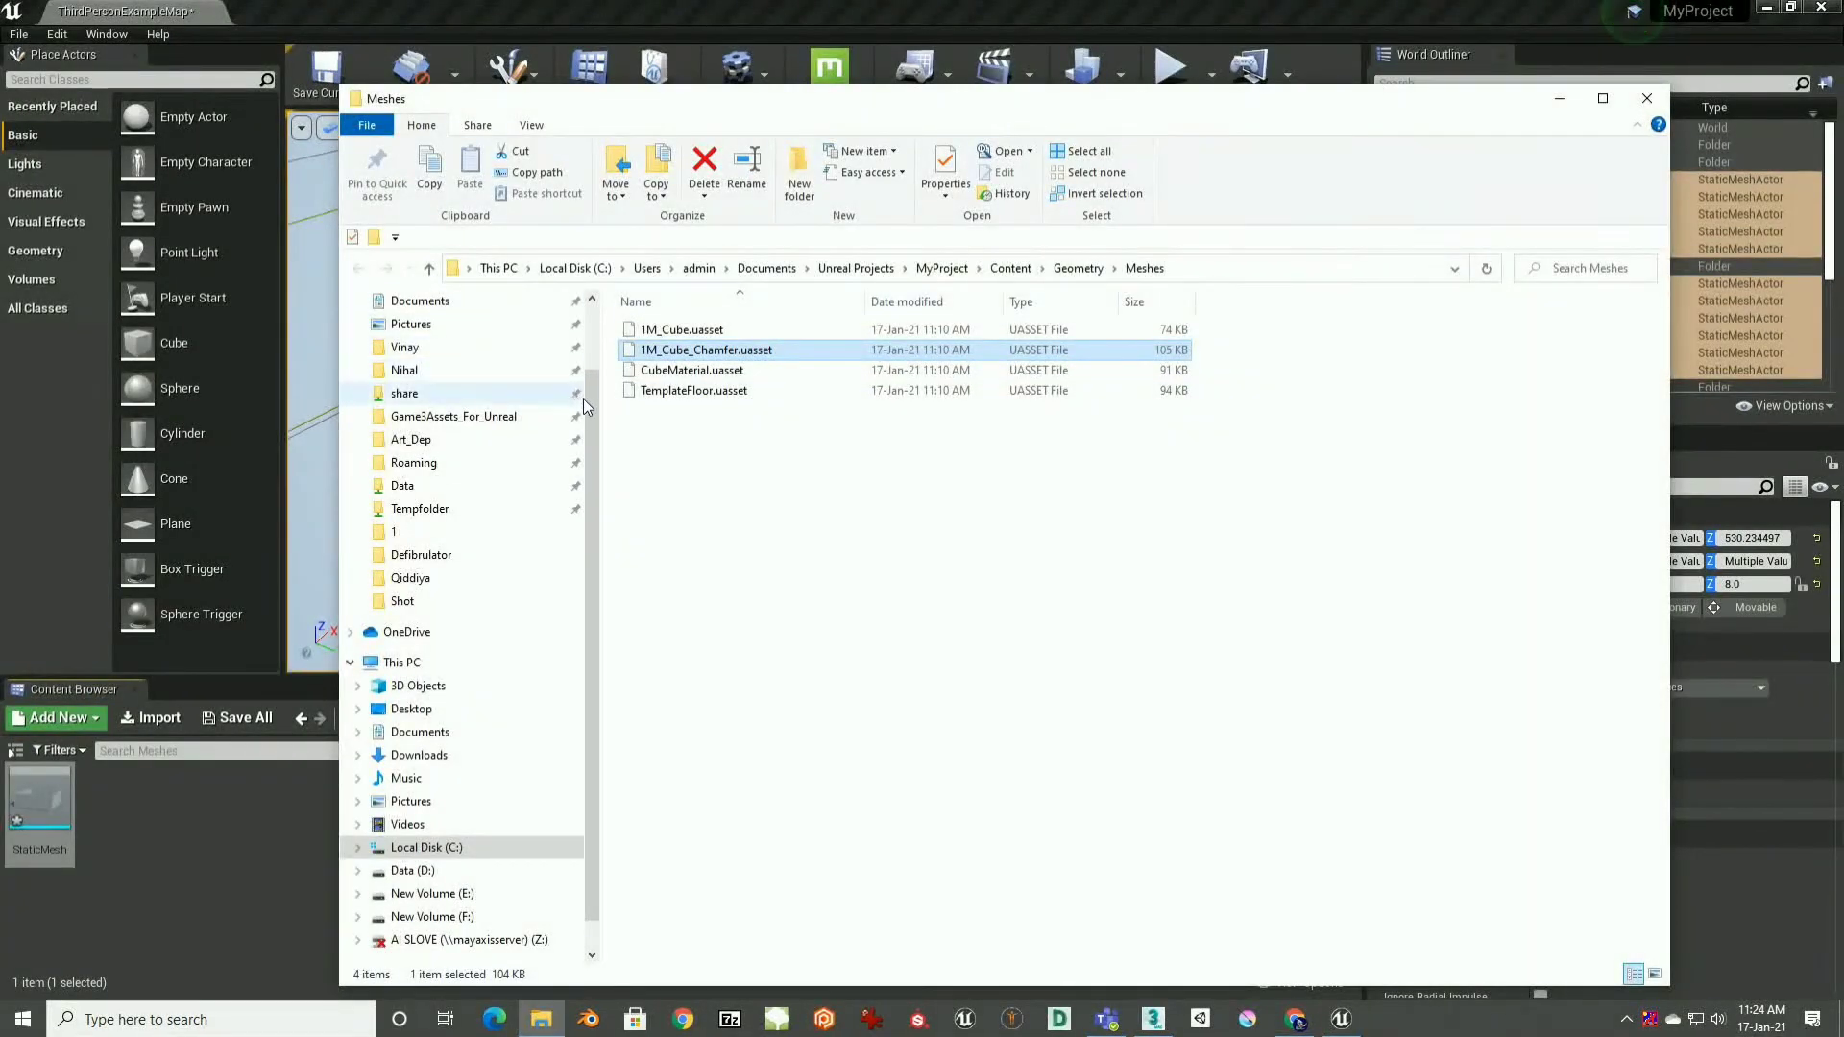
{"action": "left_click_drag", "start_coordinate": [592, 406], "coordinate": [595, 313]}
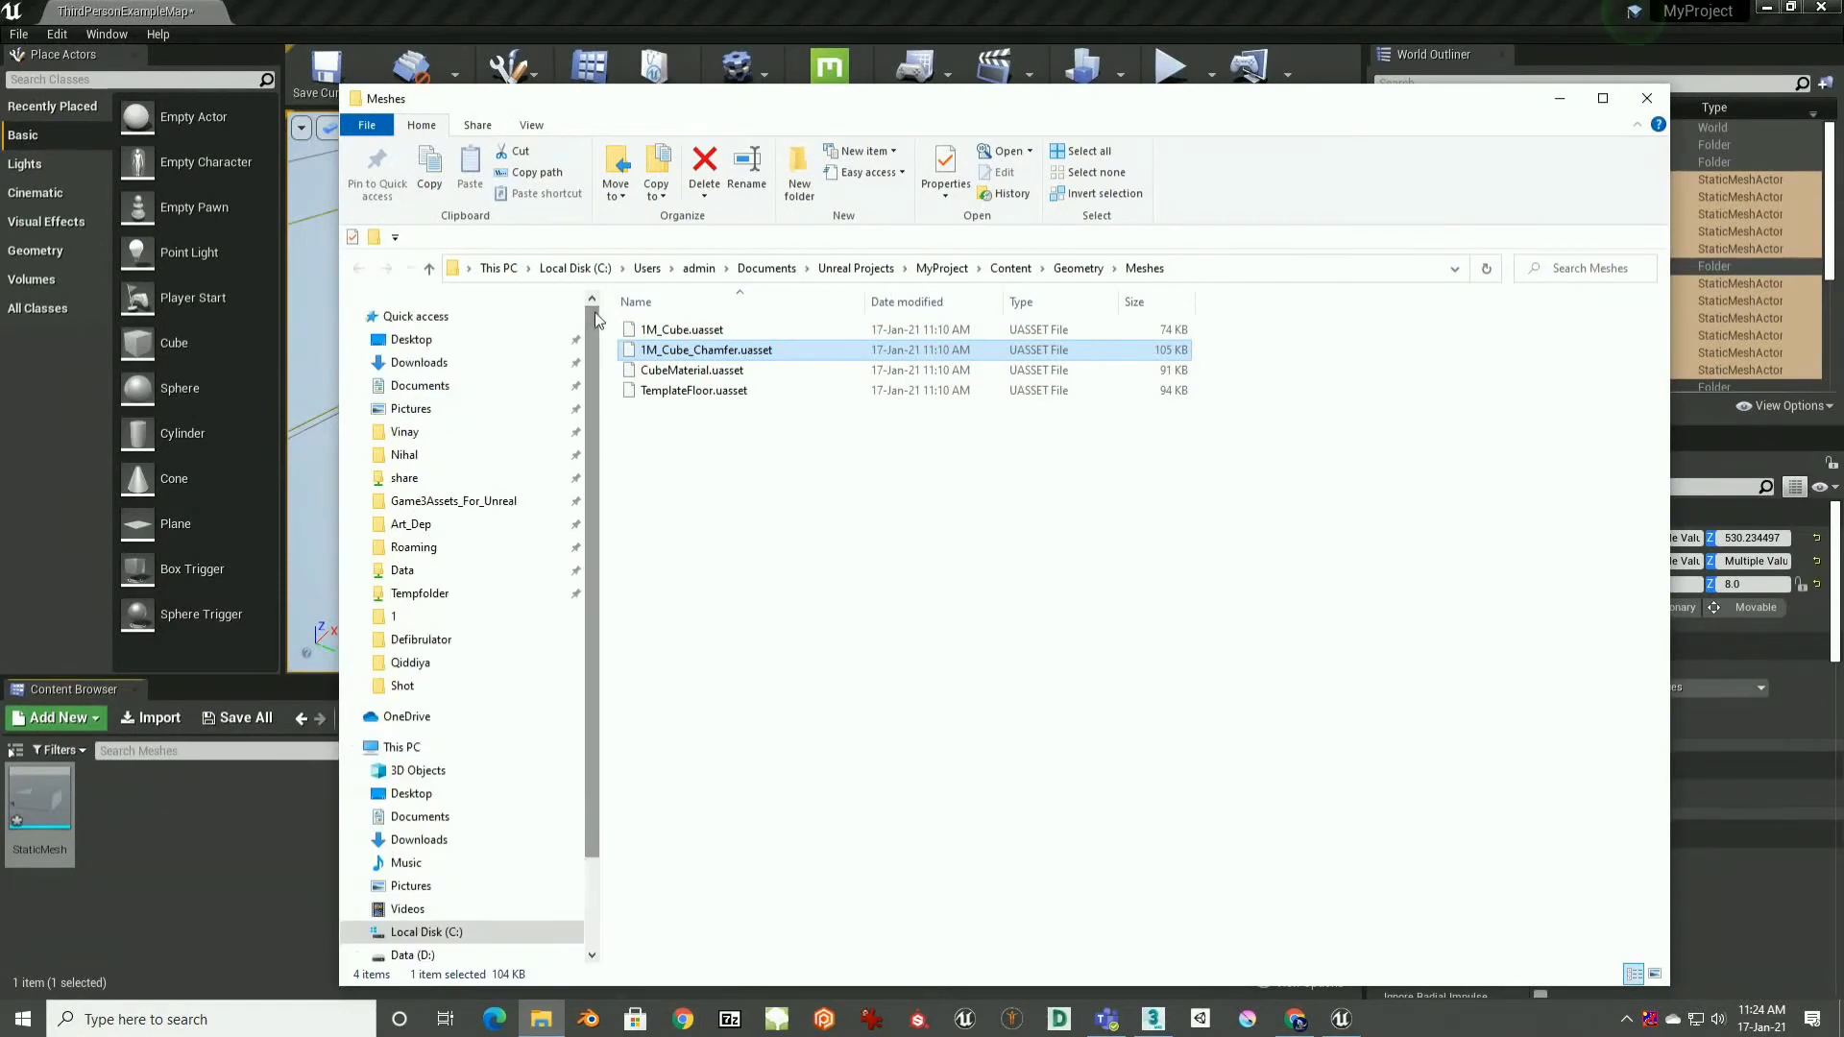
{"action": "left_click", "coordinate": [422, 341]}
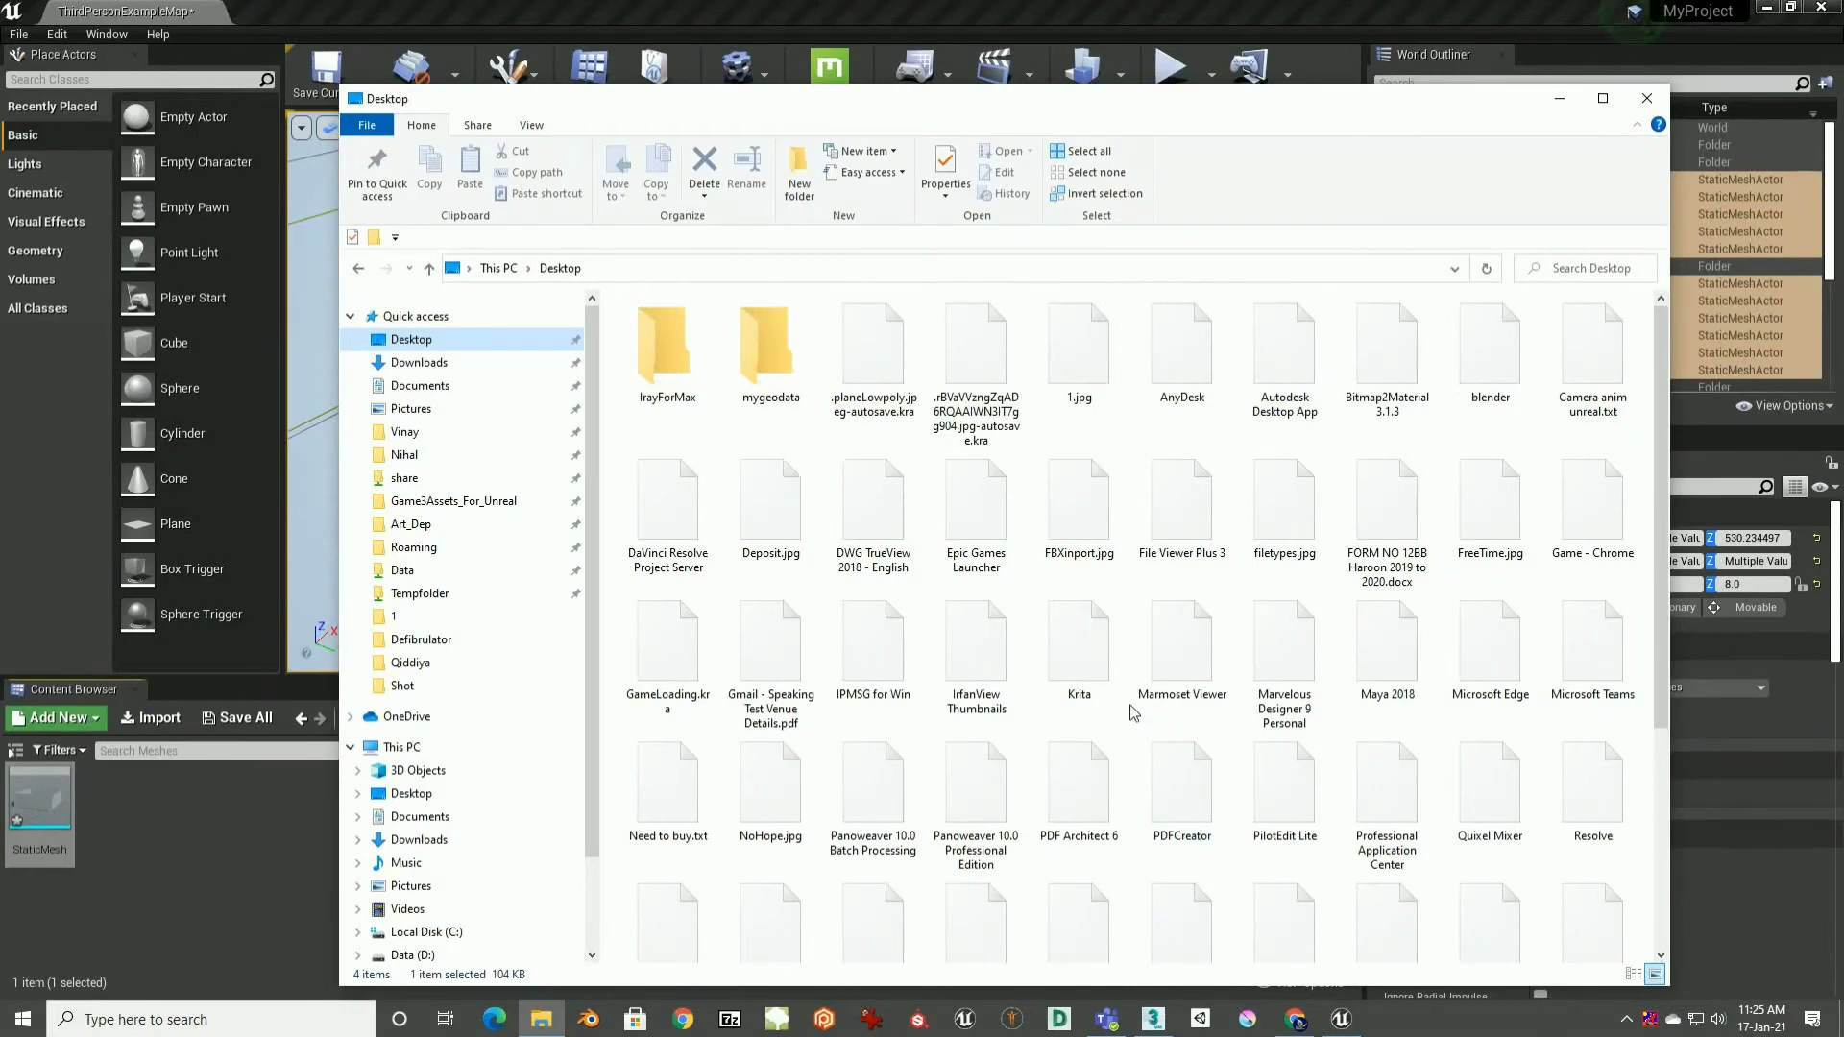
{"action": "scroll", "coordinate": [1133, 712], "scroll_direction": "down", "scroll_amount": 3}
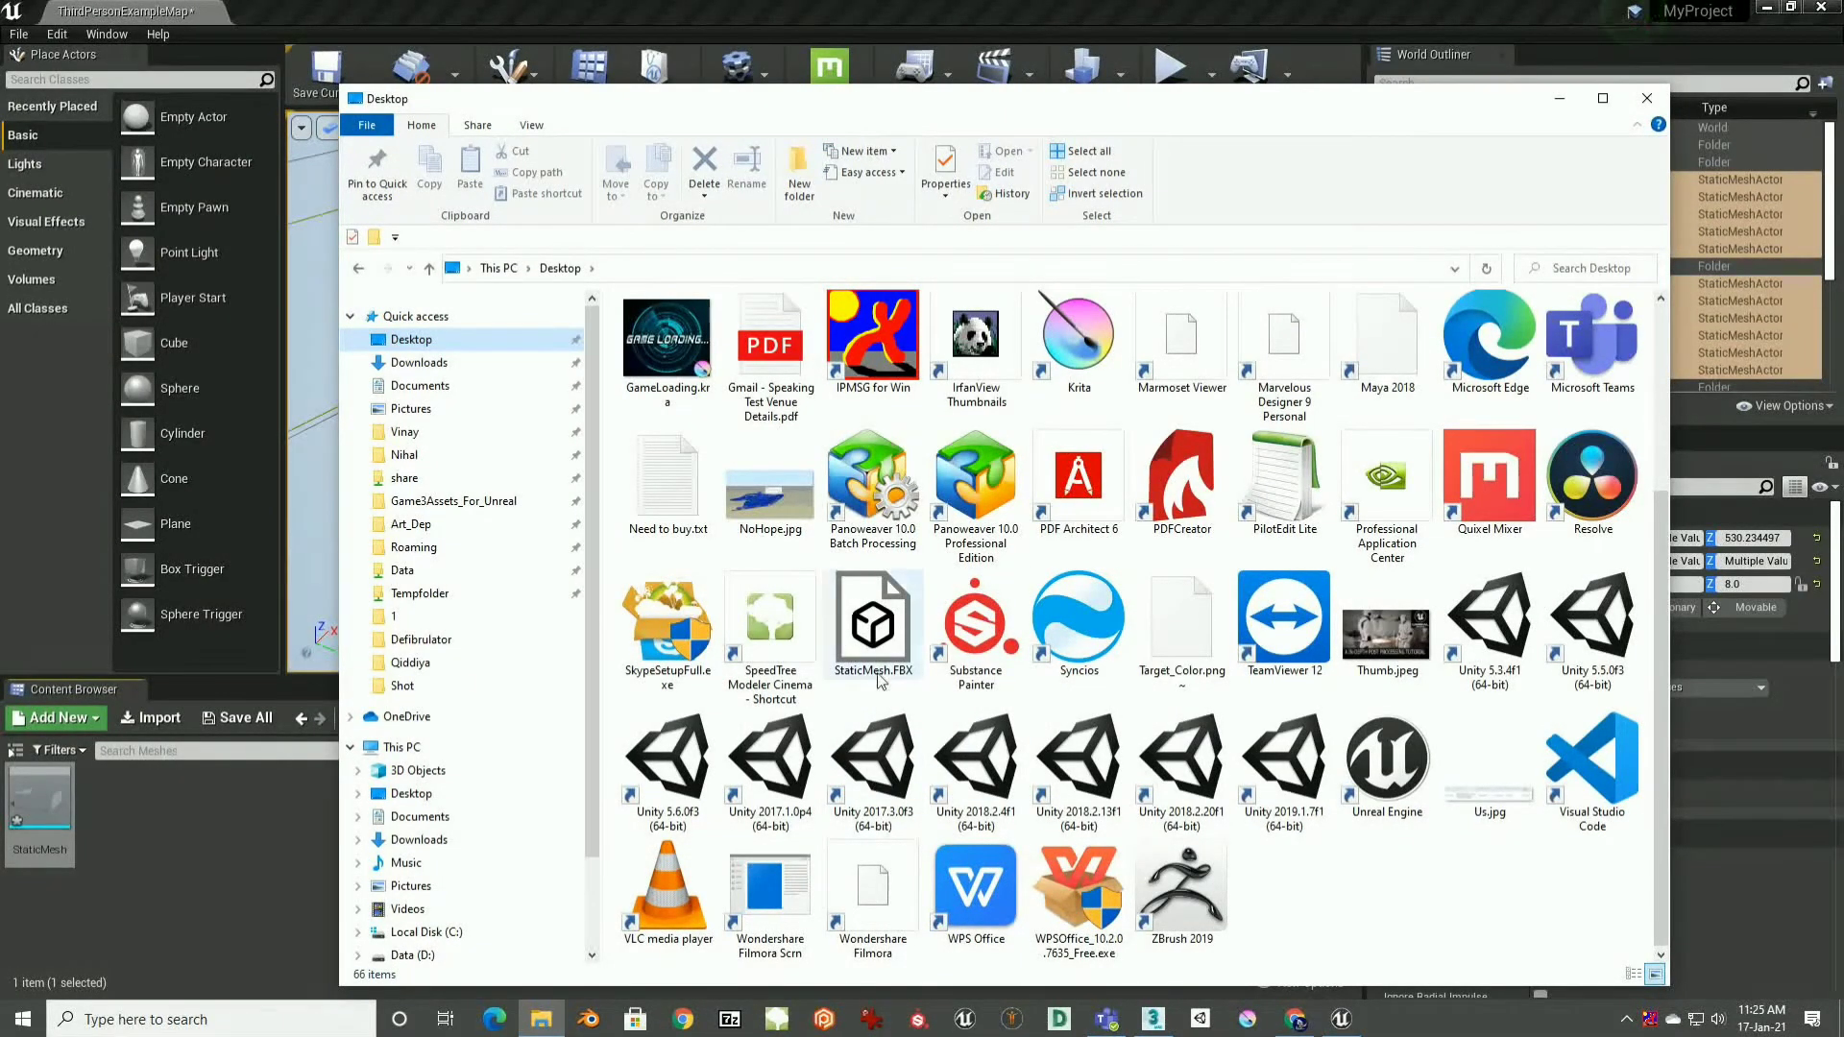
{"action": "double_click", "coordinate": [877, 639]}
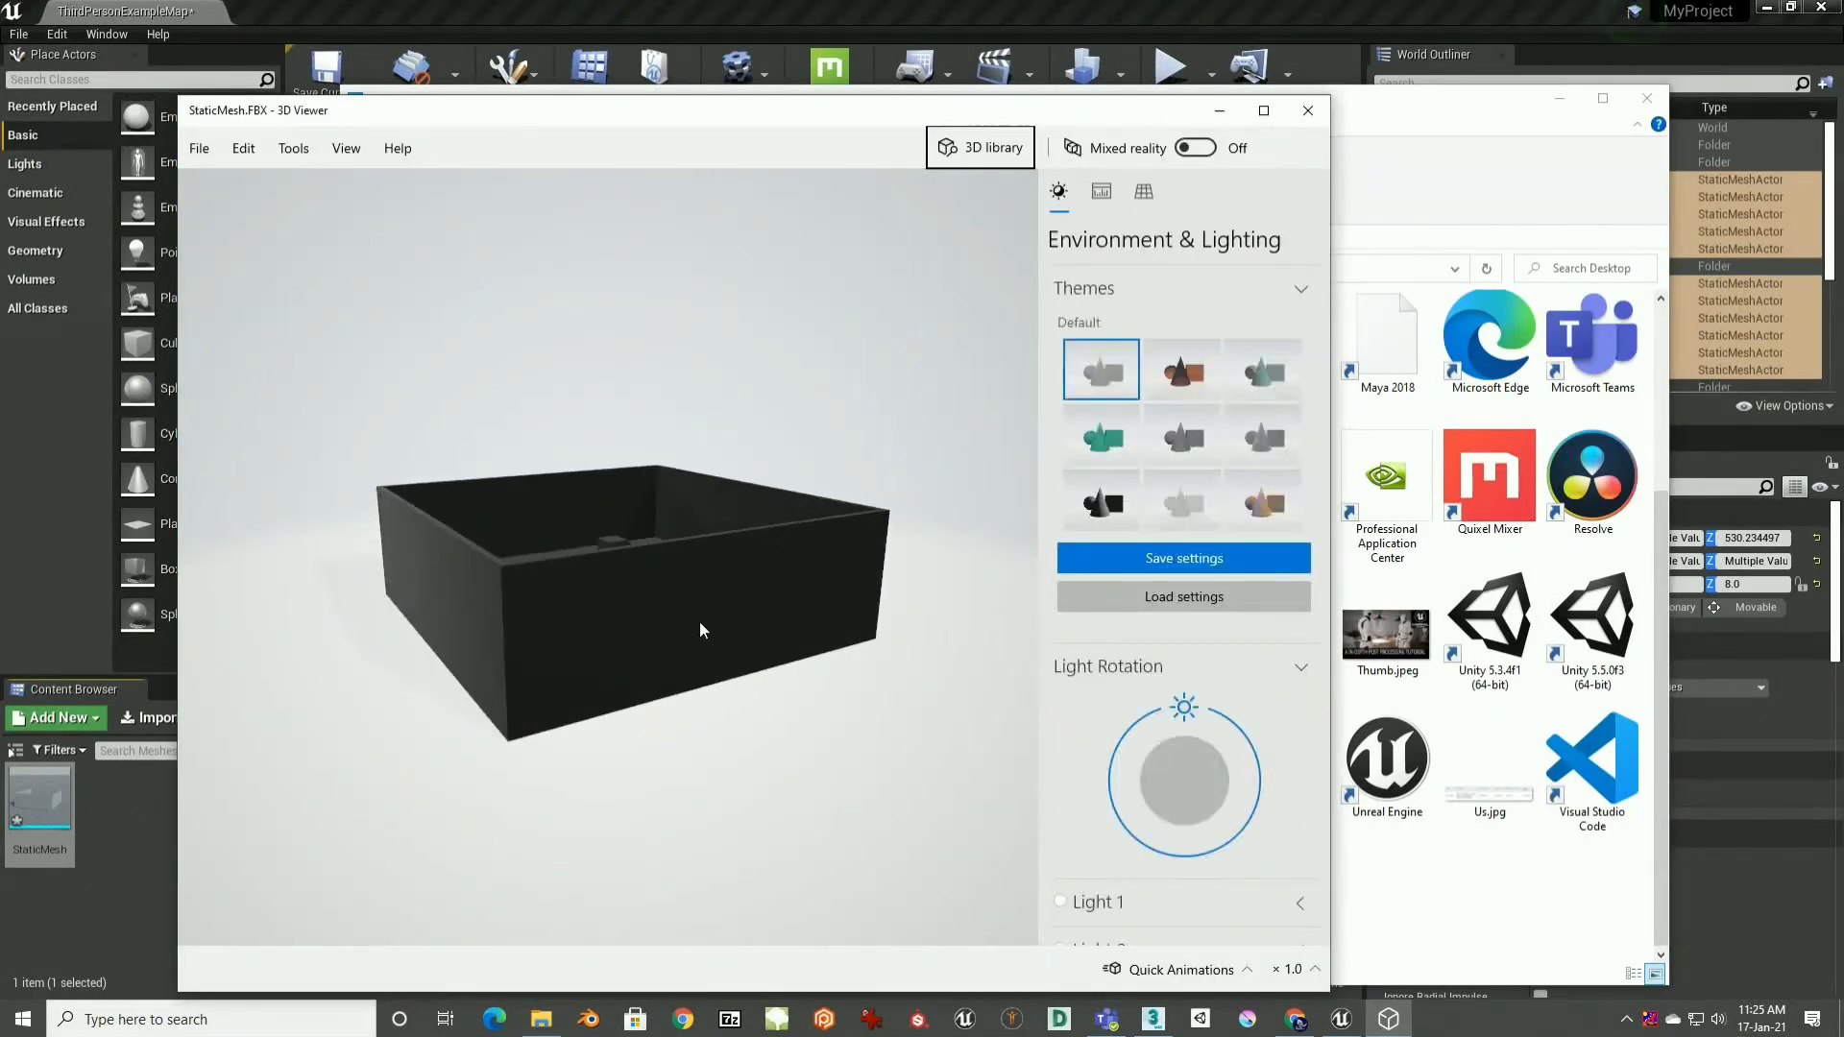
Step: Inspect the exported arena and walkway from several angles and distances under a different lighting theme, and return to the Unreal Editor
{"action": "left_click_drag", "start_coordinate": [707, 649], "coordinate": [630, 573]}
{"action": "scroll", "coordinate": [630, 573], "scroll_direction": "up", "scroll_amount": 5}
{"action": "scroll", "coordinate": [630, 572], "scroll_direction": "down", "scroll_amount": 3}
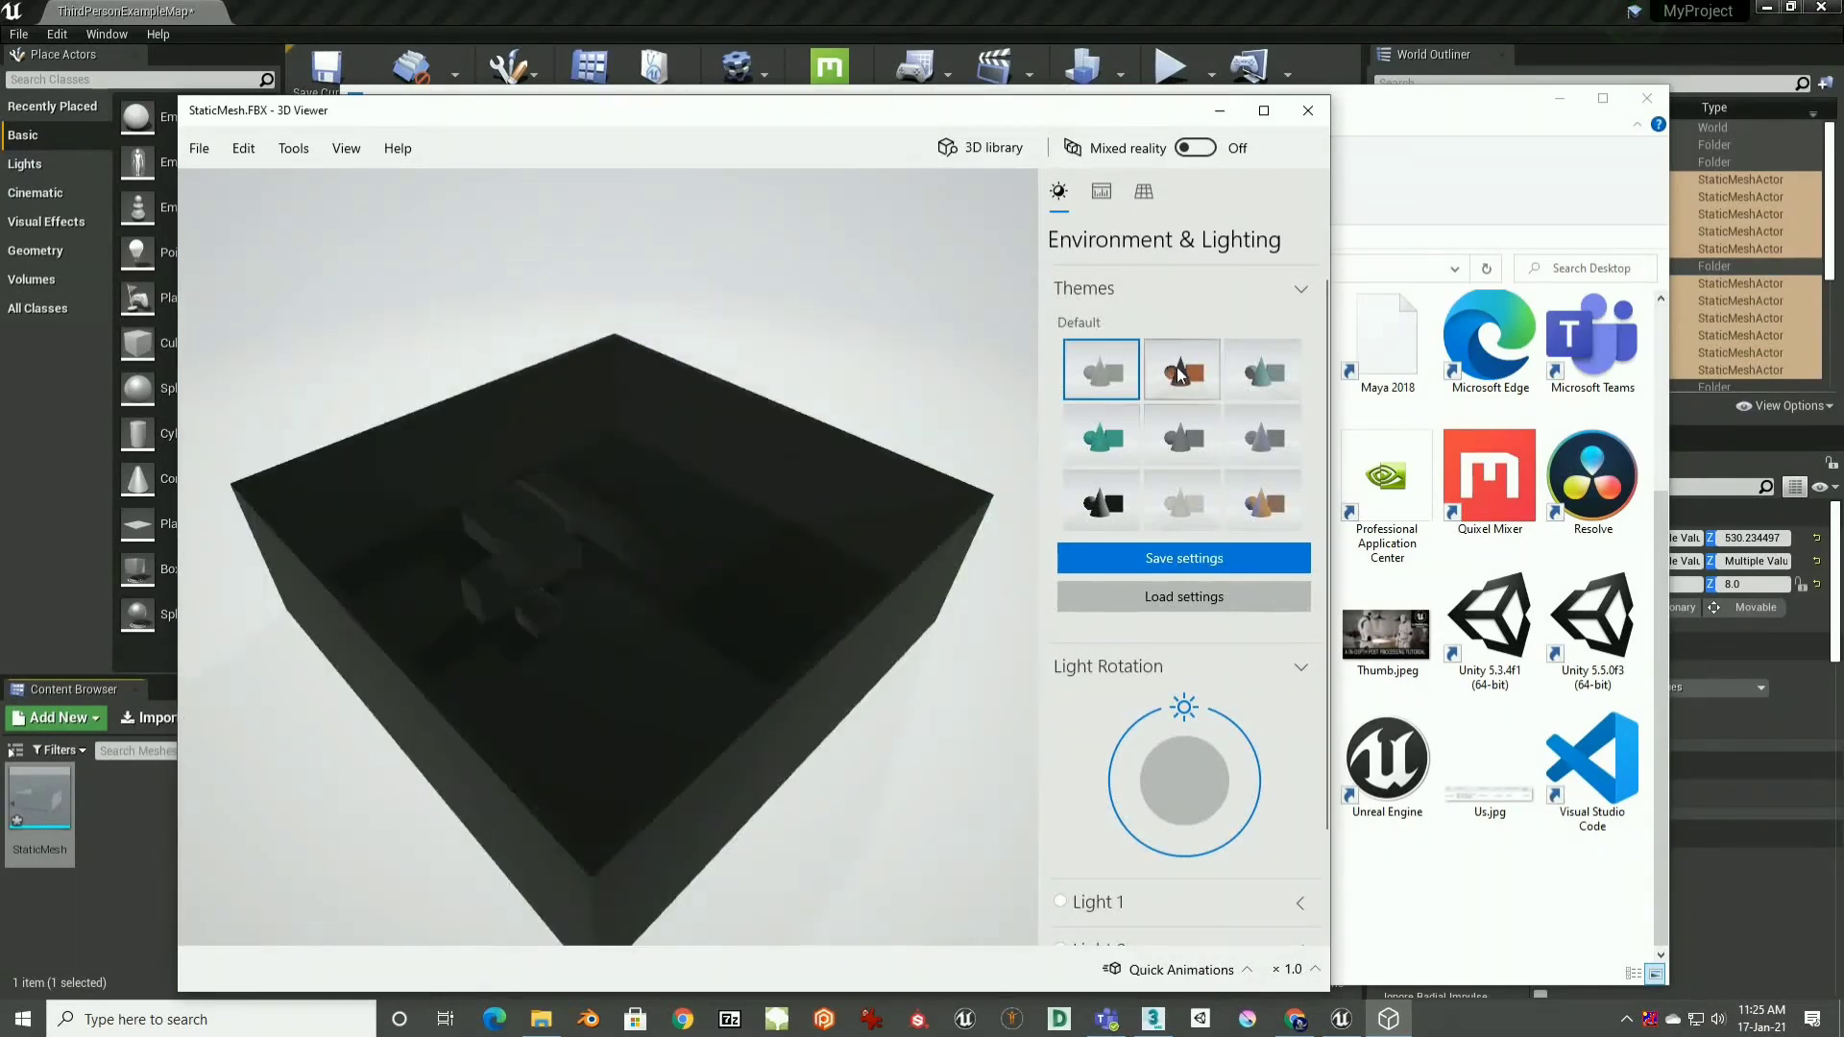
{"action": "left_click", "coordinate": [1181, 501]}
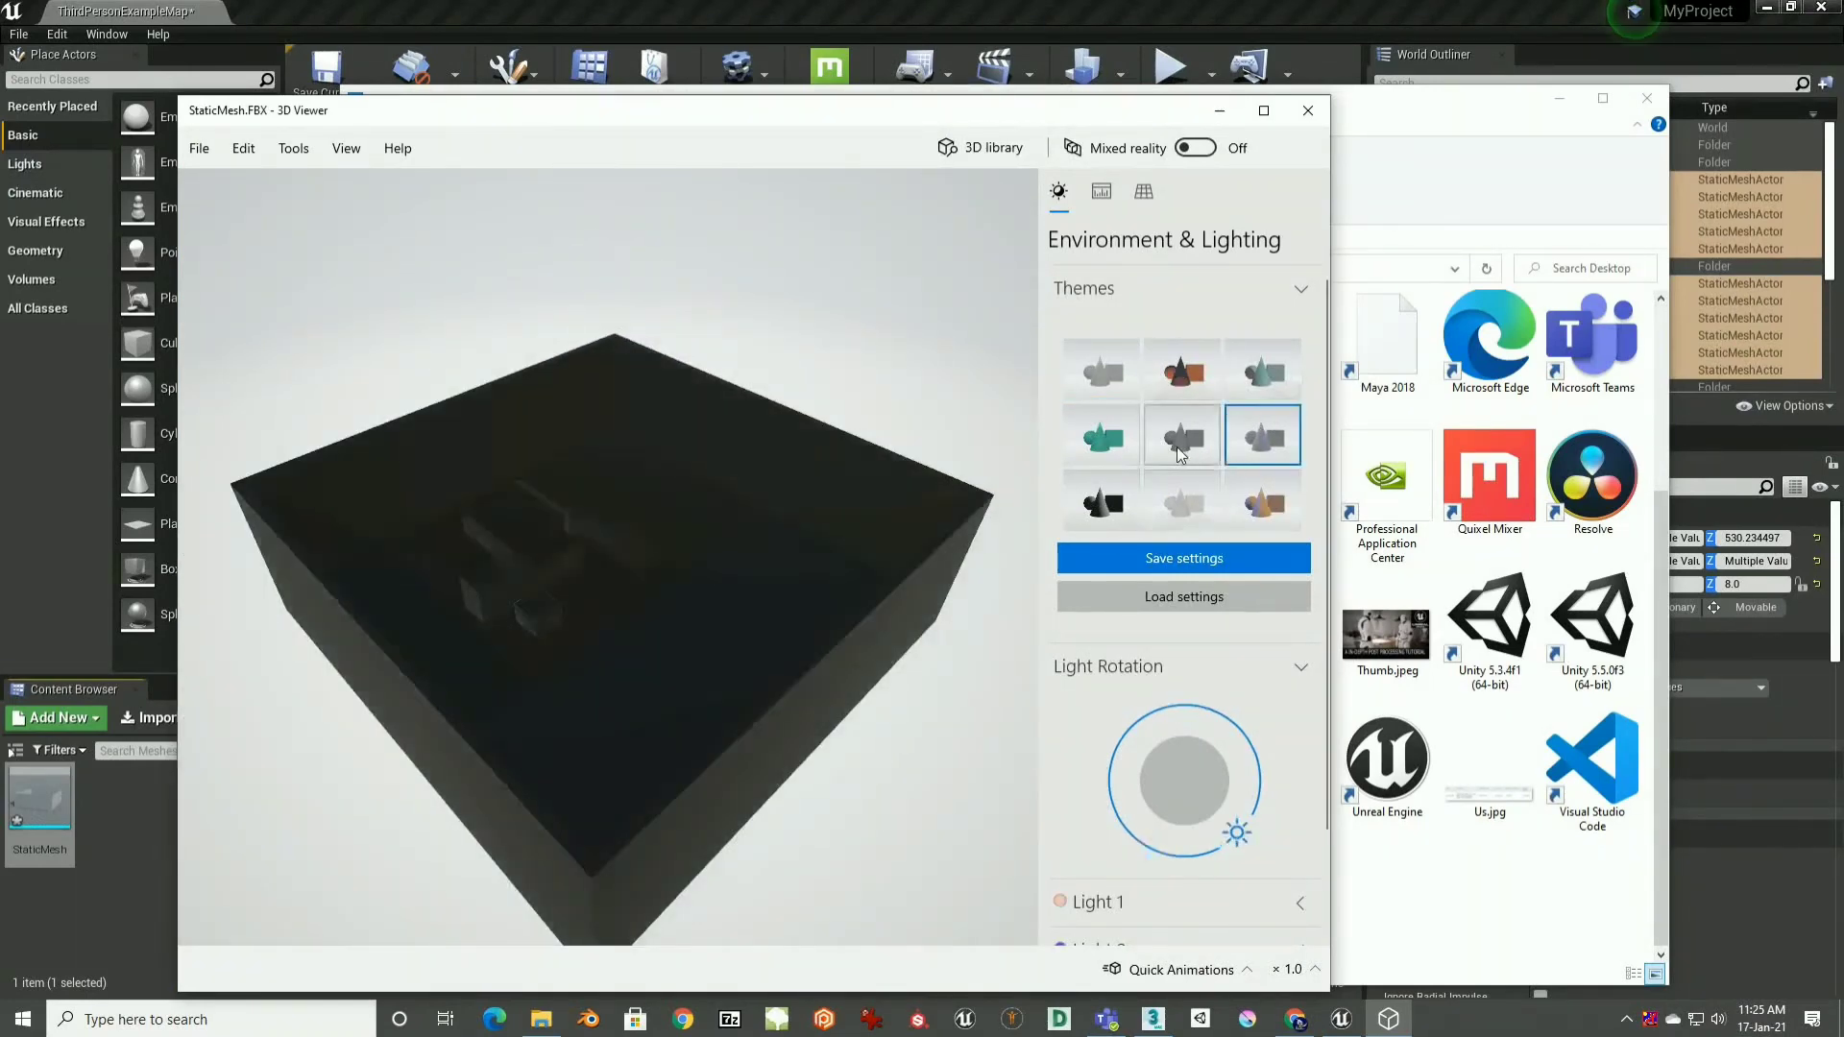
{"action": "scroll", "coordinate": [585, 551], "scroll_direction": "up", "scroll_amount": 5}
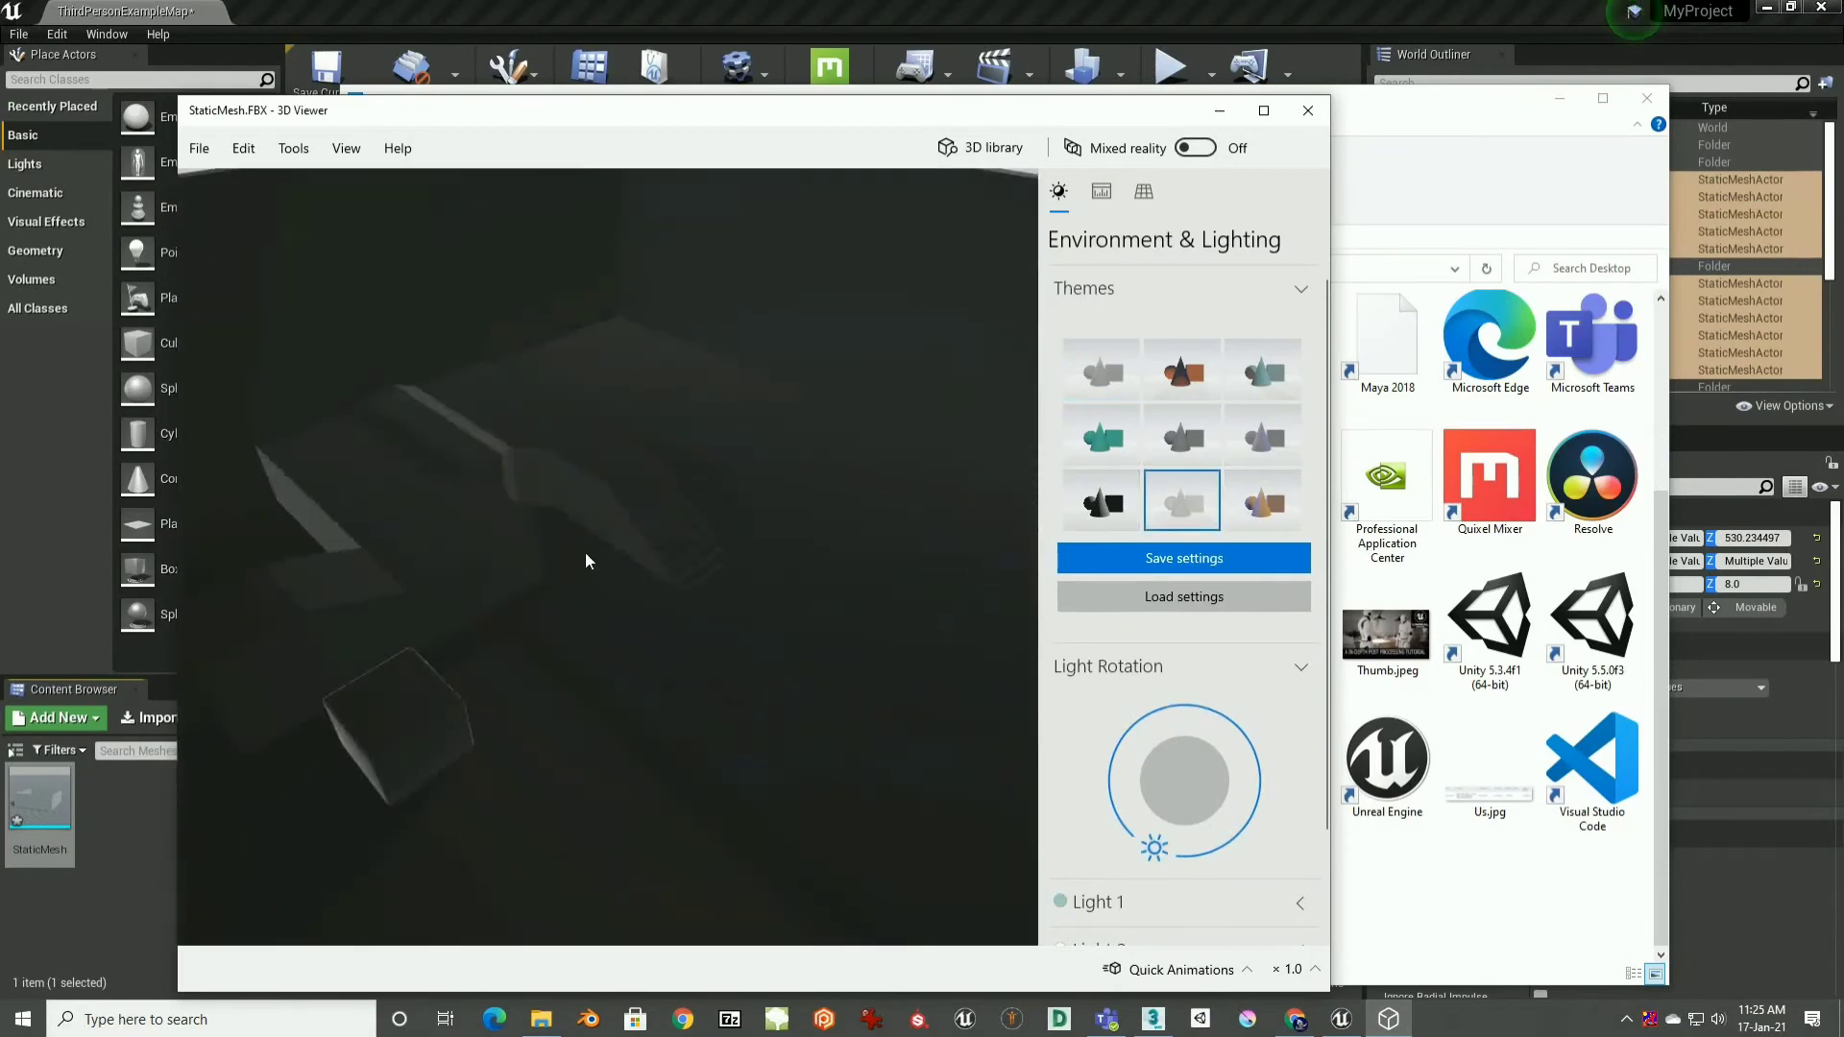
{"action": "scroll", "coordinate": [596, 557], "scroll_direction": "down", "scroll_amount": 5}
{"action": "left_click_drag", "start_coordinate": [585, 561], "coordinate": [854, 654]}
{"action": "scroll", "coordinate": [667, 619], "scroll_direction": "up", "scroll_amount": 5}
{"action": "scroll", "coordinate": [679, 649], "scroll_direction": "down", "scroll_amount": 10}
{"action": "scroll", "coordinate": [601, 551], "scroll_direction": "up", "scroll_amount": 10}
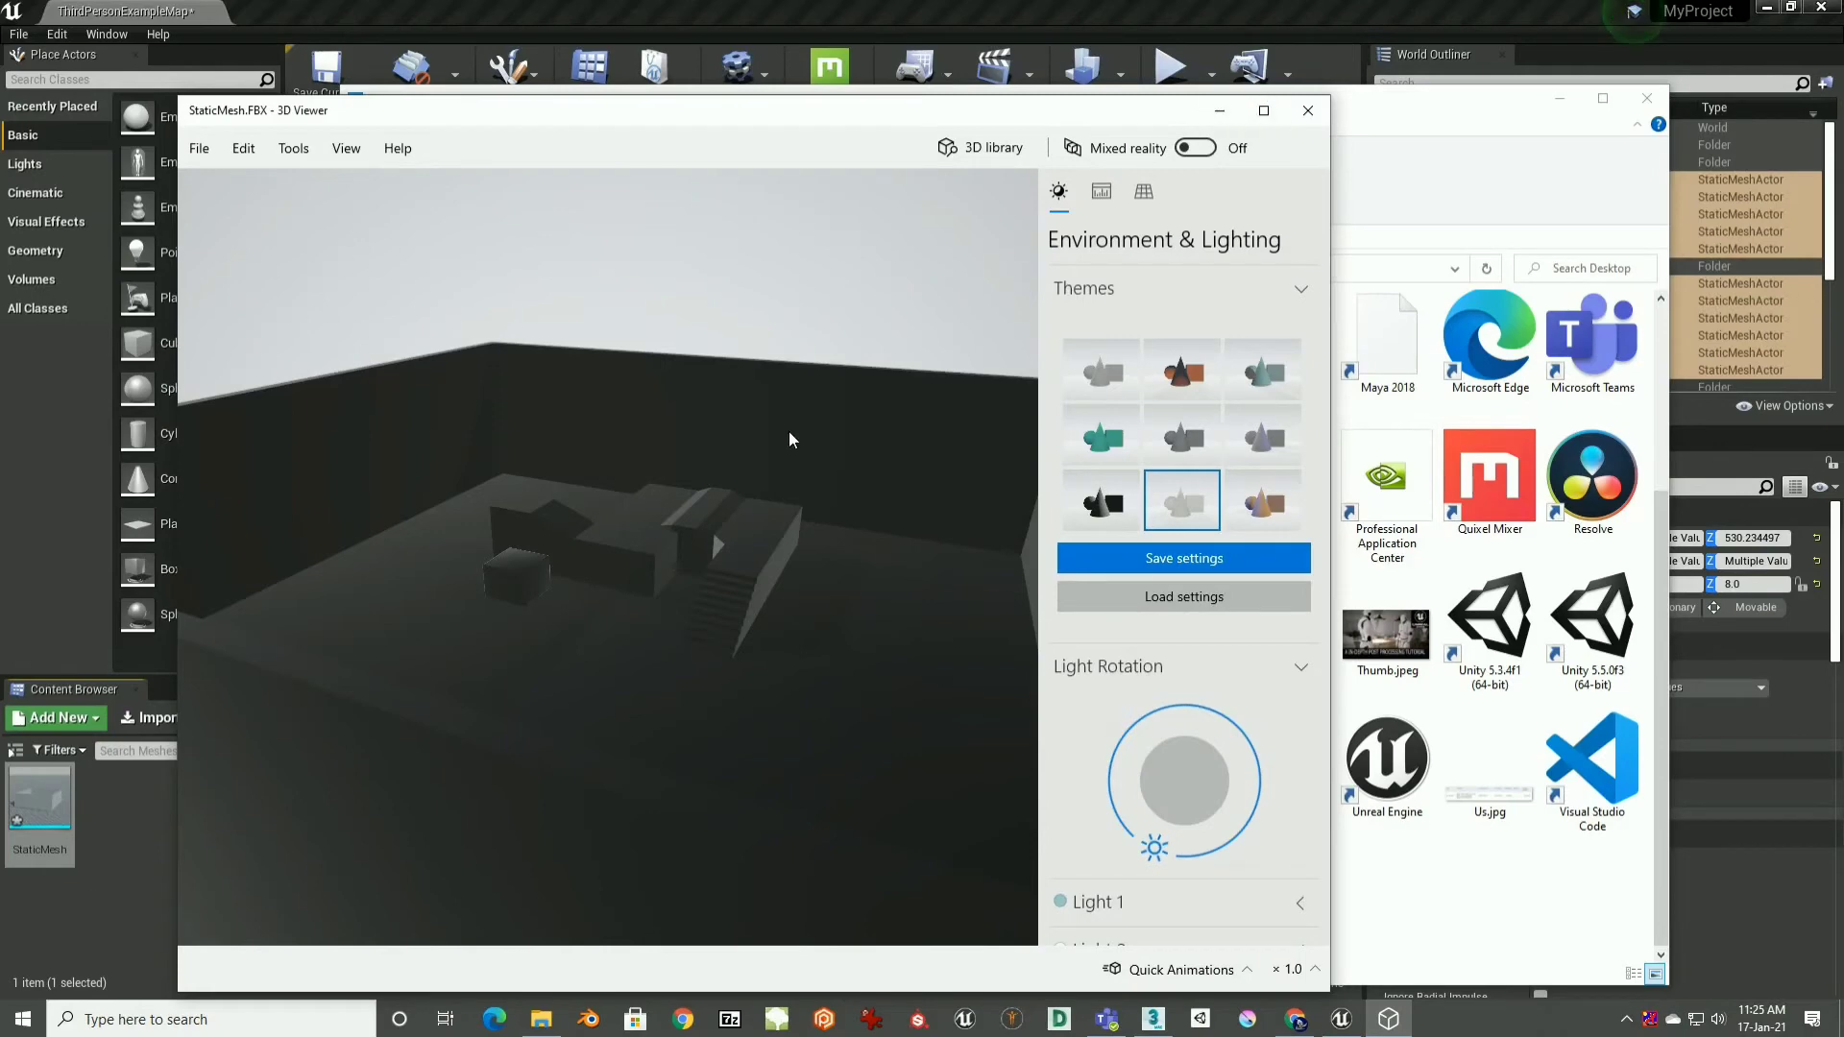
{"action": "left_click_drag", "start_coordinate": [788, 430], "coordinate": [739, 650]}
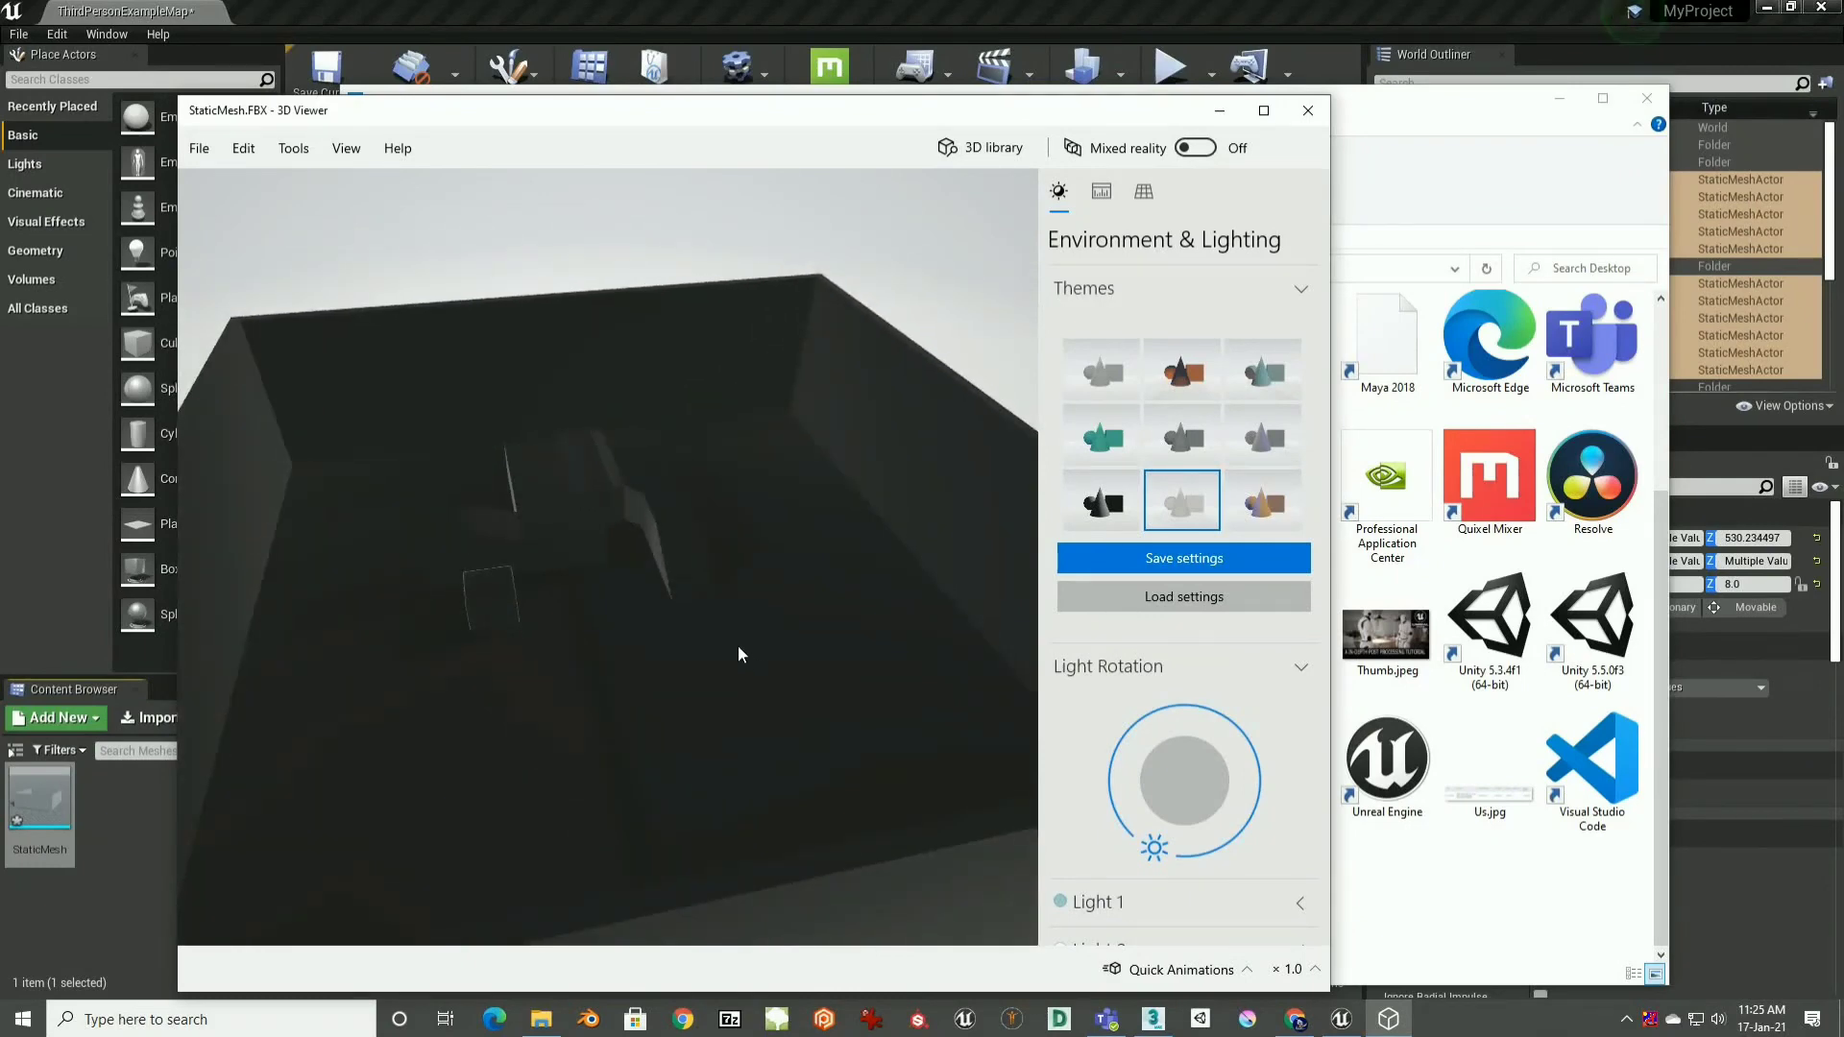
{"action": "left_click", "coordinate": [1308, 115]}
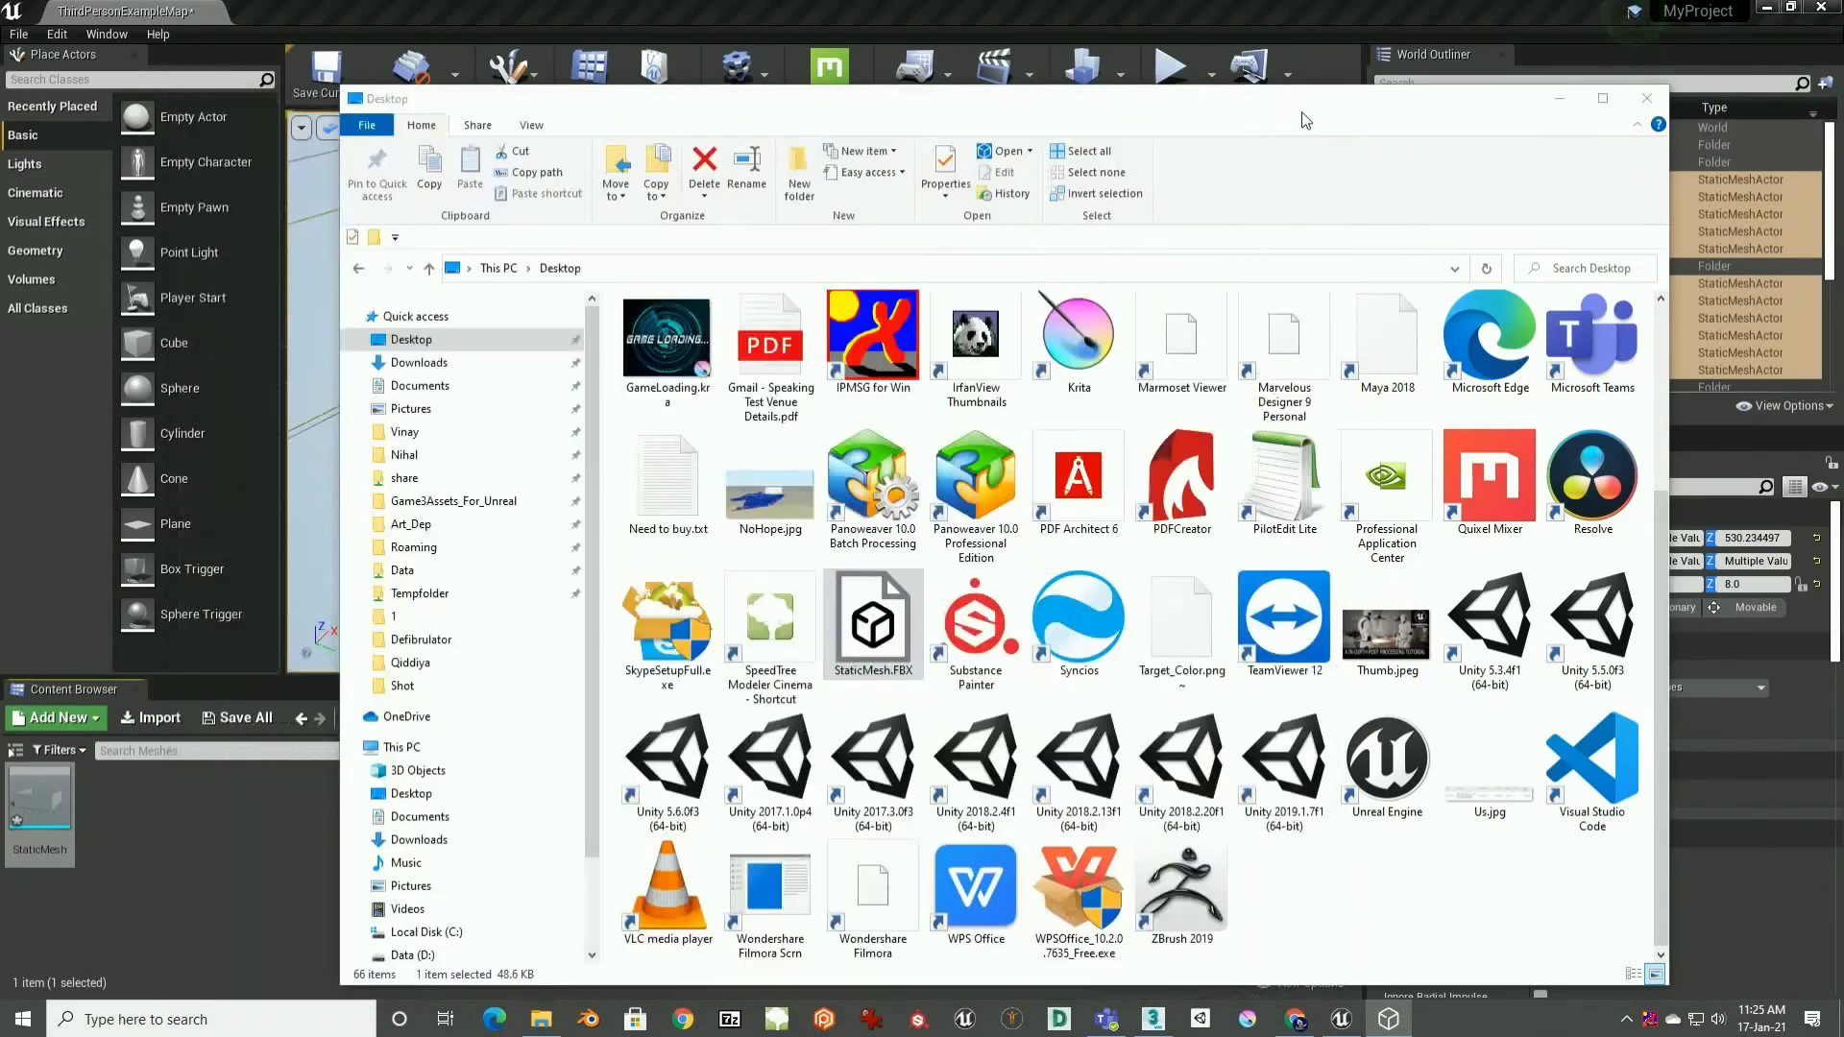
{"action": "left_click", "coordinate": [1561, 102]}
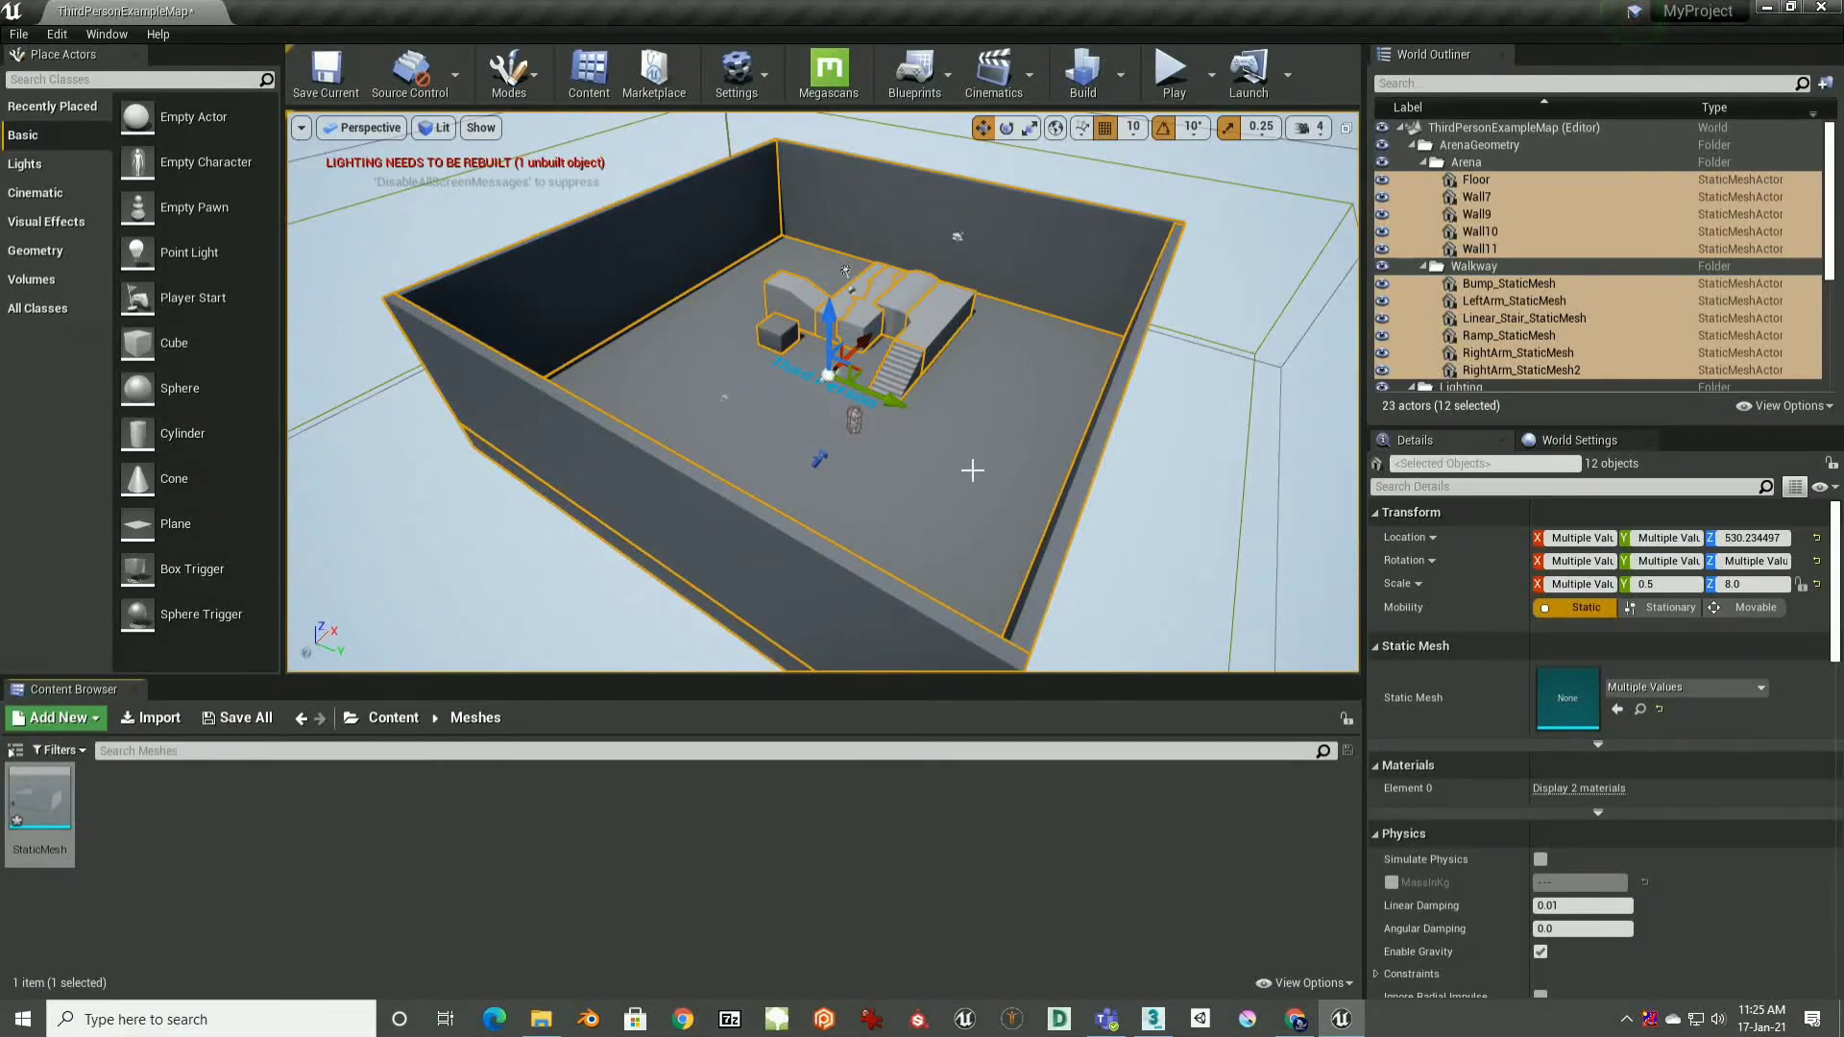